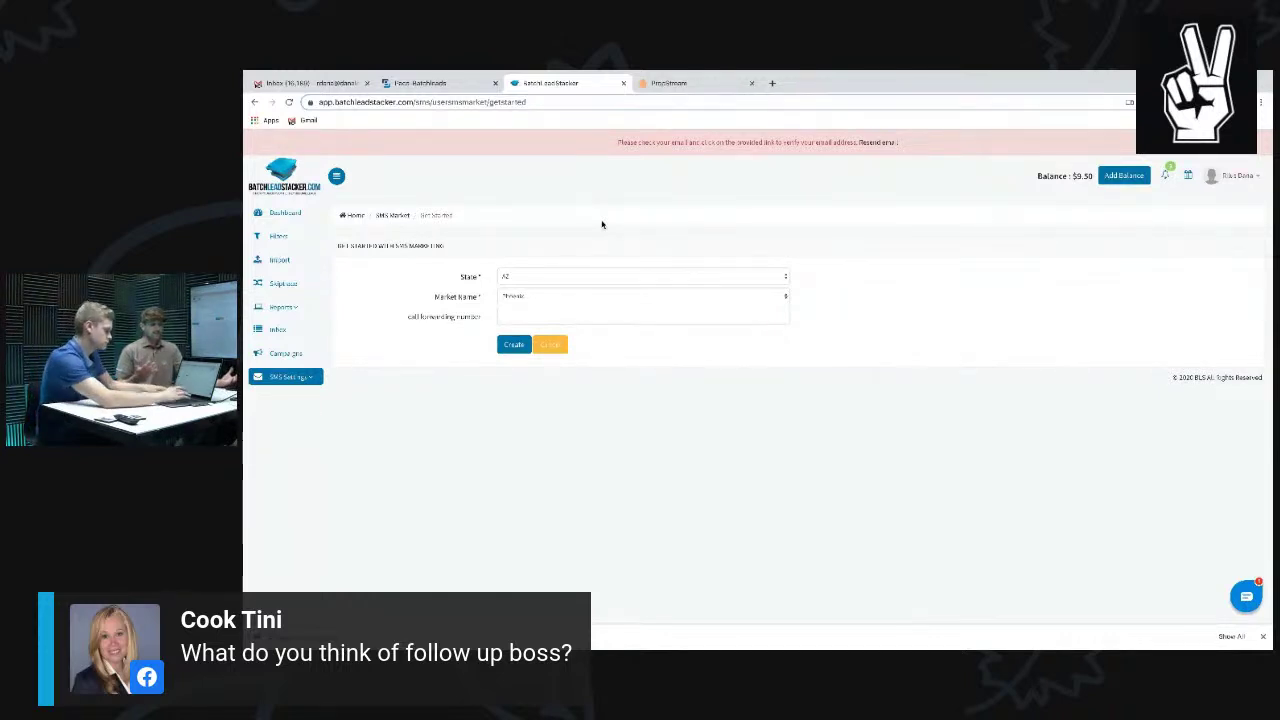
# - Enter the call forwarding number and create the Phoenix market
pyautogui.click(537, 311)
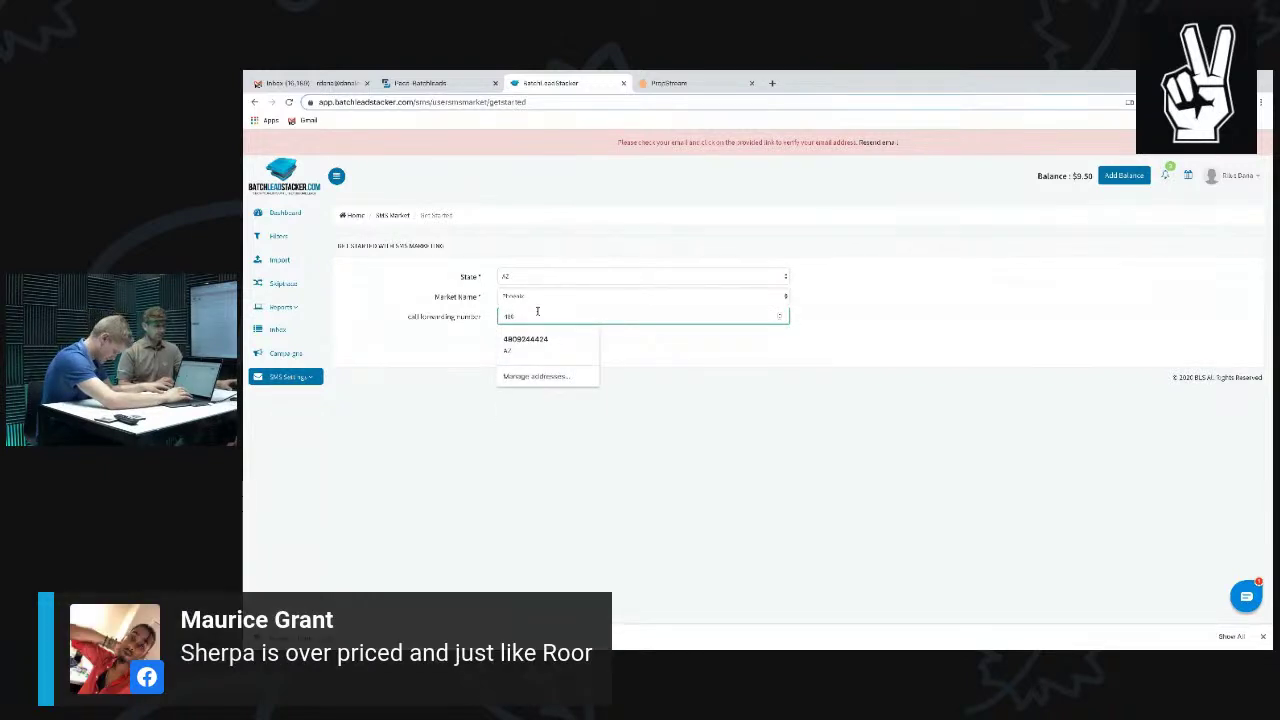
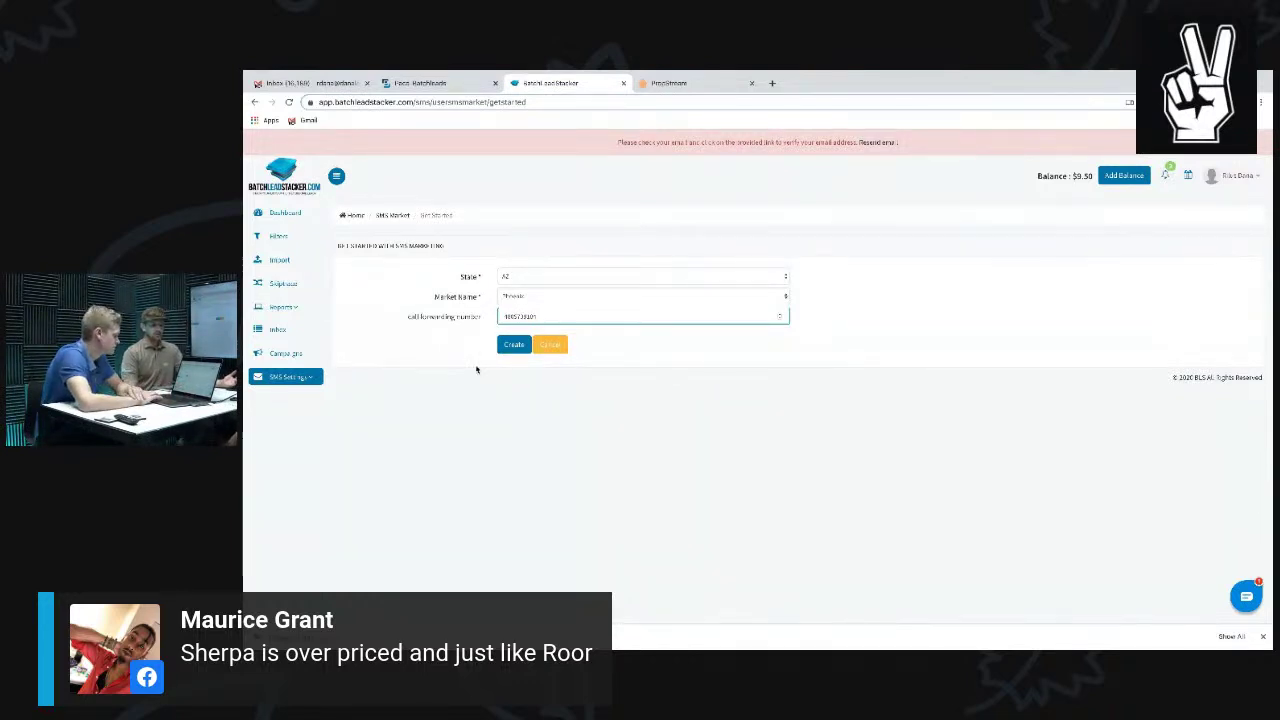
pyautogui.rightClick(500, 374)
pyautogui.click(498, 377)
pyautogui.click(512, 346)
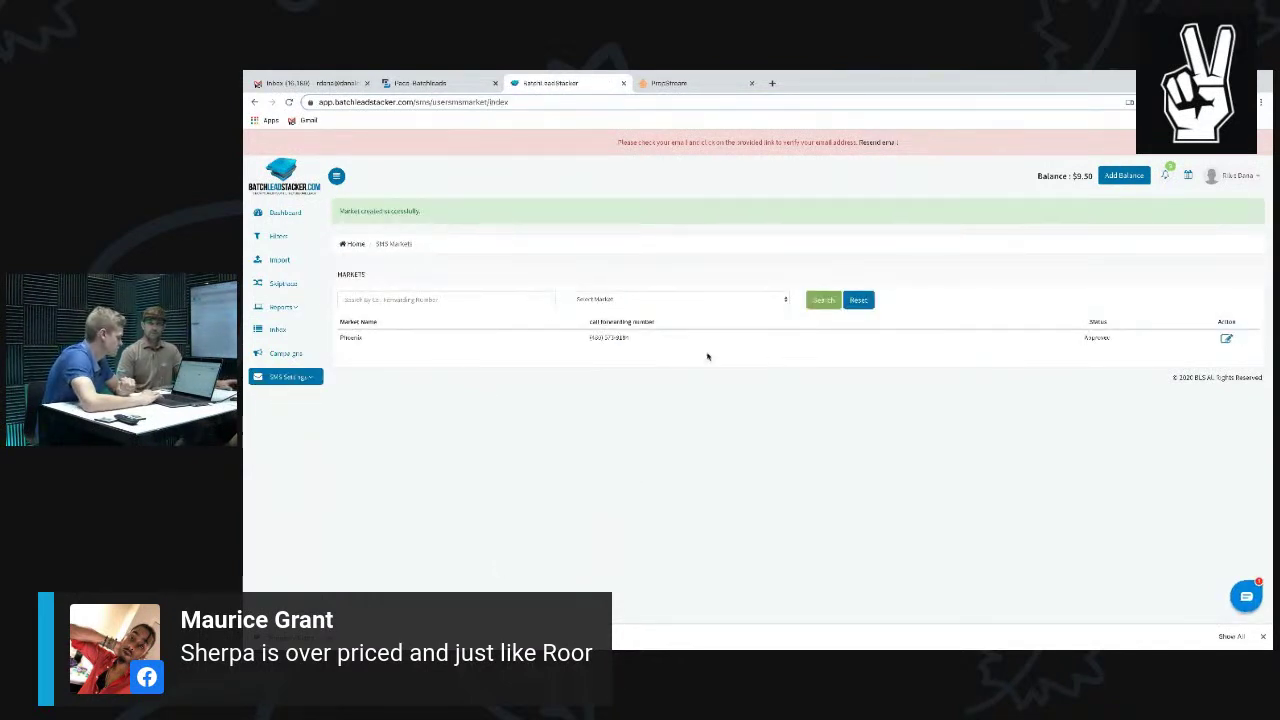
# - Expand and then collapse the SMS Settings menu in the sidebar
pyautogui.click(288, 377)
pyautogui.click(298, 382)
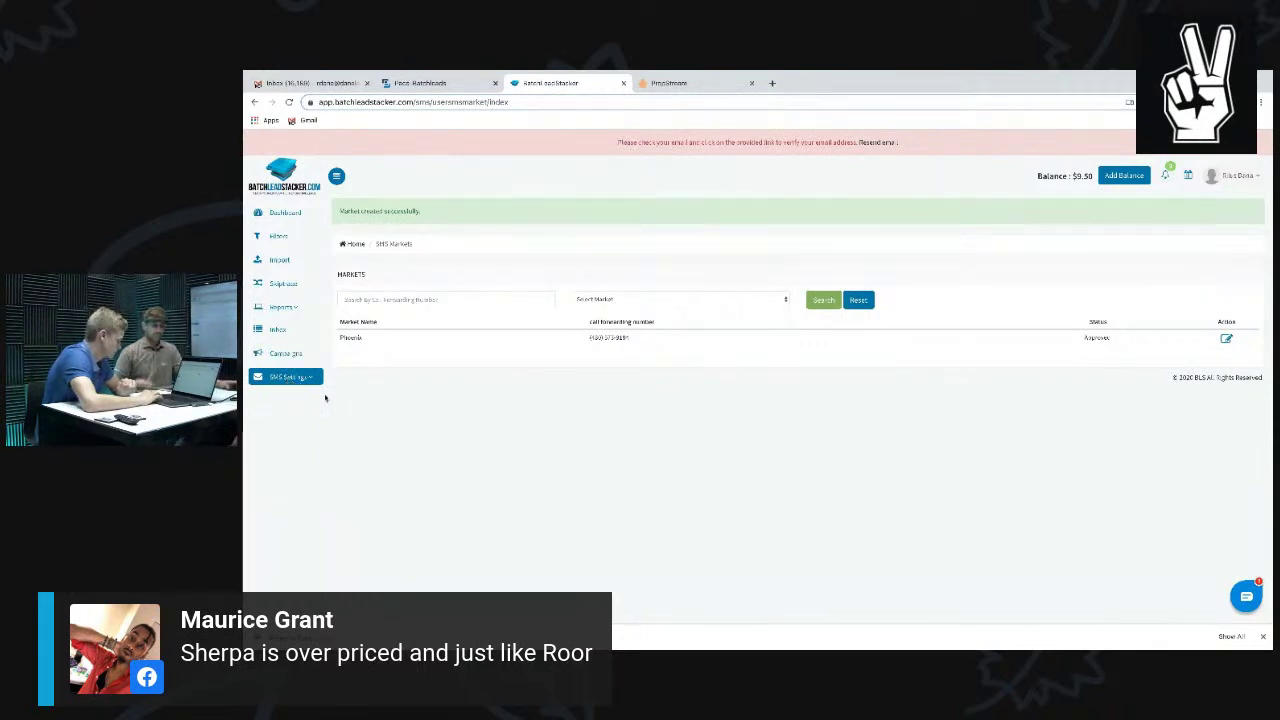
pyautogui.click(290, 380)
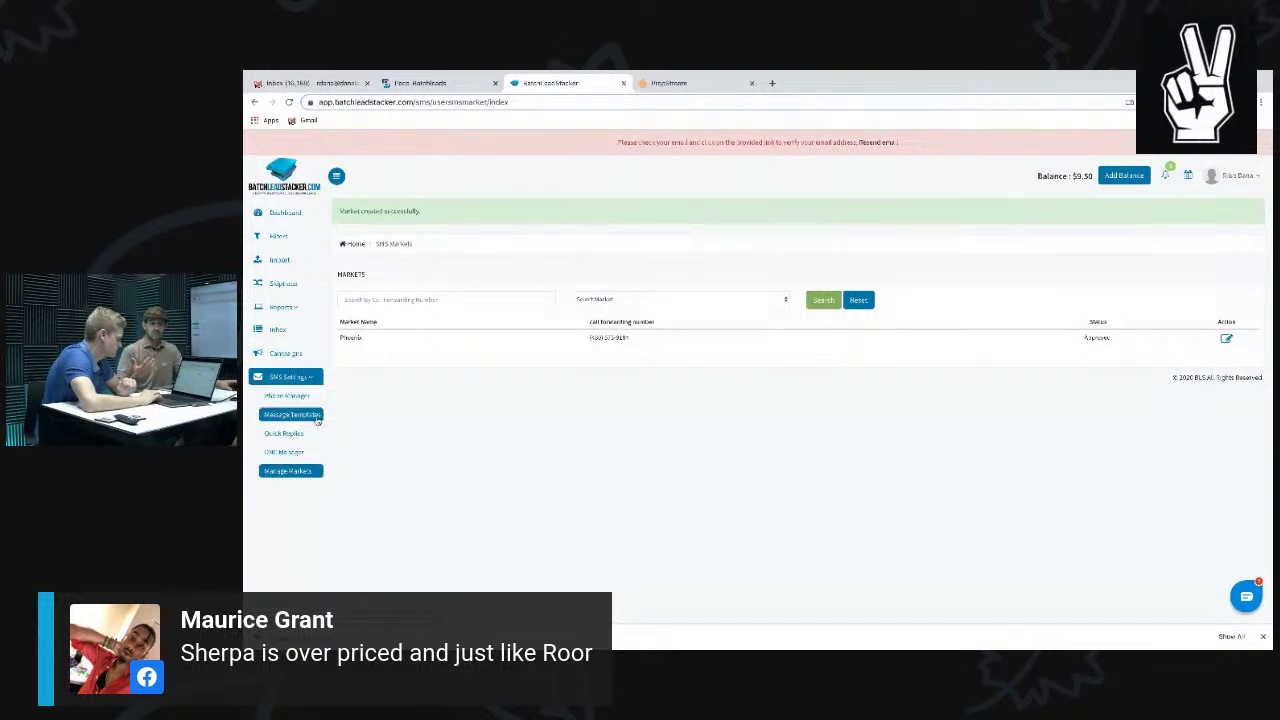
pyautogui.click(300, 414)
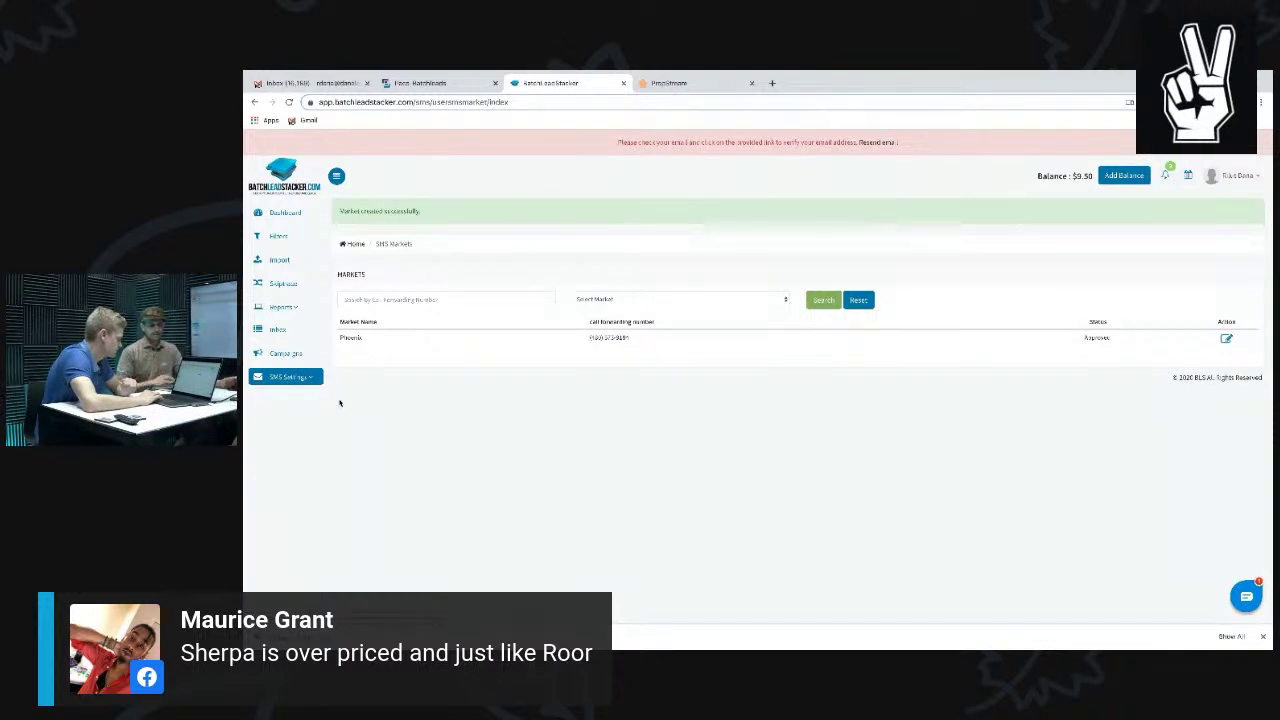
# - Select all 374 lead records under Leads and choose Action > Add To Campaign
pyautogui.click(279, 237)
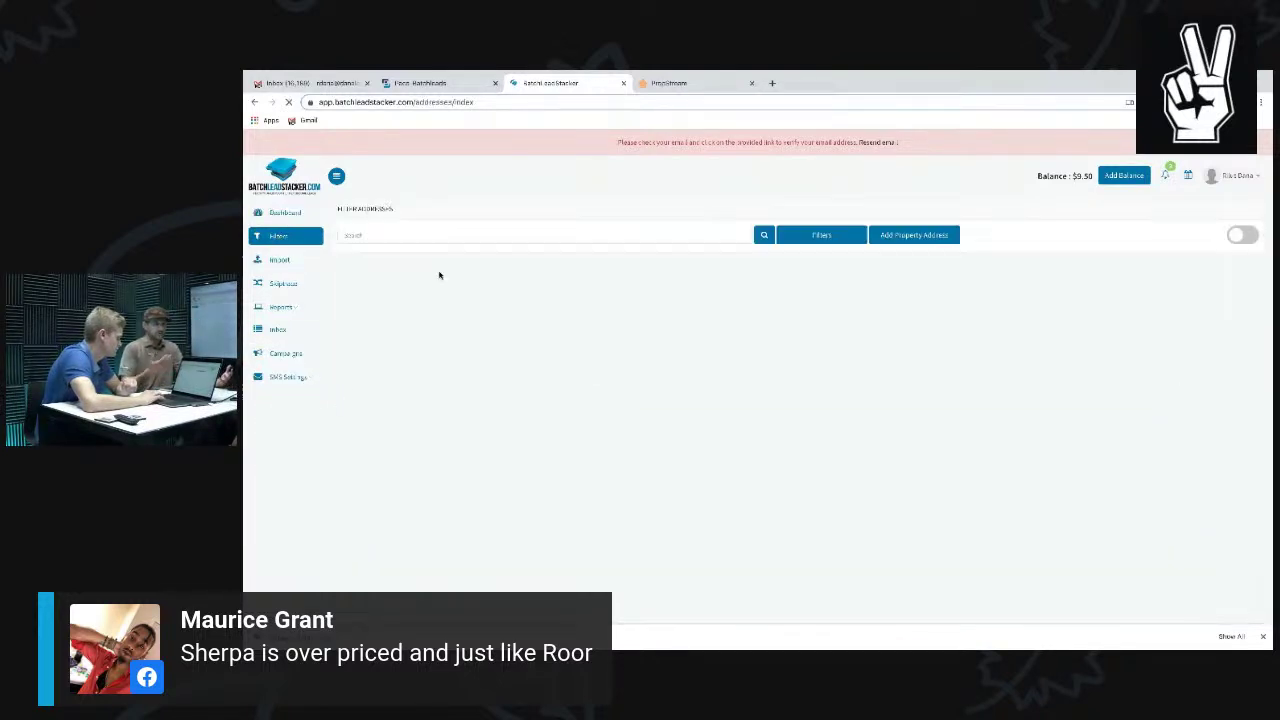
pyautogui.click(426, 269)
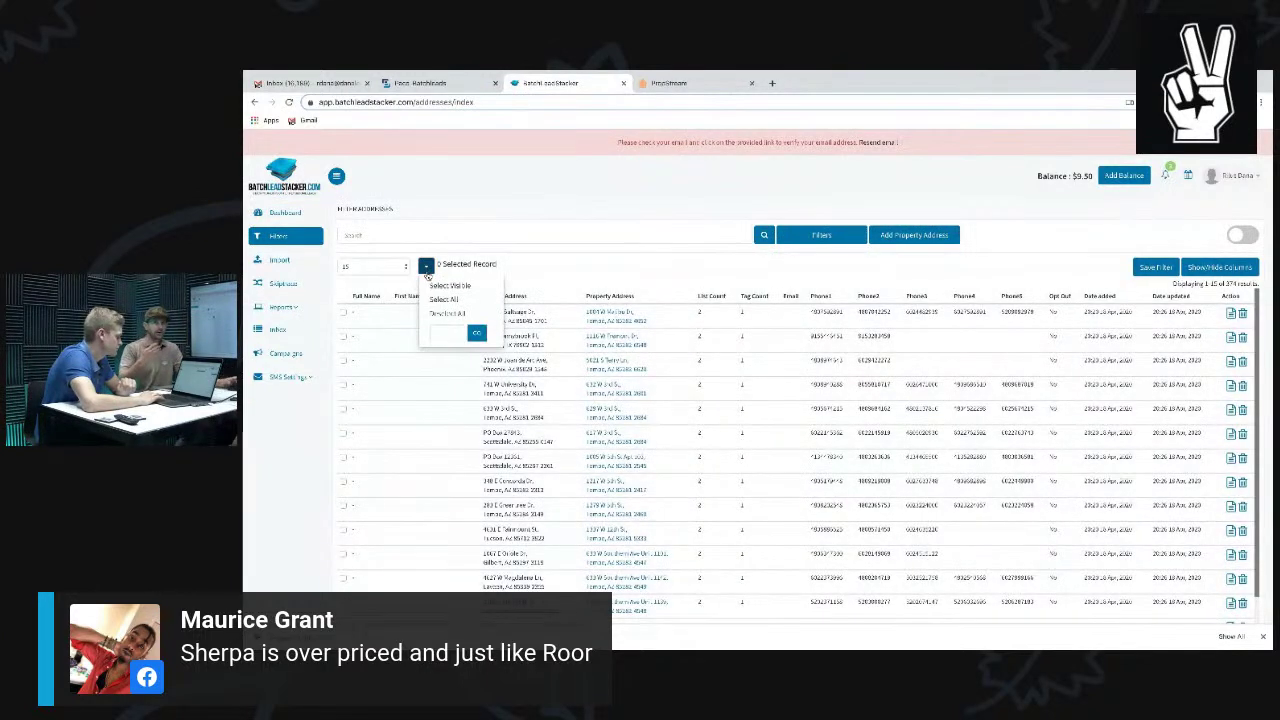
pyautogui.click(452, 304)
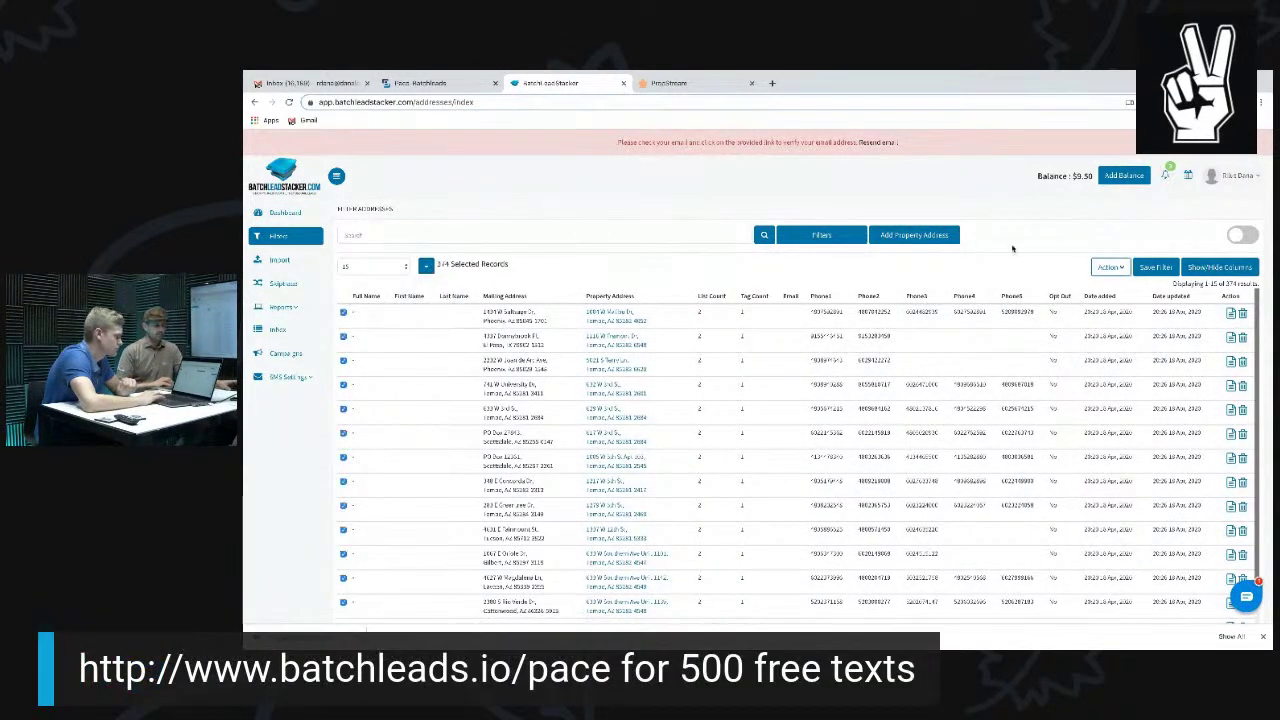
pyautogui.click(1108, 267)
pyautogui.moveTo(1130, 304)
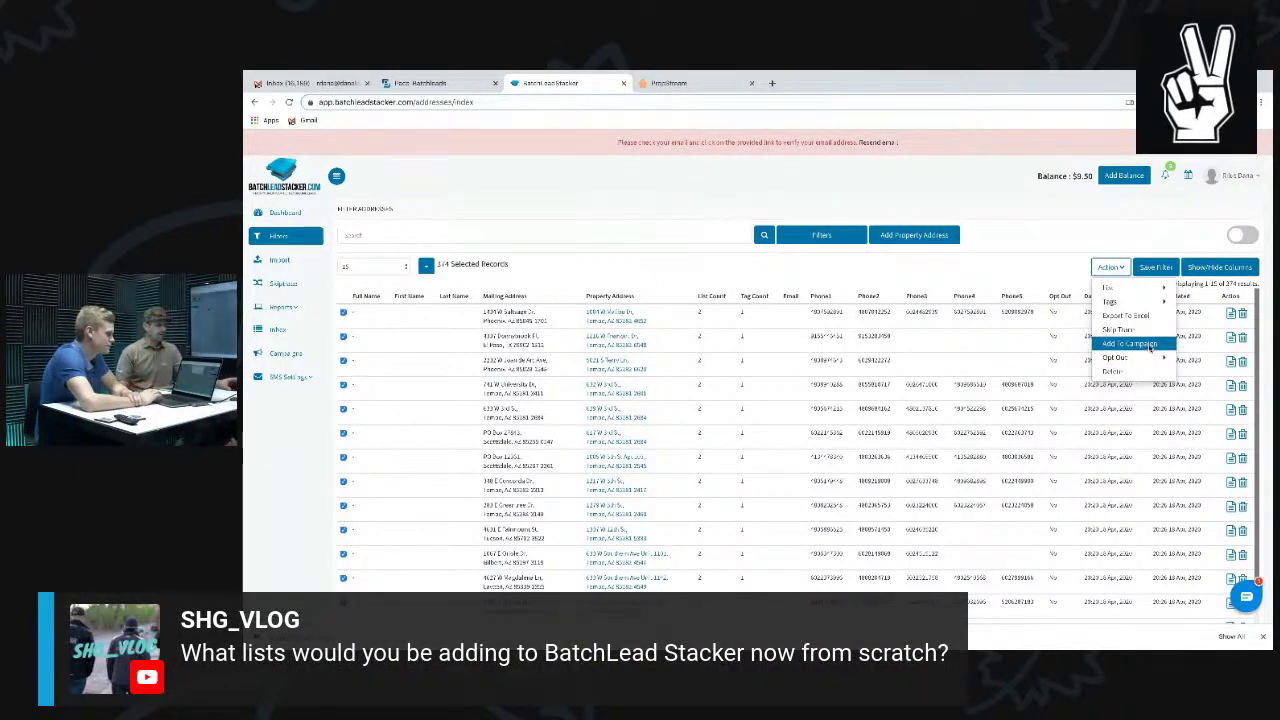
pyautogui.click(1148, 346)
# - Save a new Phoenix-market campaign named 'Arizona Email High Equity 1pril 2020'
pyautogui.click(791, 205)
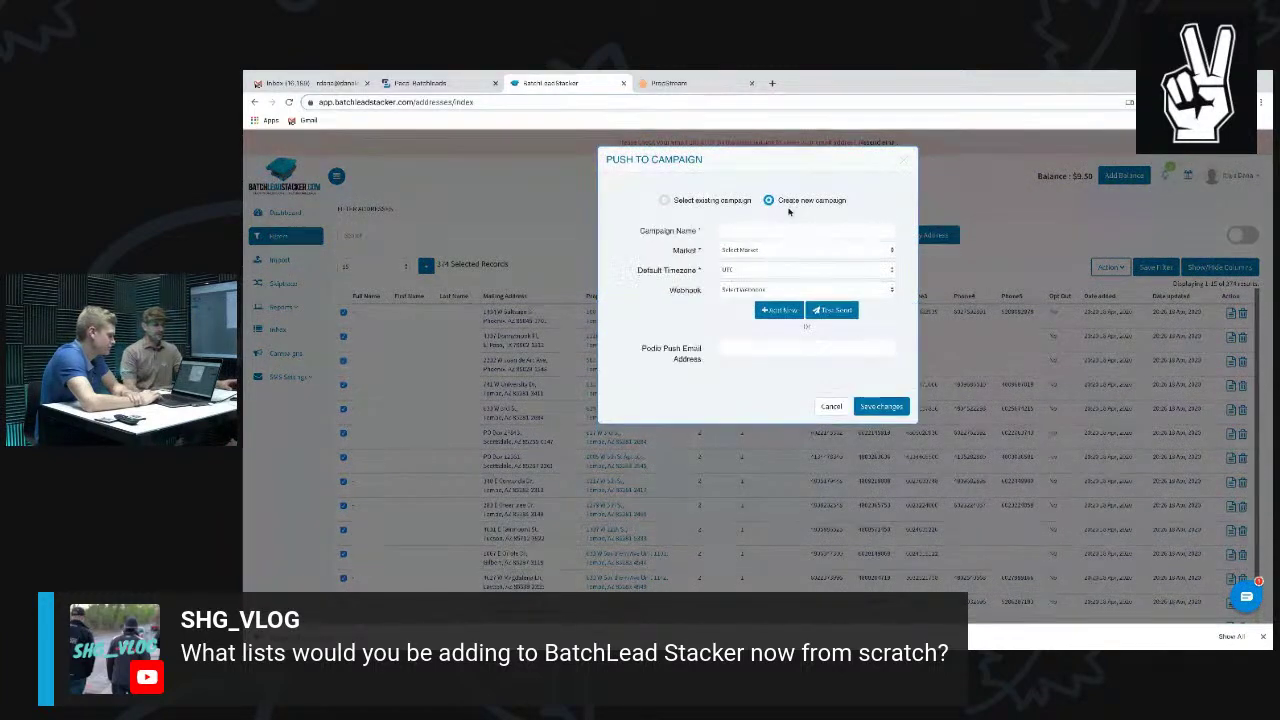
pyautogui.click(757, 250)
pyautogui.click(755, 260)
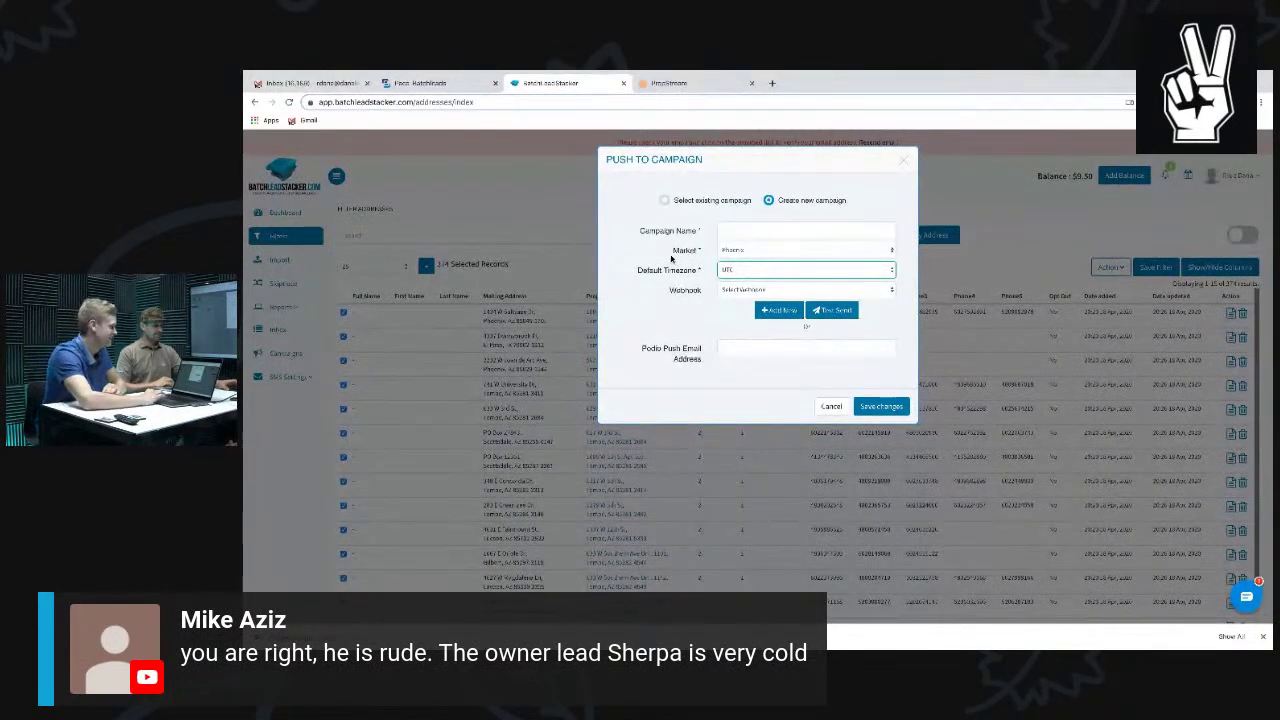
pyautogui.click(728, 233)
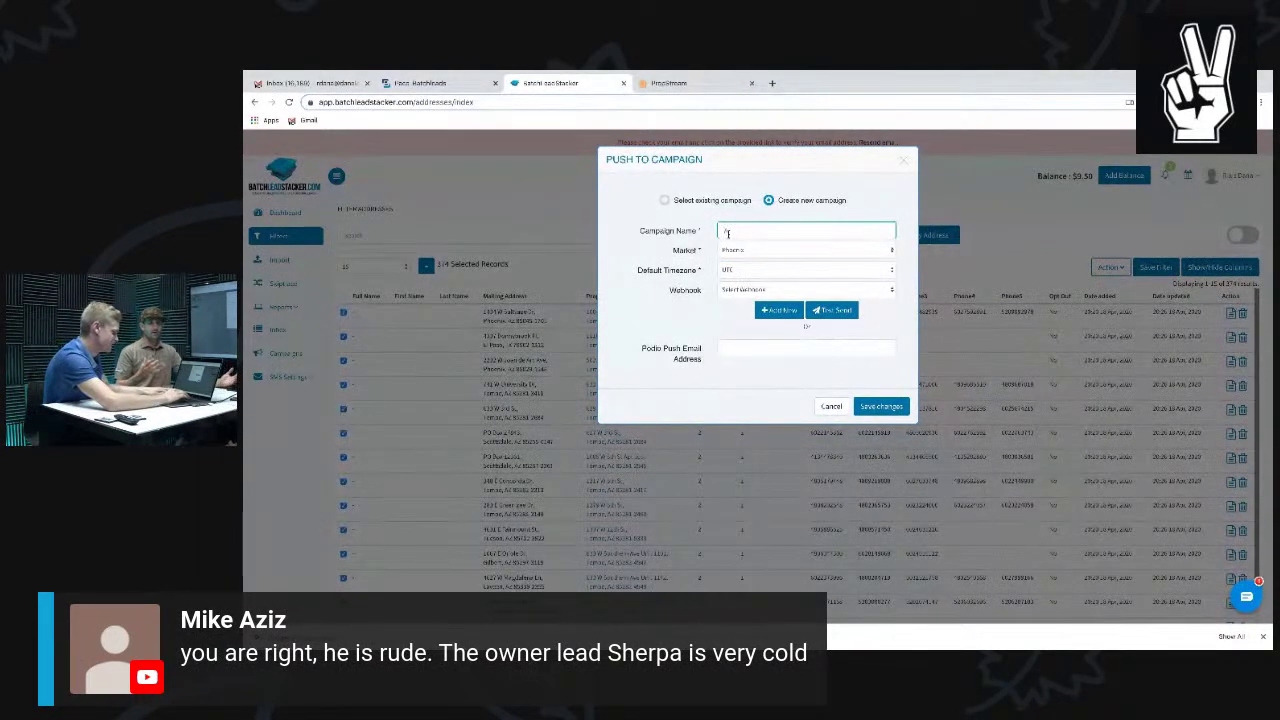
pyautogui.write('Arizona')
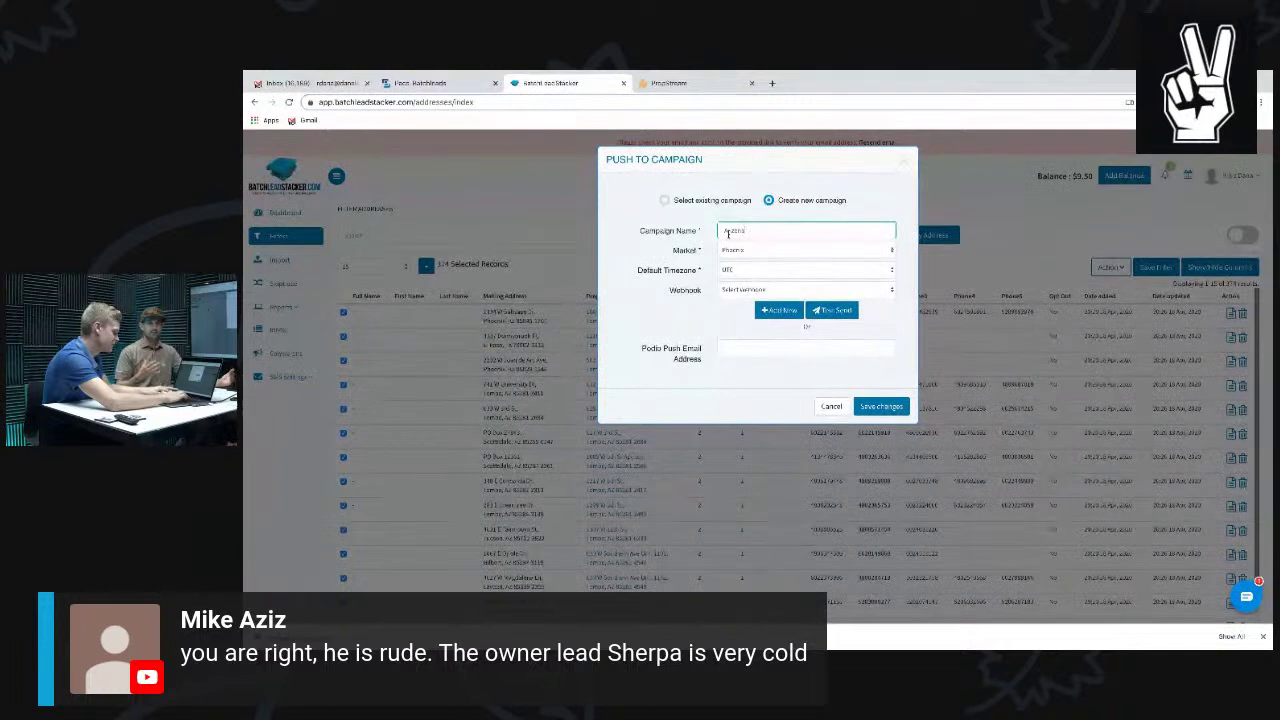
pyautogui.write(' Email High Equity 1')
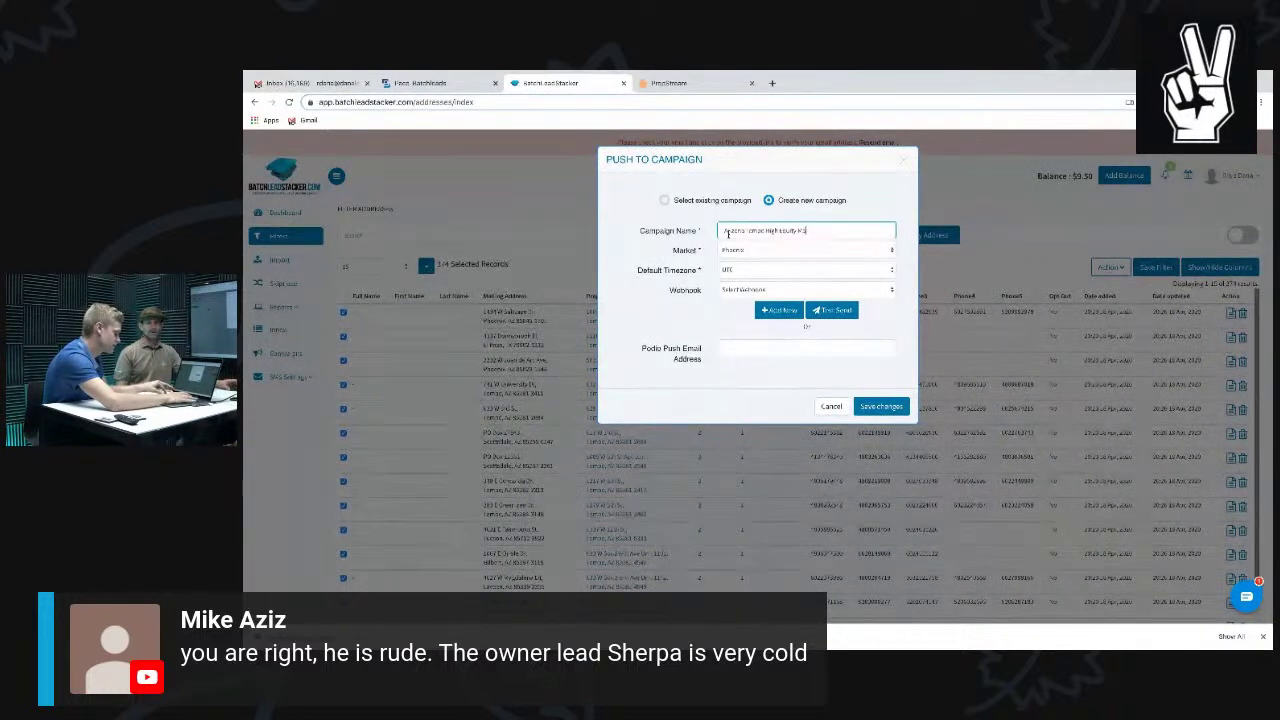
pyautogui.write('pril 2020')
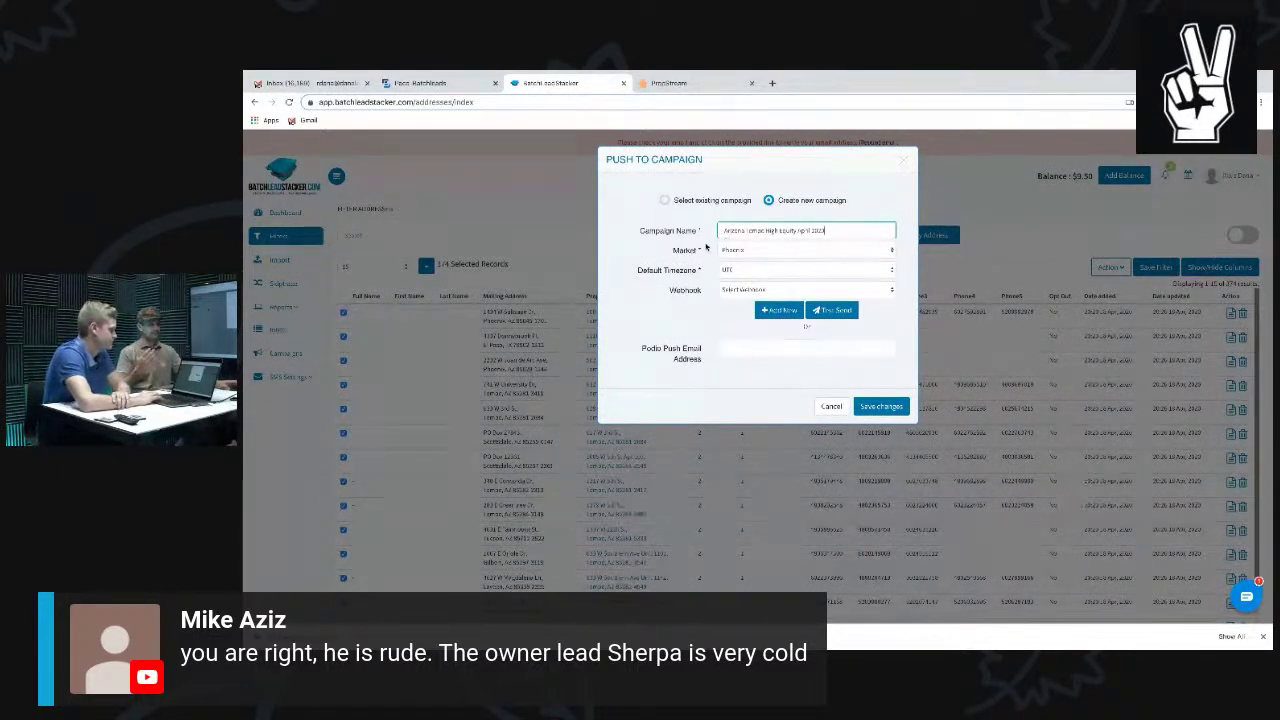
pyautogui.click(698, 325)
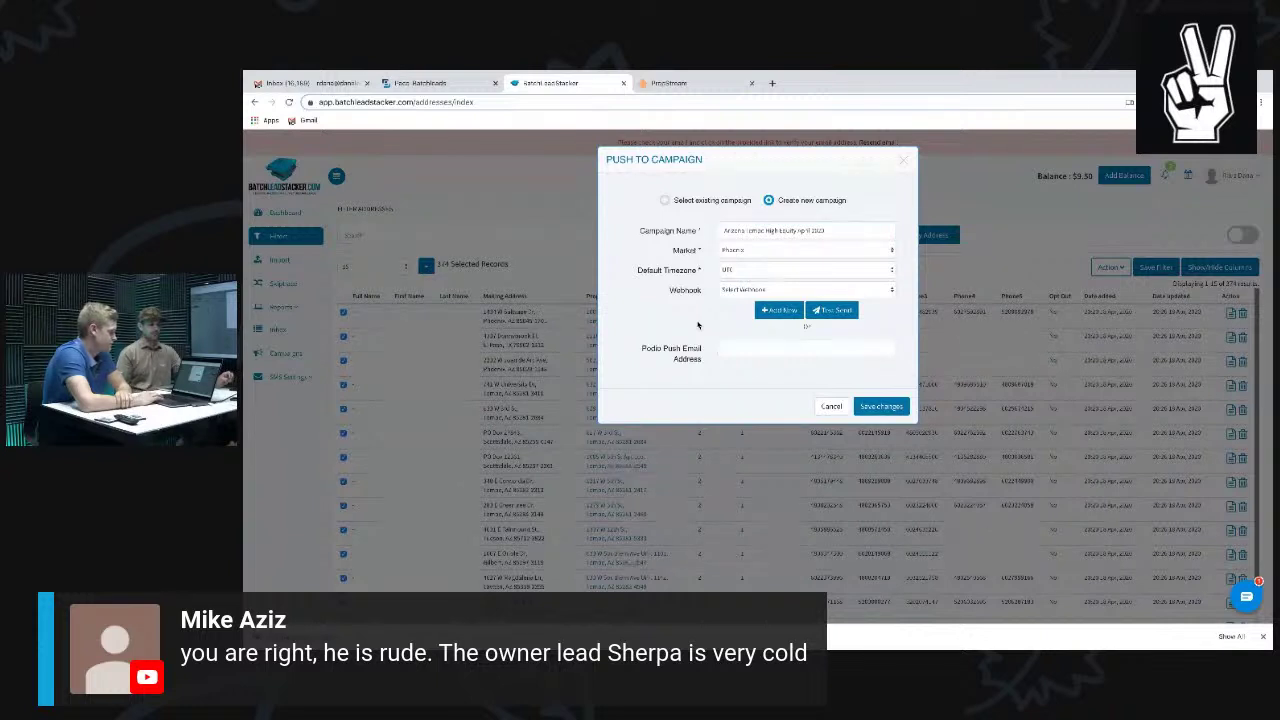
pyautogui.click(880, 407)
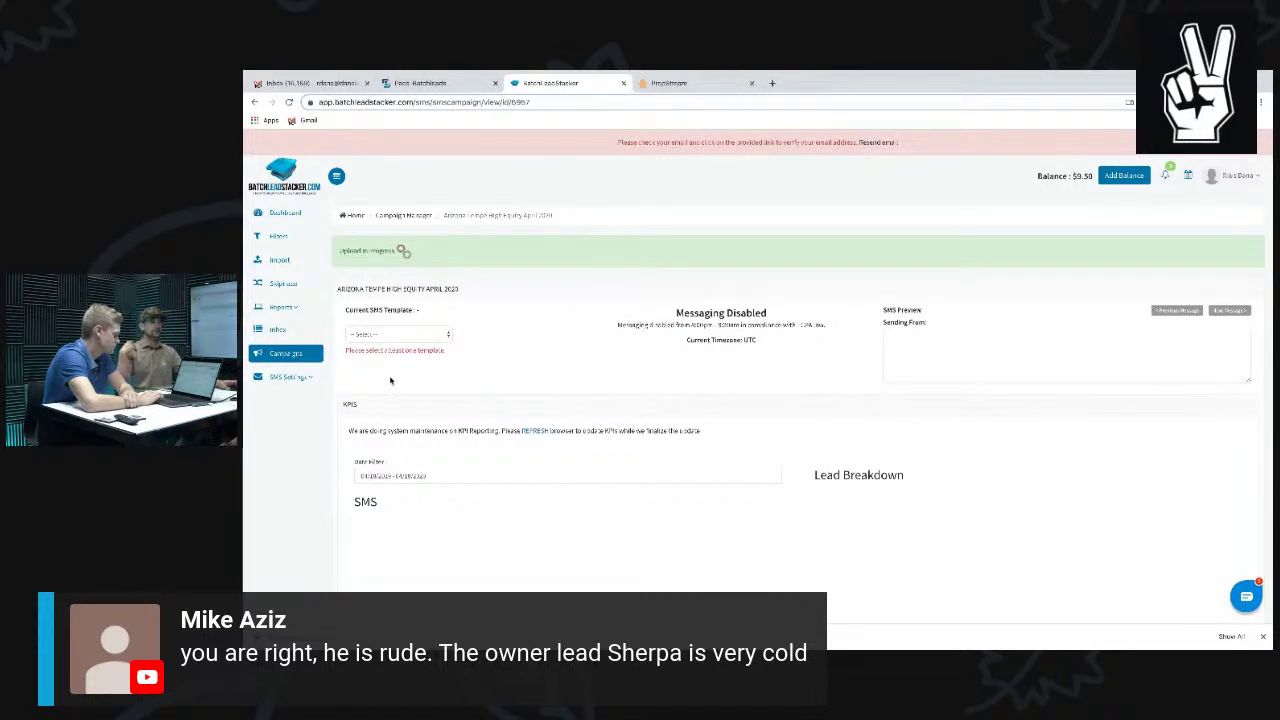
# - Expand SMS Settings and open the still-empty Message Templates list
pyautogui.click(285, 379)
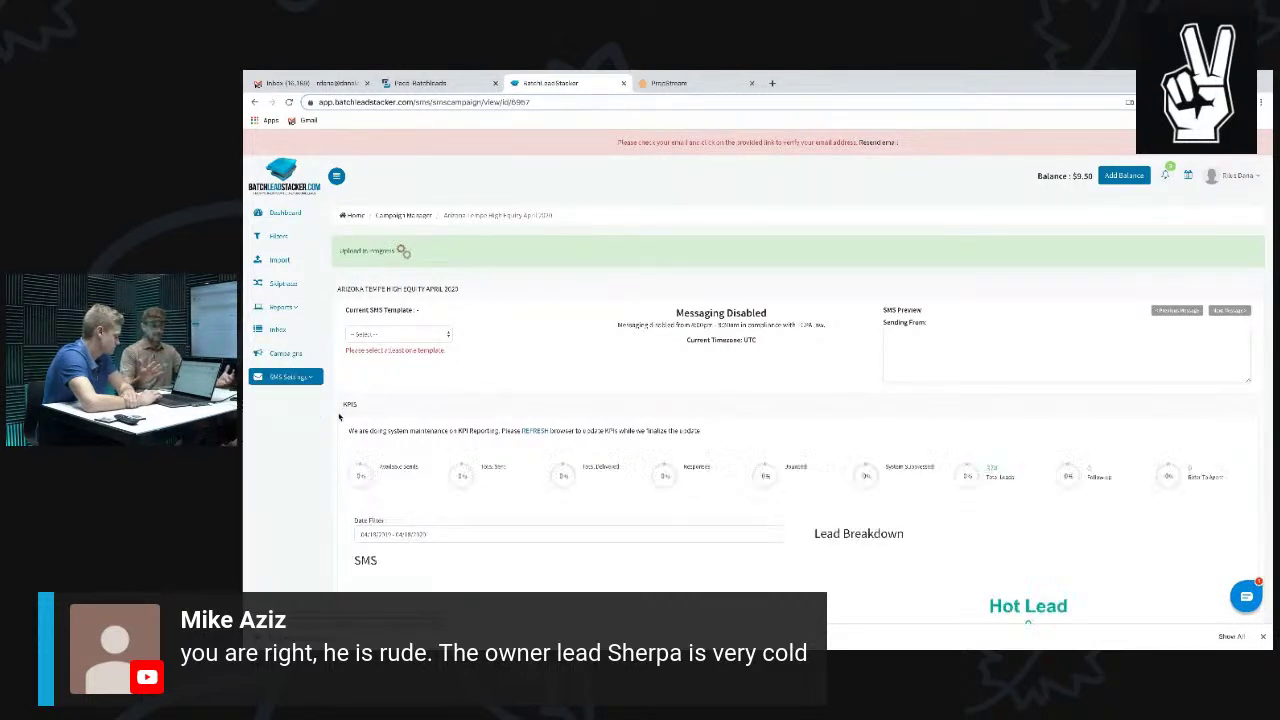
pyautogui.moveTo(297, 383)
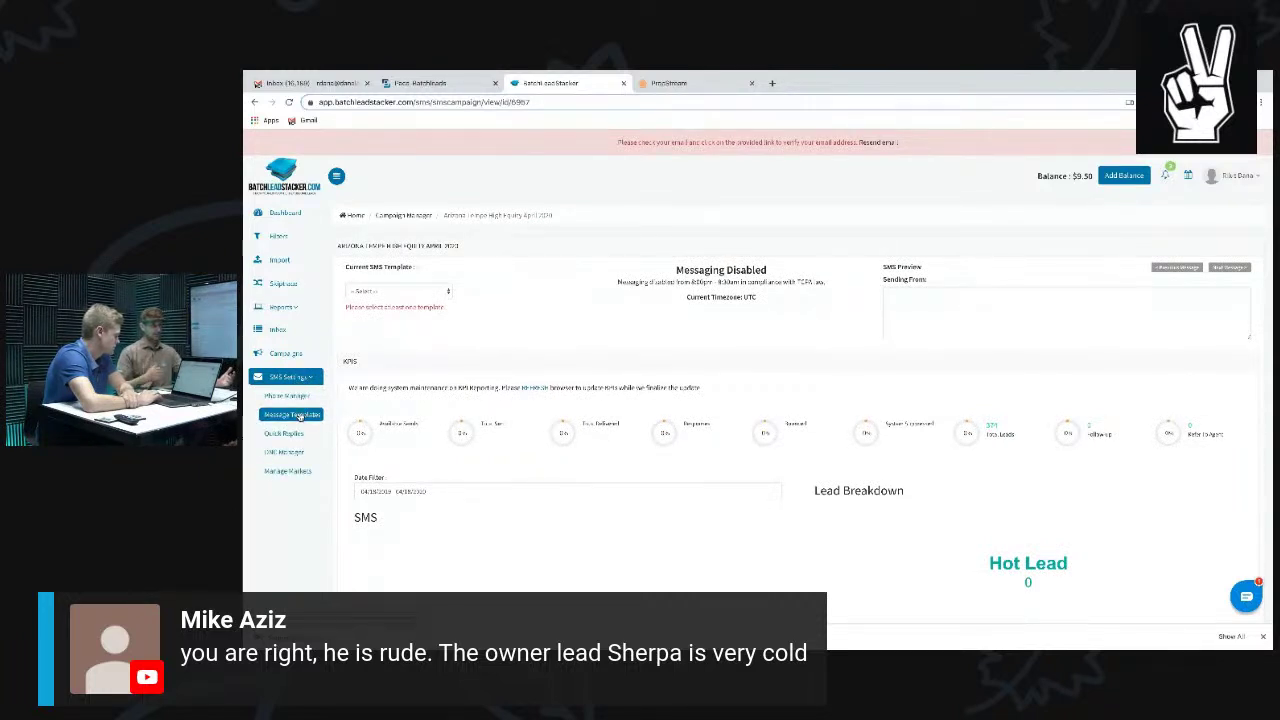
pyautogui.click(298, 416)
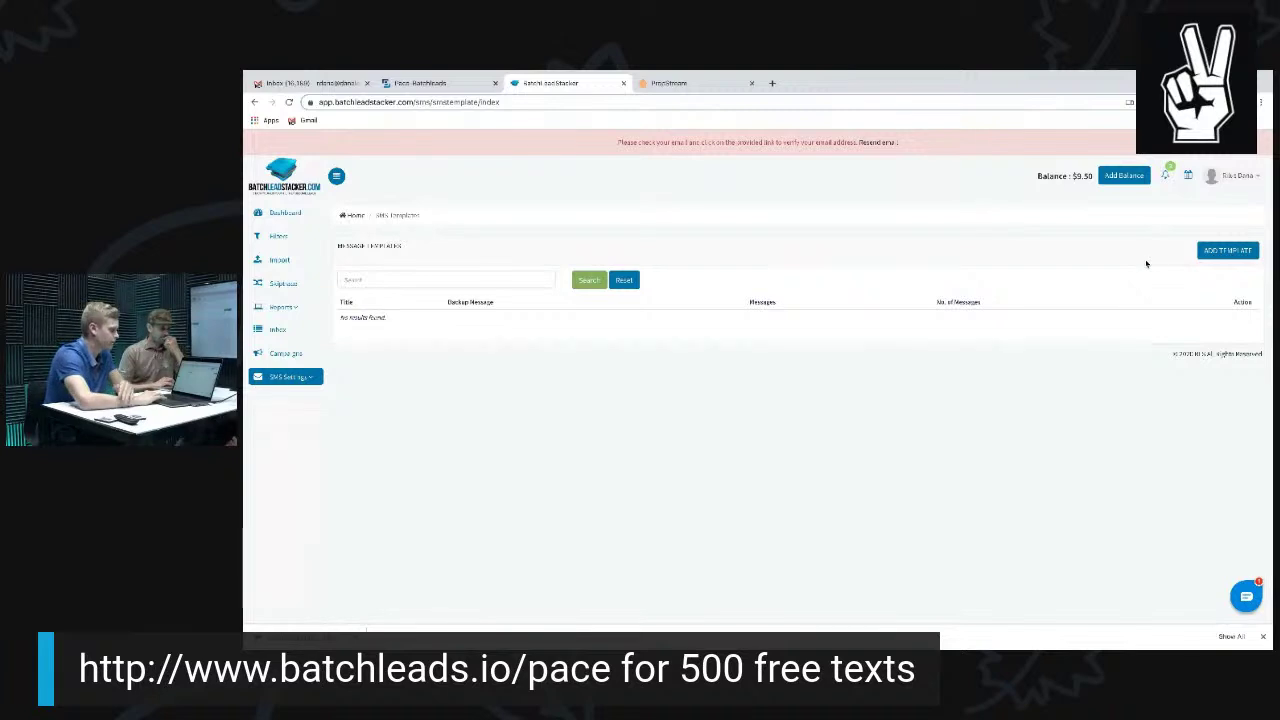
# - Start a new message template titled 'Hinh Equity 1'
pyautogui.click(1238, 256)
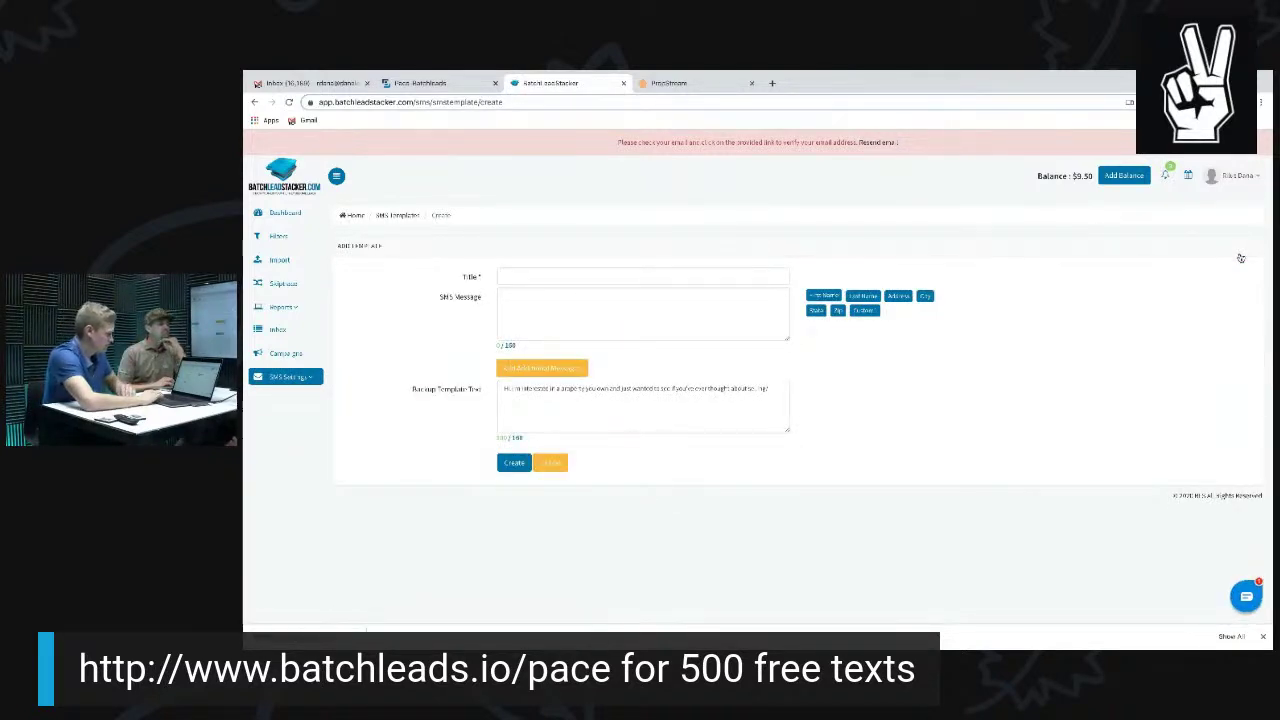
pyautogui.click(583, 271)
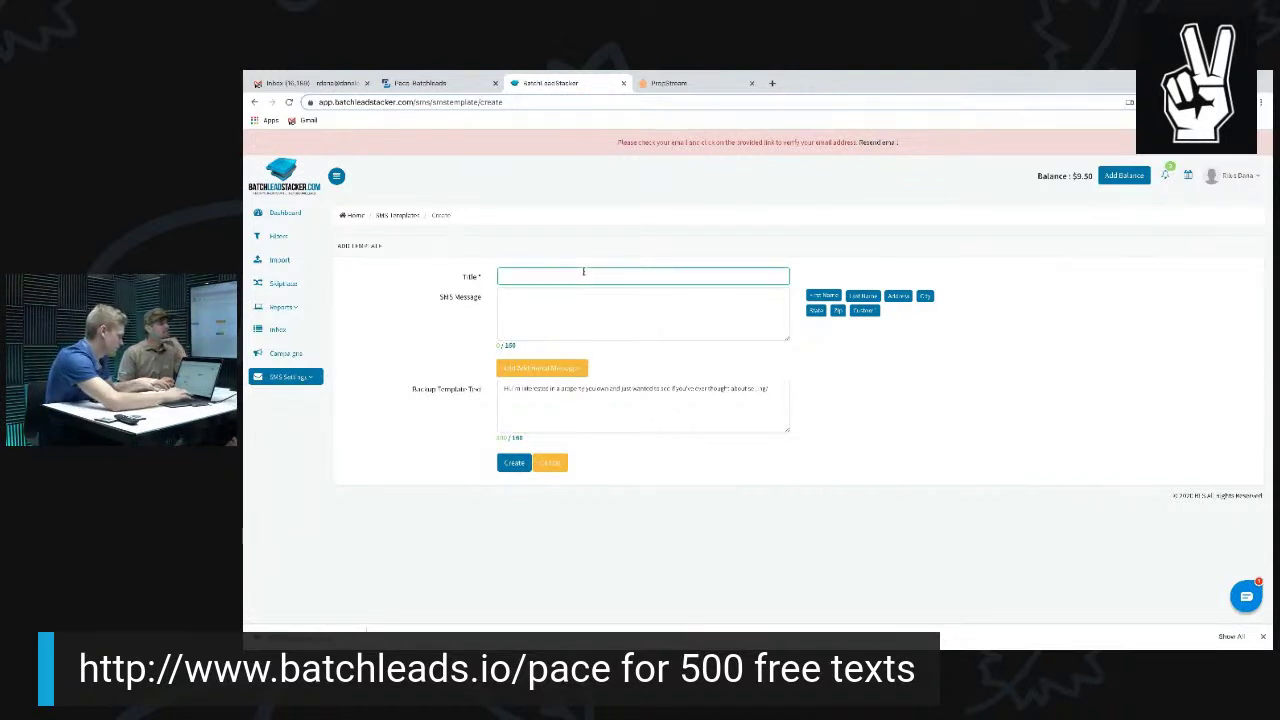
pyautogui.write('Hinh Equity')
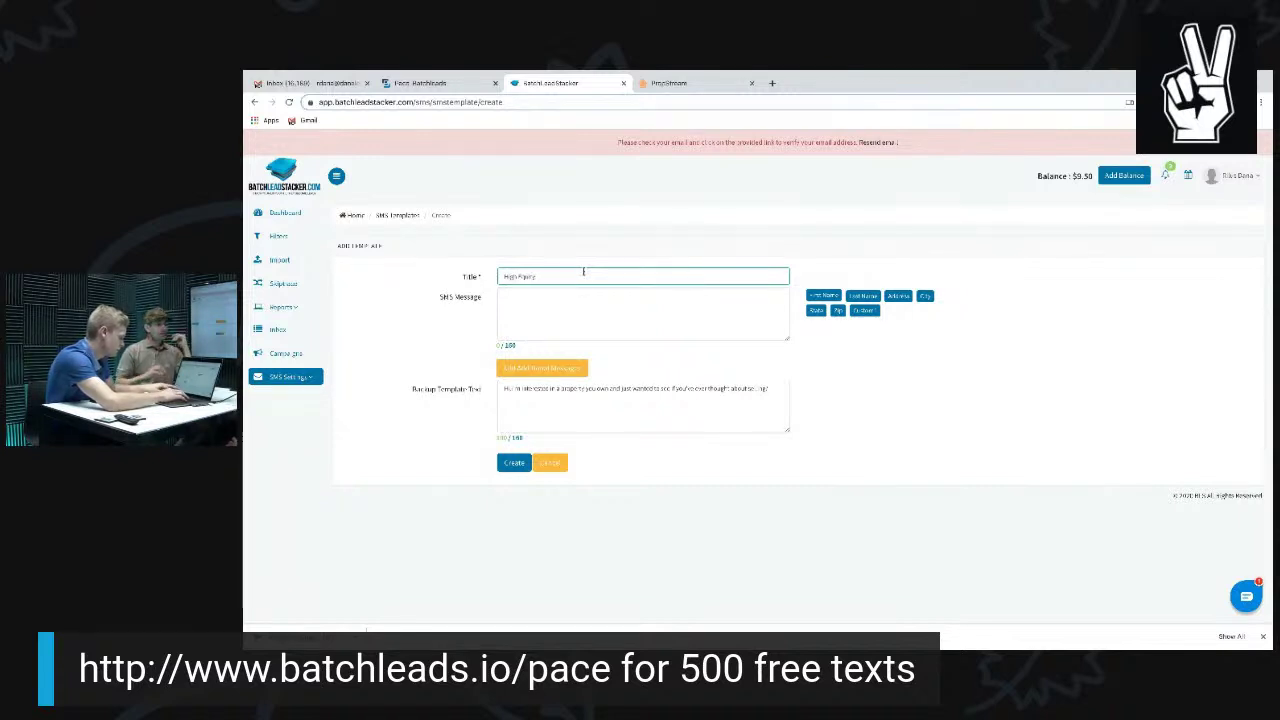
pyautogui.write(' 1')
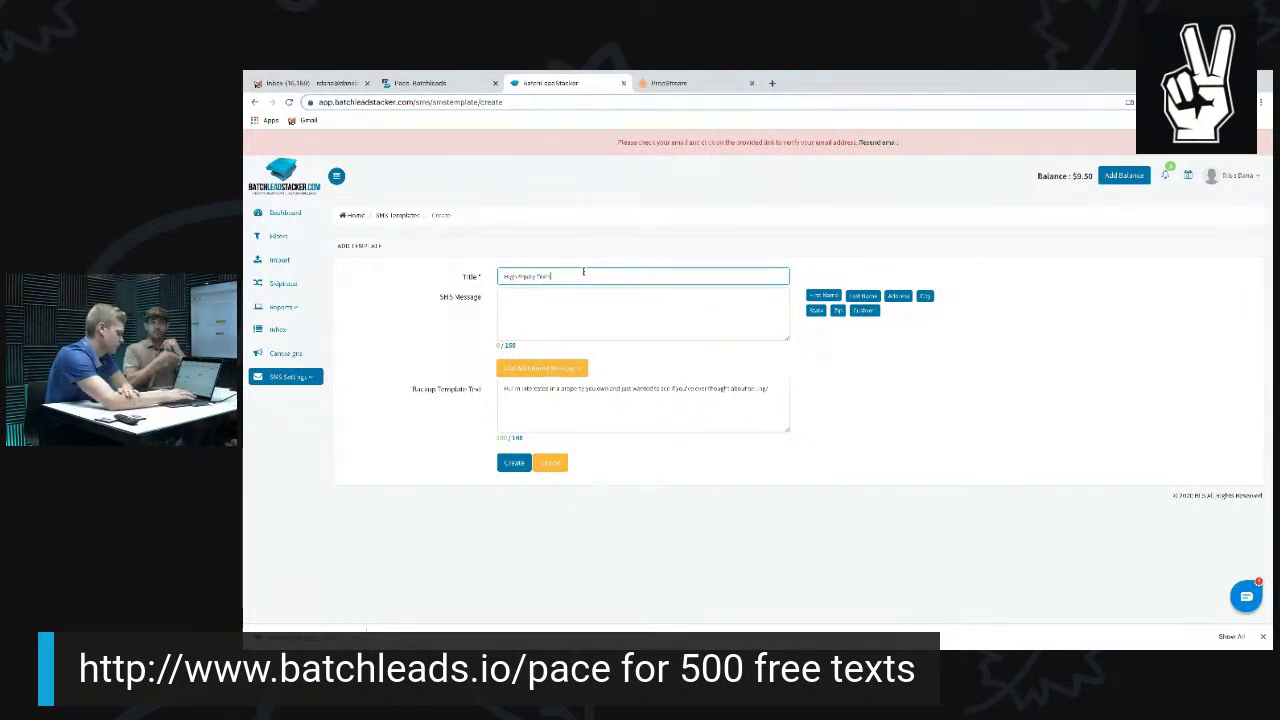
pyautogui.click(577, 297)
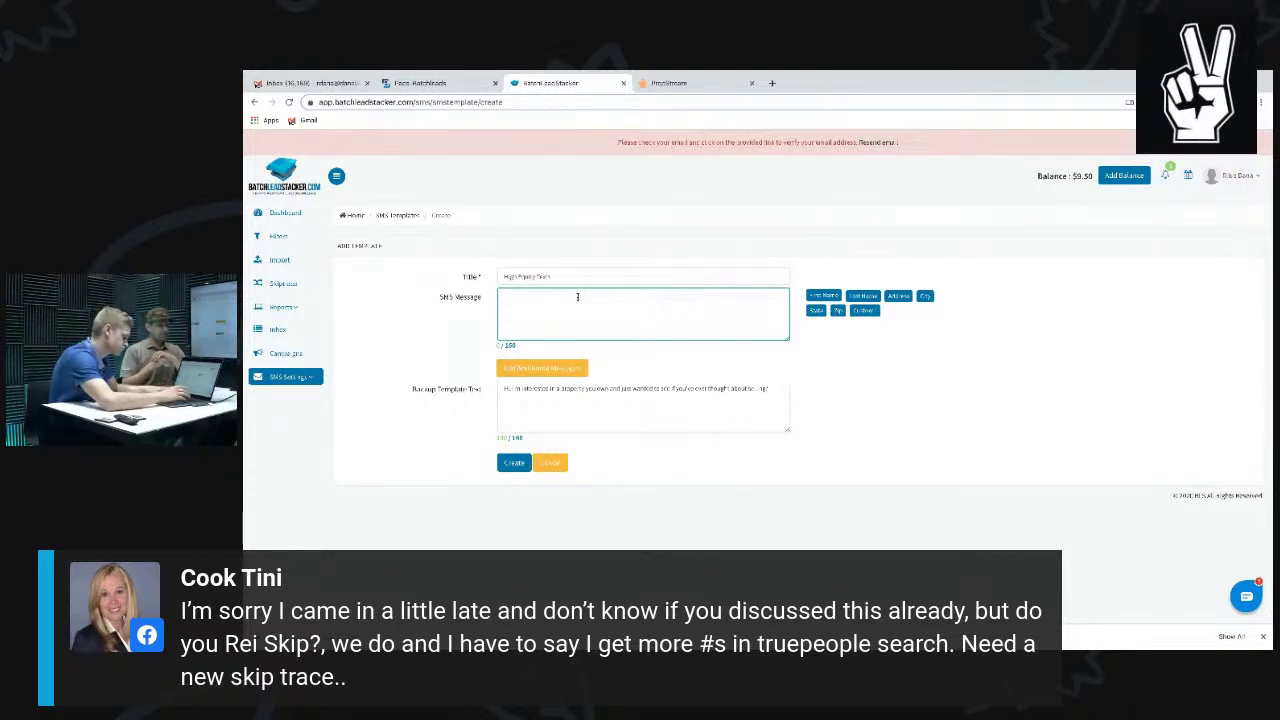
# - Write the first message: {{first_name}}, 'your property', {{address}}, then a question mark
pyautogui.click(823, 296)
pyautogui.click(655, 311)
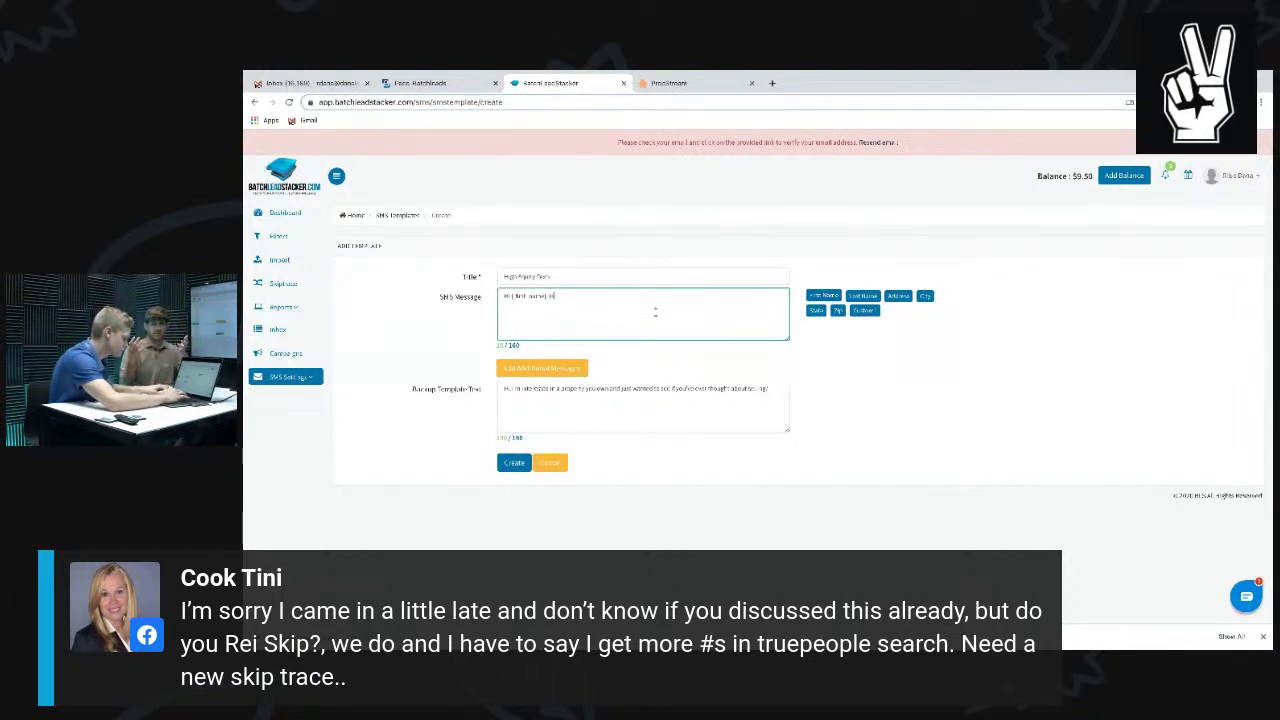
pyautogui.write('yo')
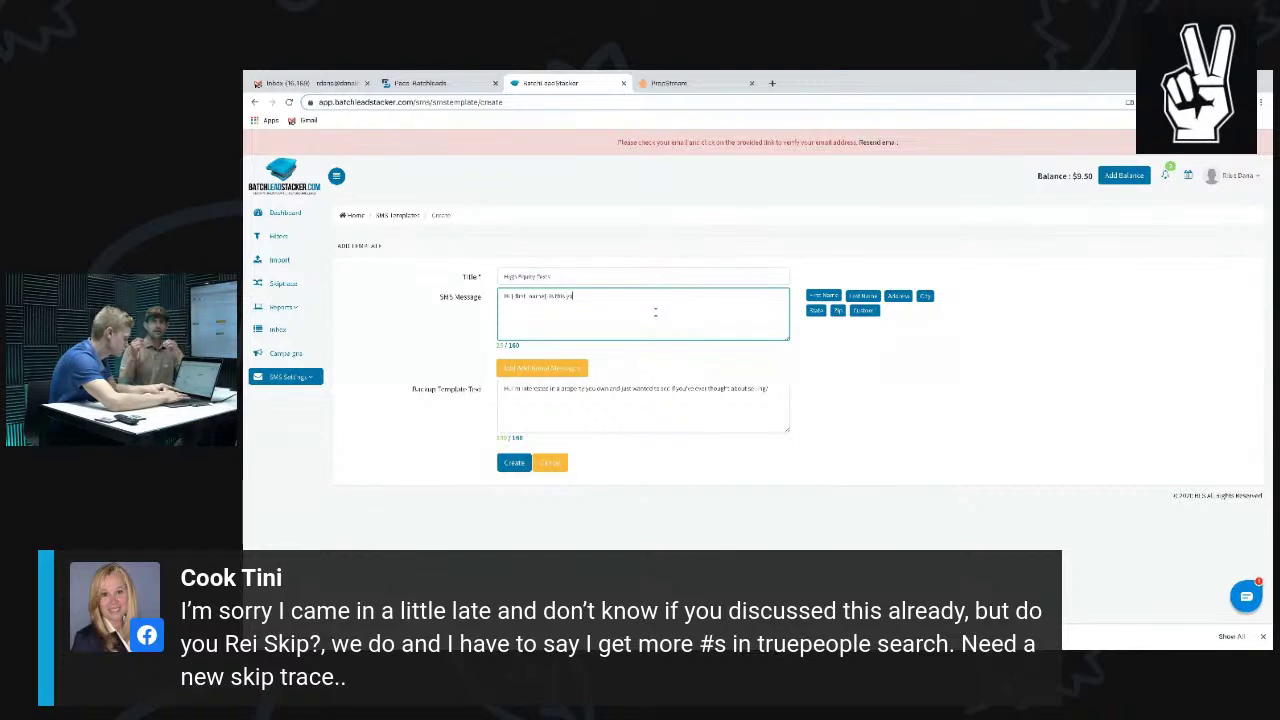
pyautogui.write('ur property ?')
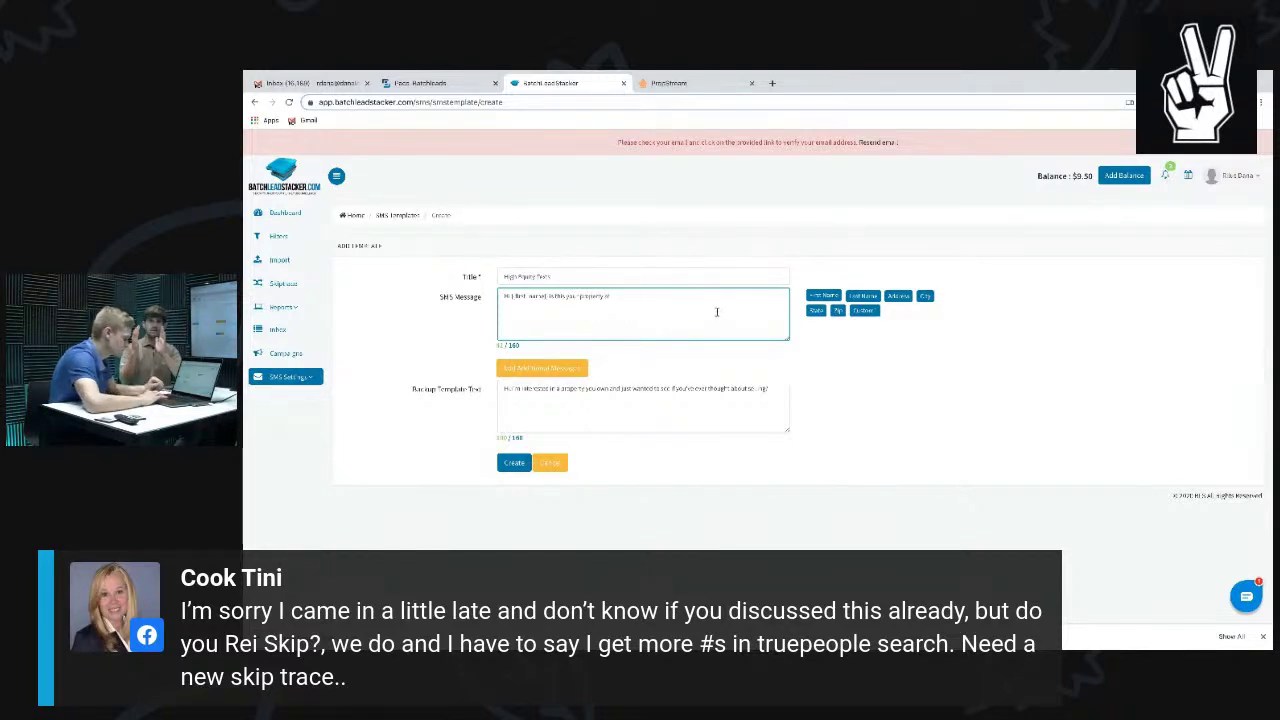
pyautogui.click(900, 297)
pyautogui.click(728, 303)
pyautogui.write('?')
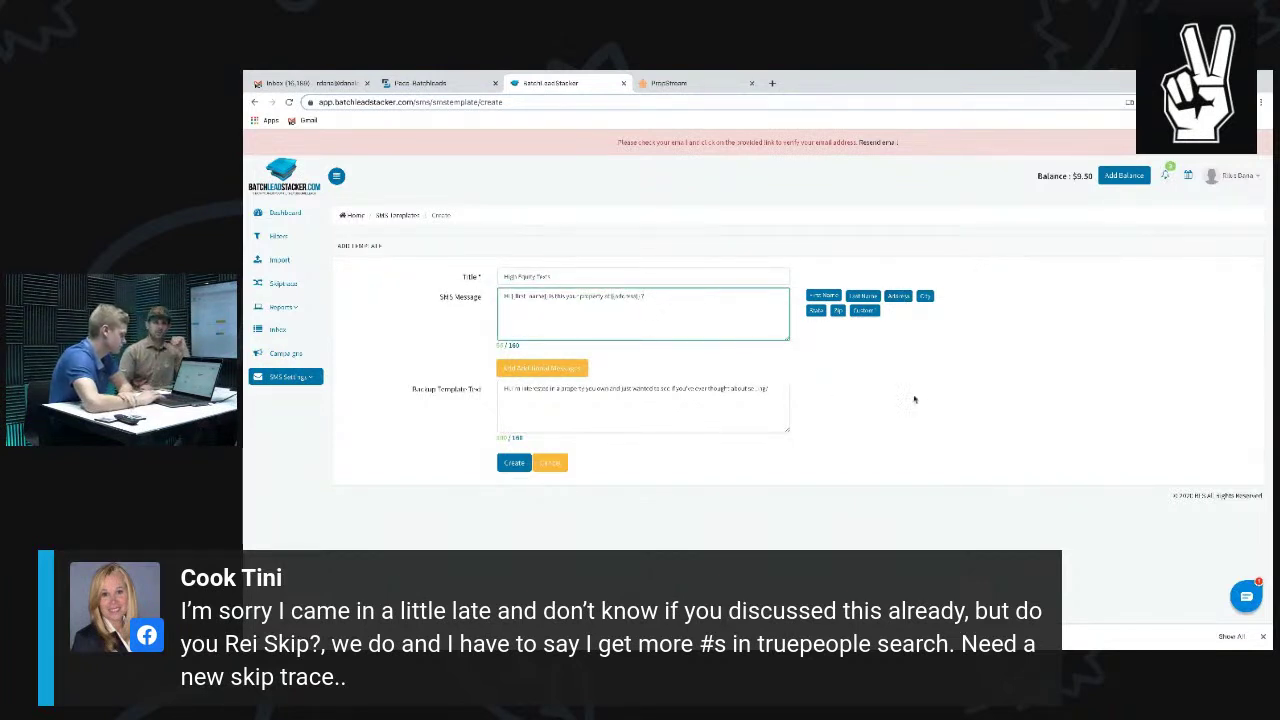
pyautogui.click(561, 373)
# - Type 'Hey' into the new second message variant
pyautogui.click(557, 366)
pyautogui.write('Hey')
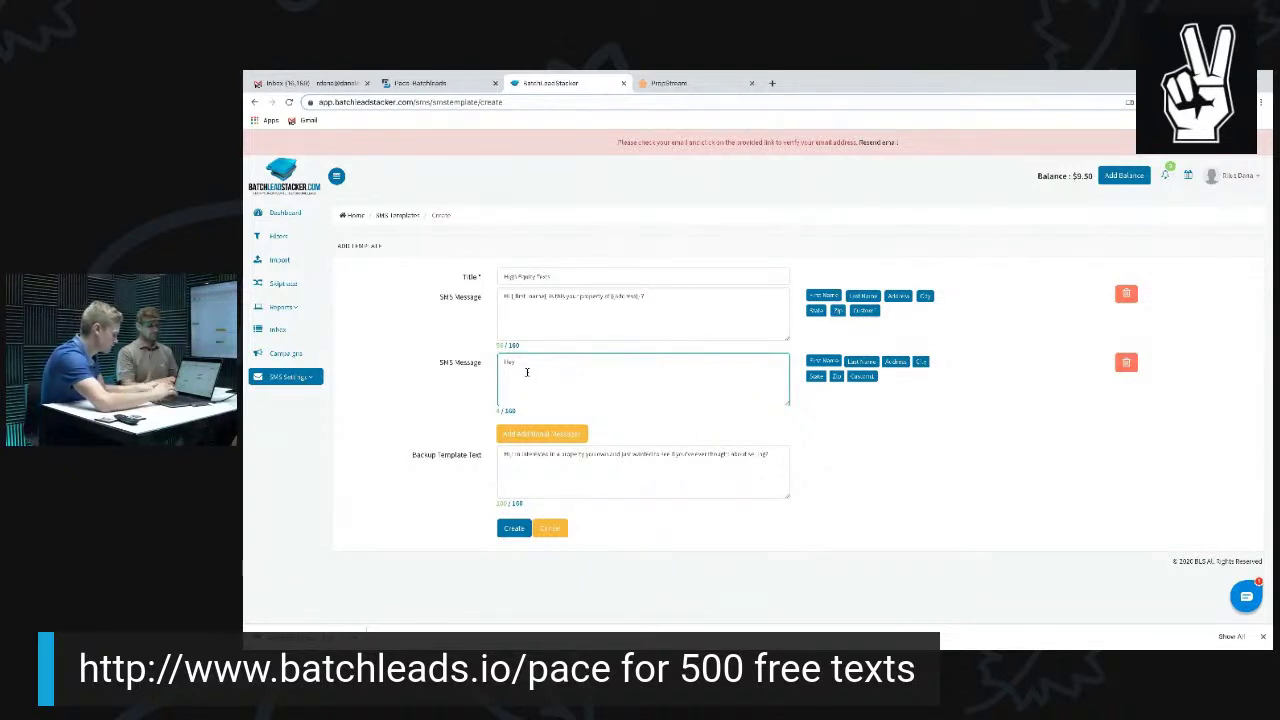
# - Finish the second message with {{first_name}}, {{address}}, 'yours? I am looking for more homes in' {{zip}}
pyautogui.click(823, 361)
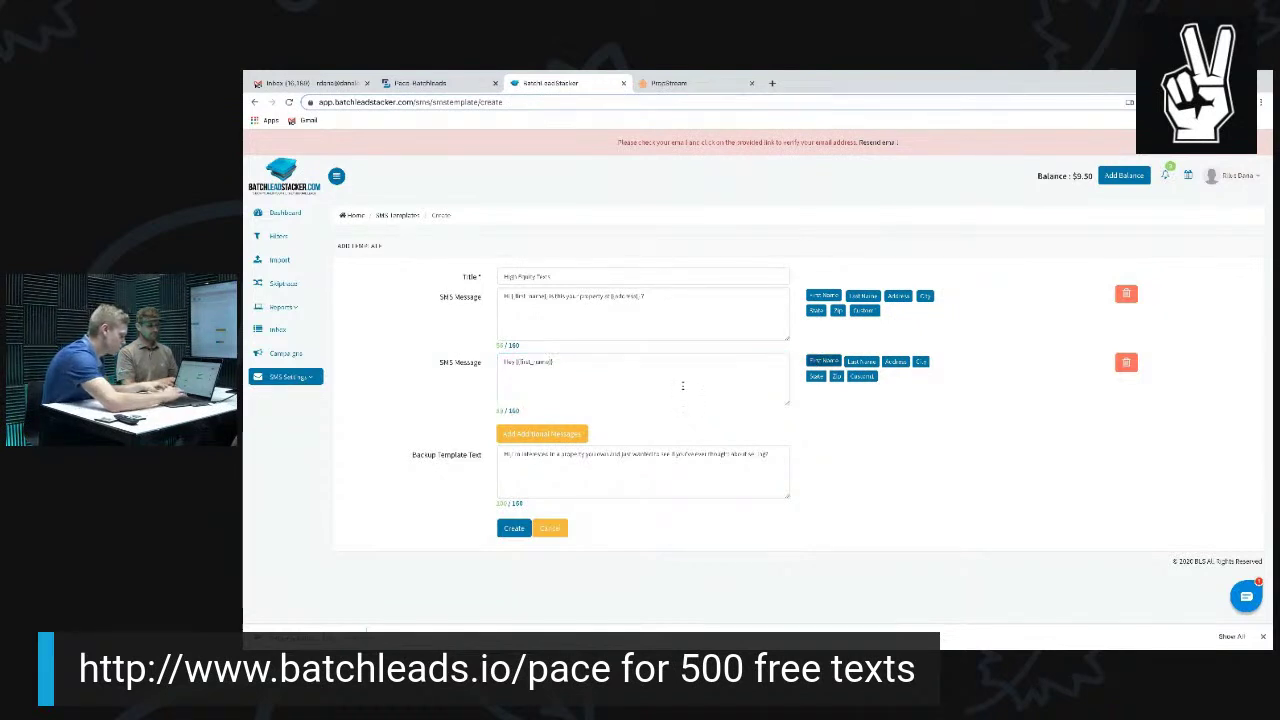
pyautogui.click(646, 368)
pyautogui.write('is the owner')
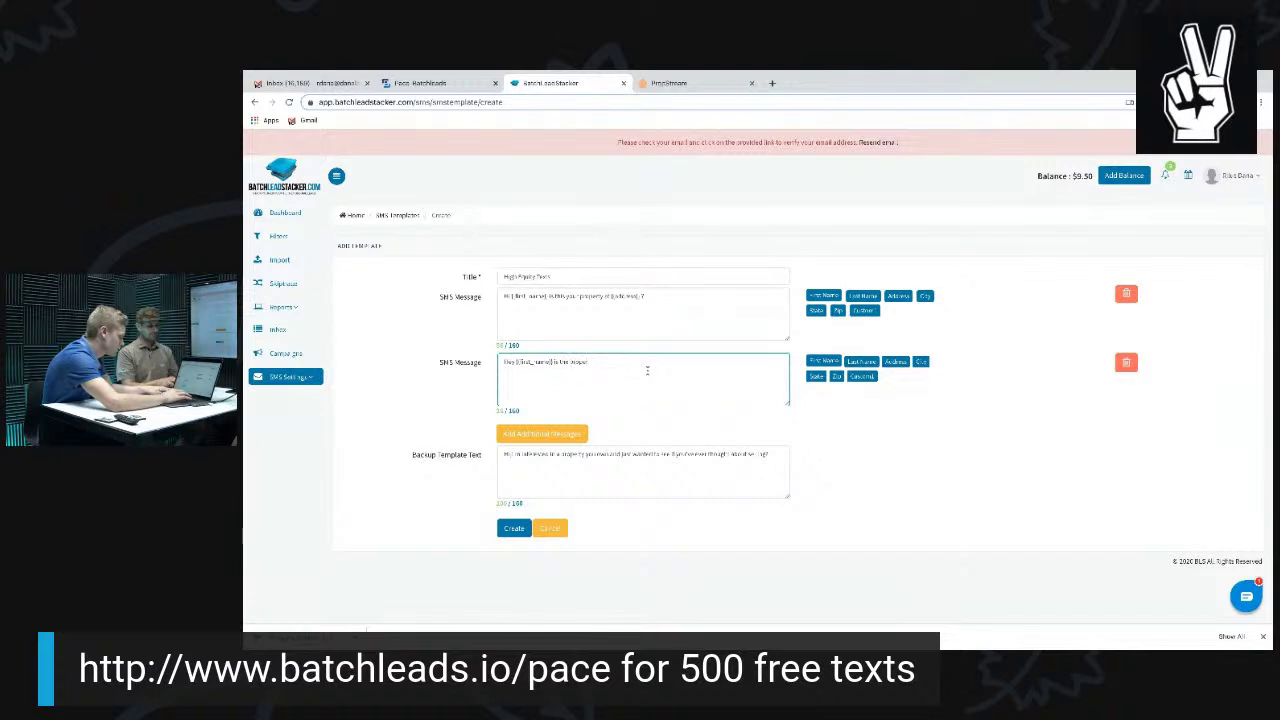
pyautogui.write('y')
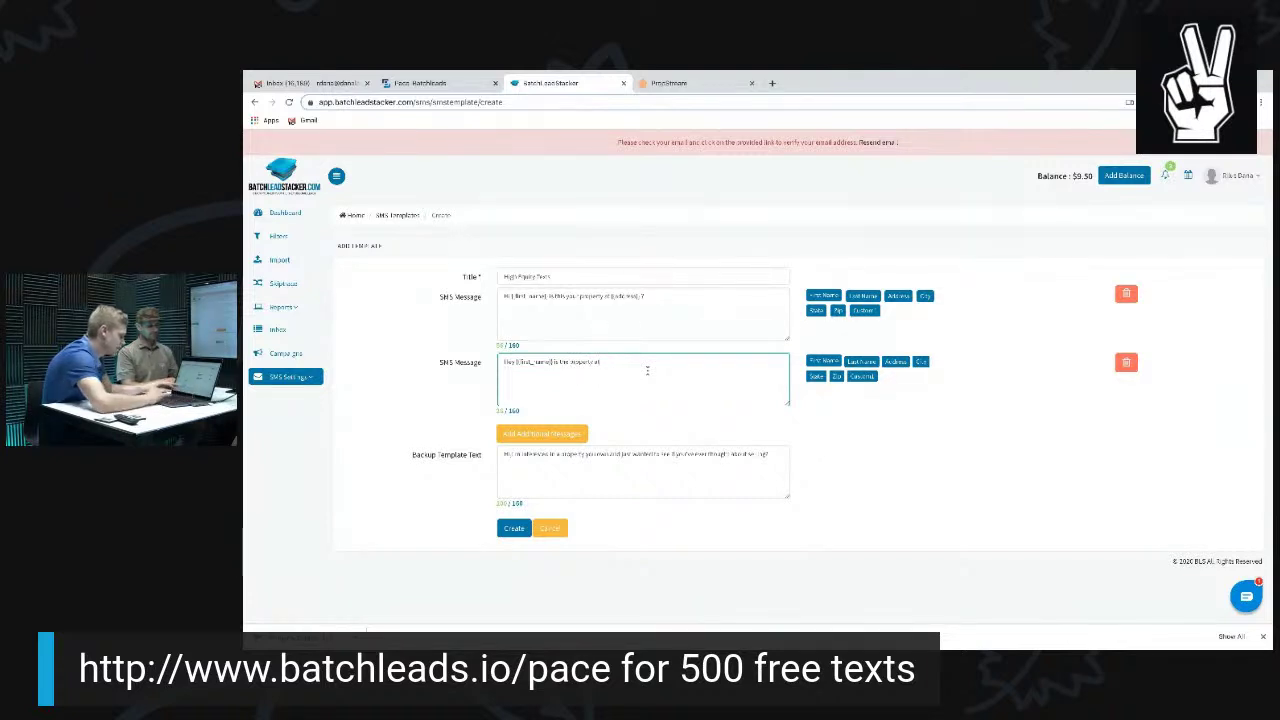
pyautogui.click(895, 361)
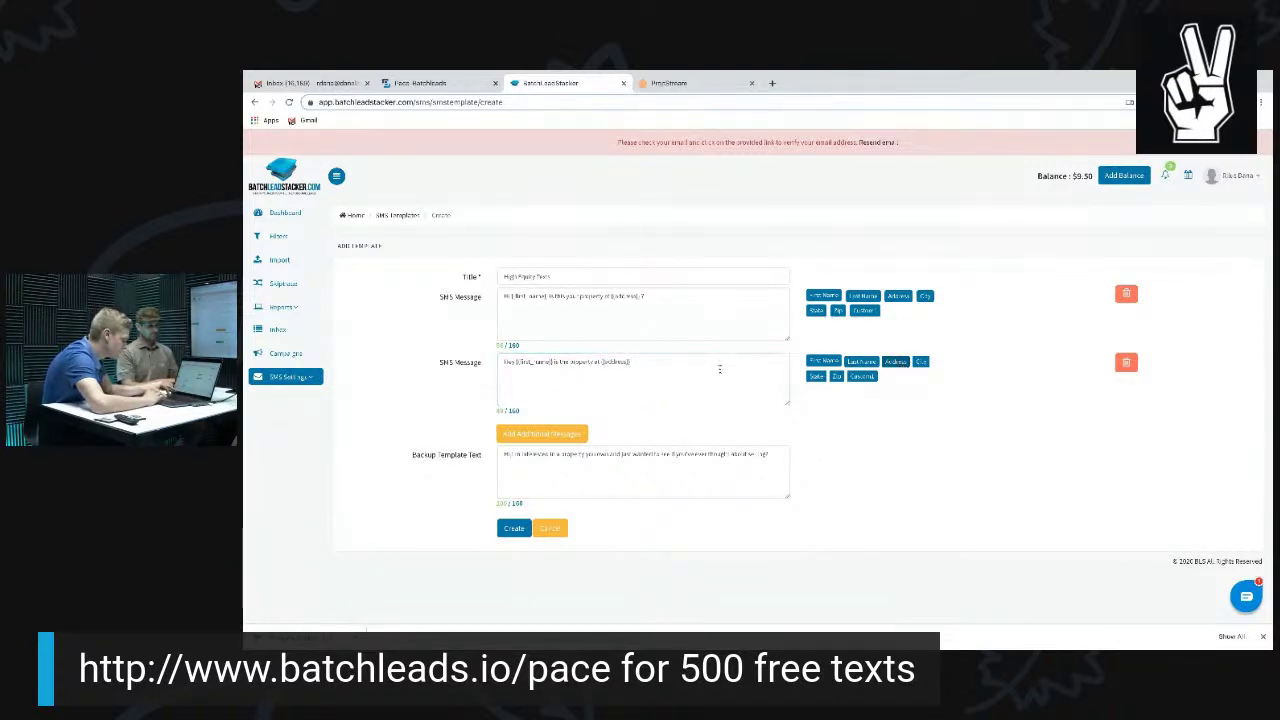
pyautogui.write('yours? ')
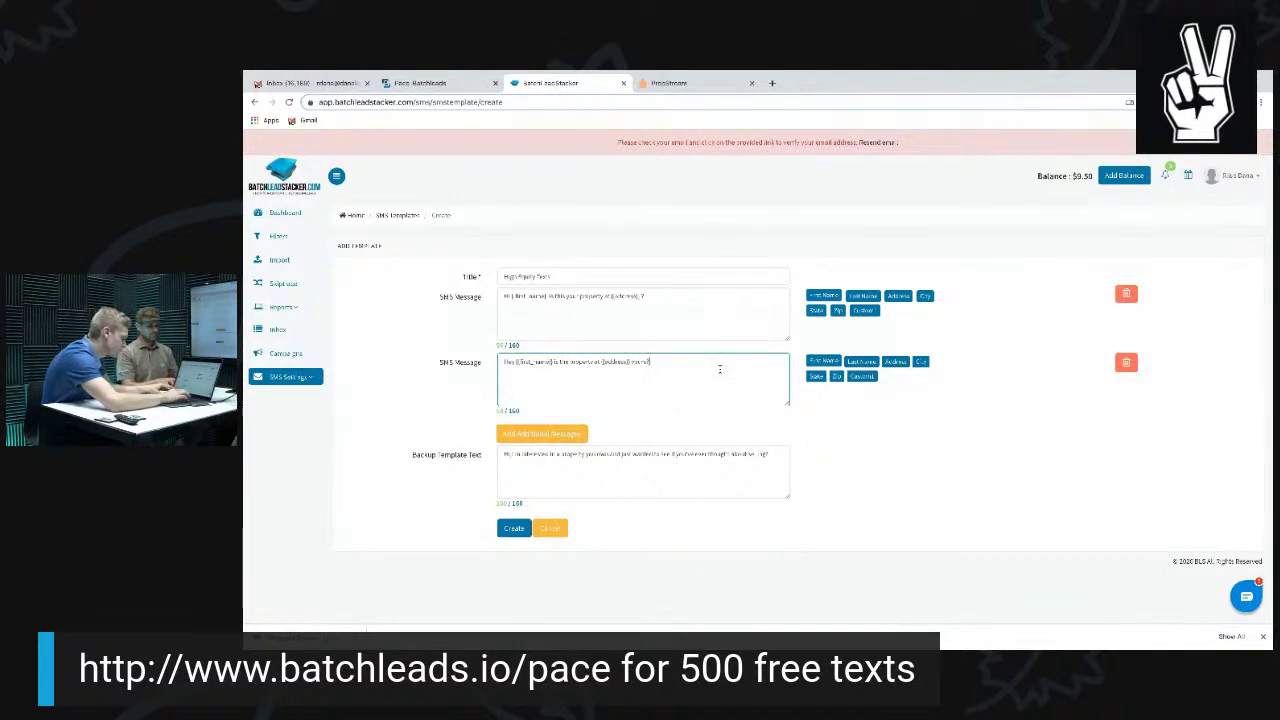
pyautogui.write('I am looking for')
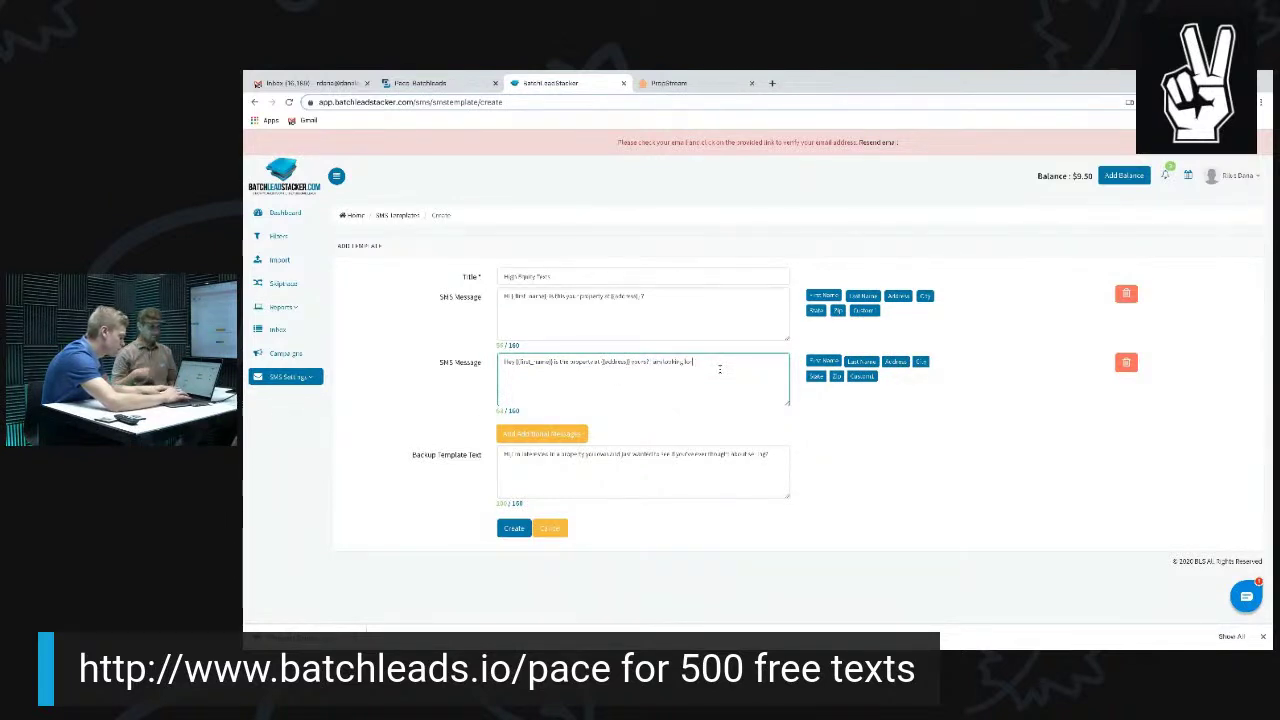
pyautogui.write(' more homes in')
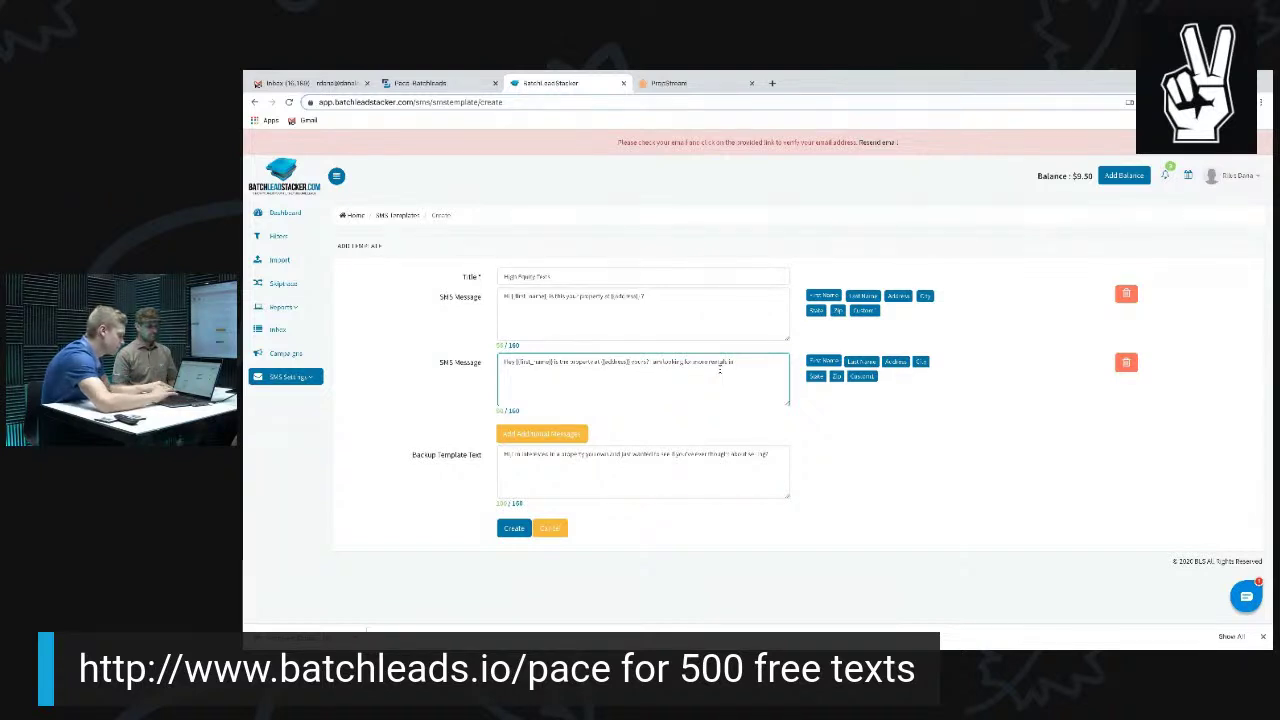
pyautogui.click(836, 377)
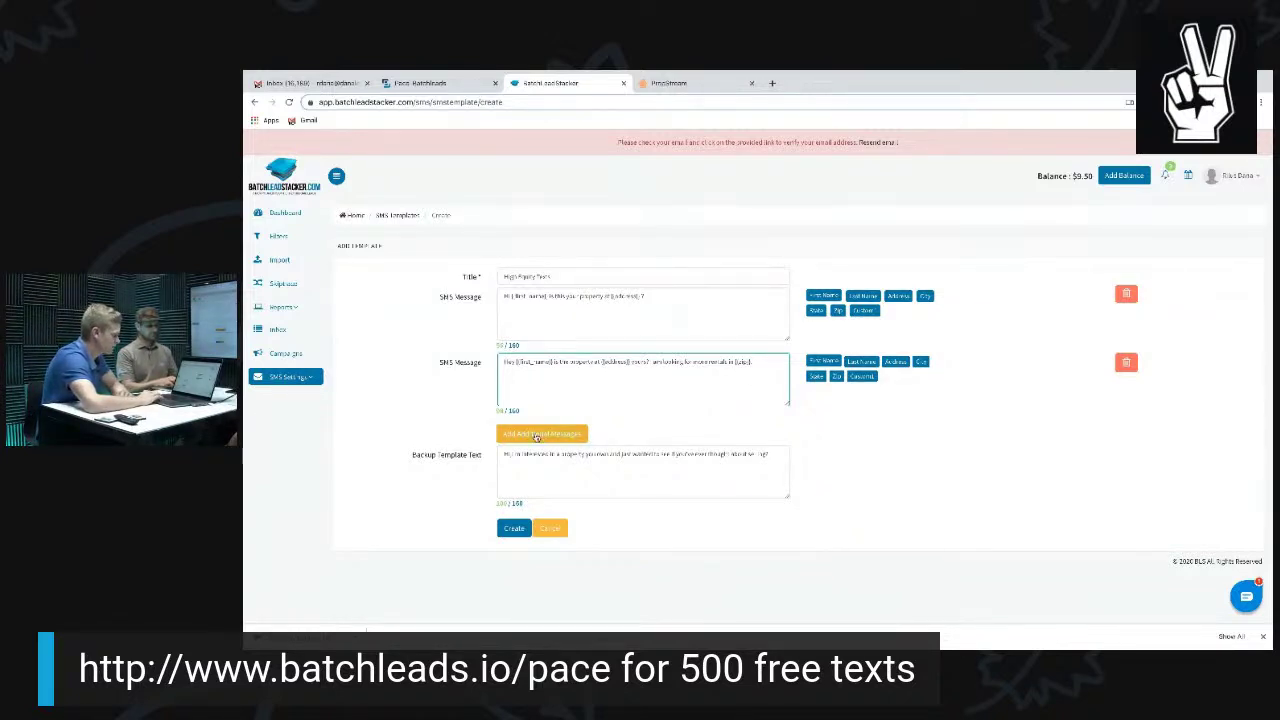
# - Start a third variant: 'Hi {{first_name}} I am looking for more homes in'
pyautogui.click(536, 436)
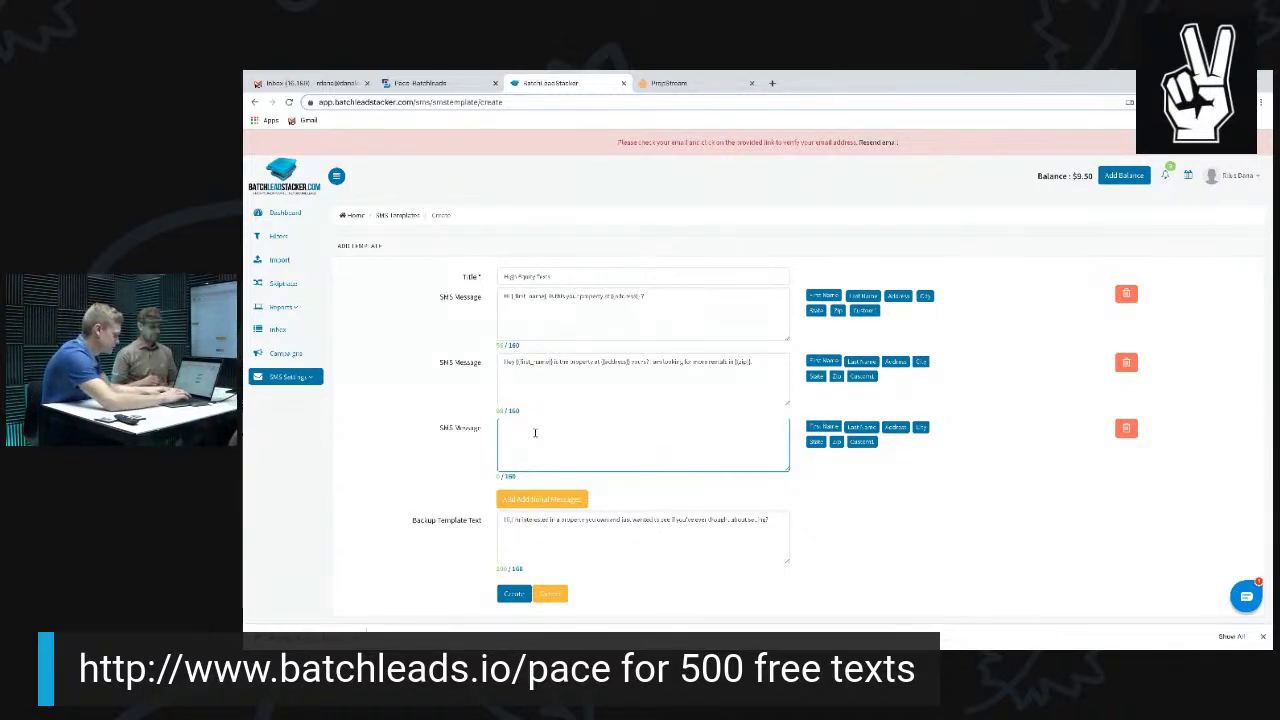
pyautogui.write('Hi')
pyautogui.click(826, 432)
pyautogui.click(626, 433)
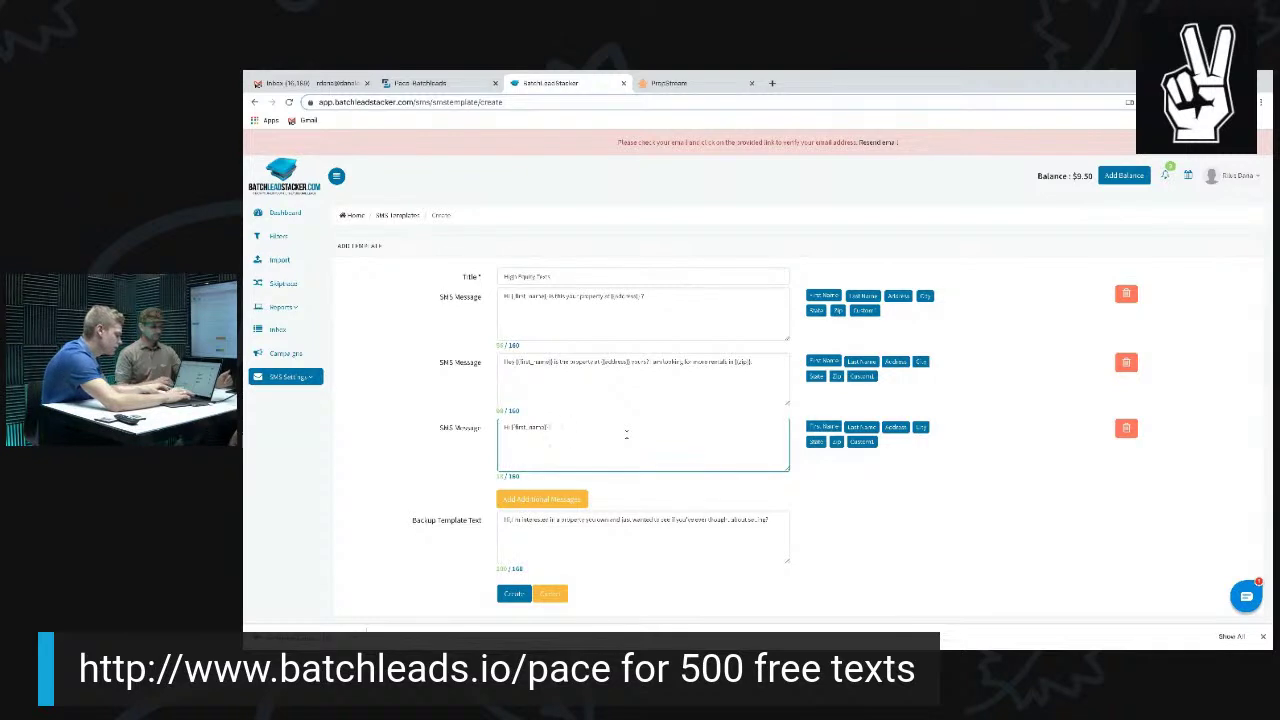
pyautogui.write('I am lookin')
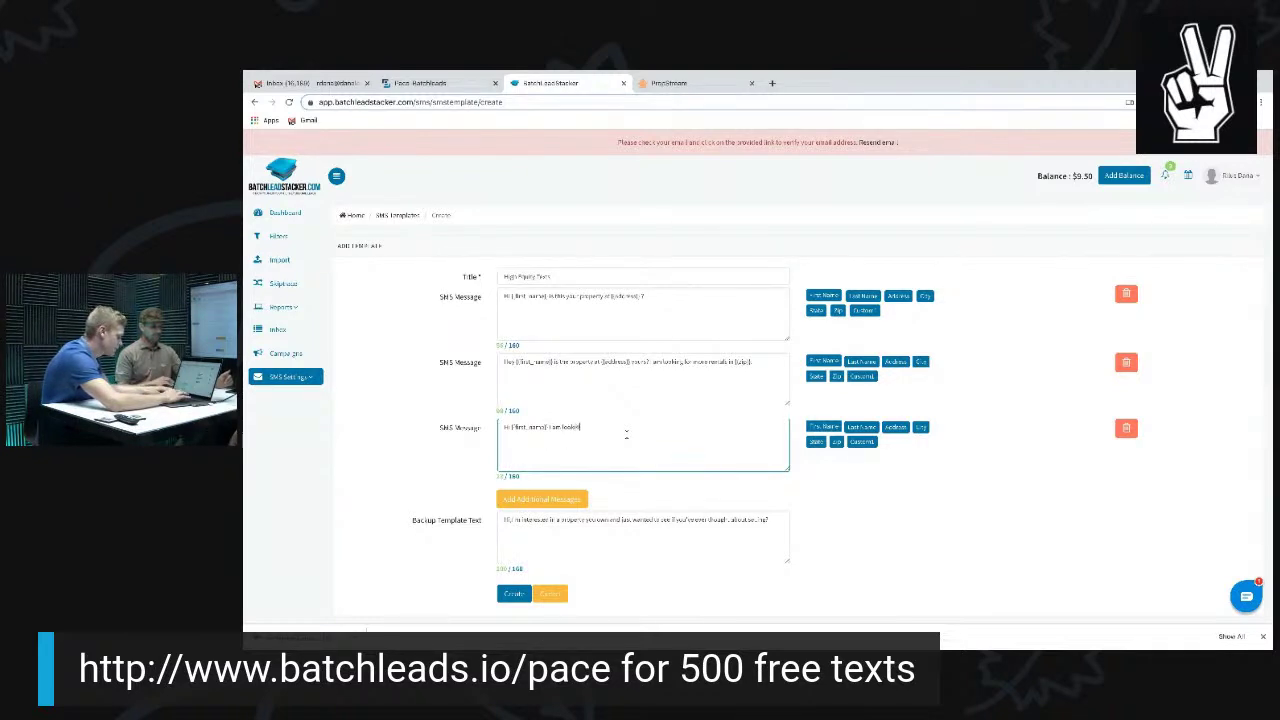
pyautogui.write('g for more hom')
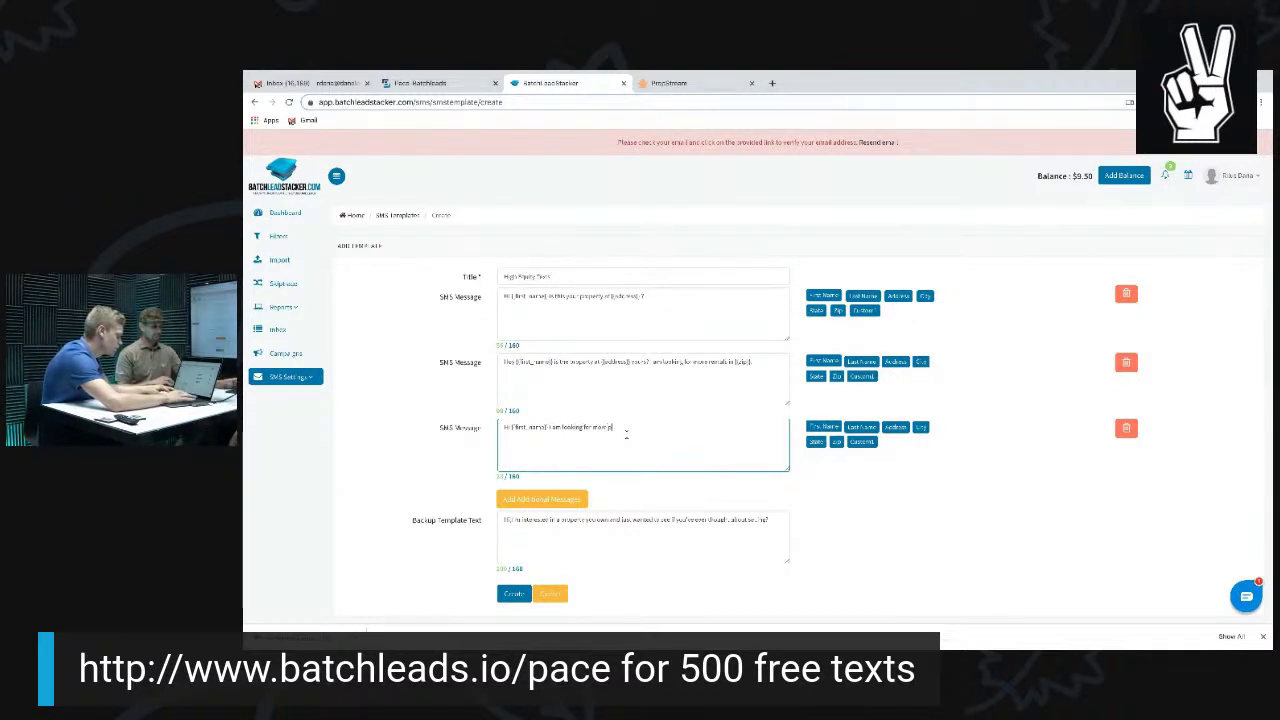
pyautogui.write('es in')
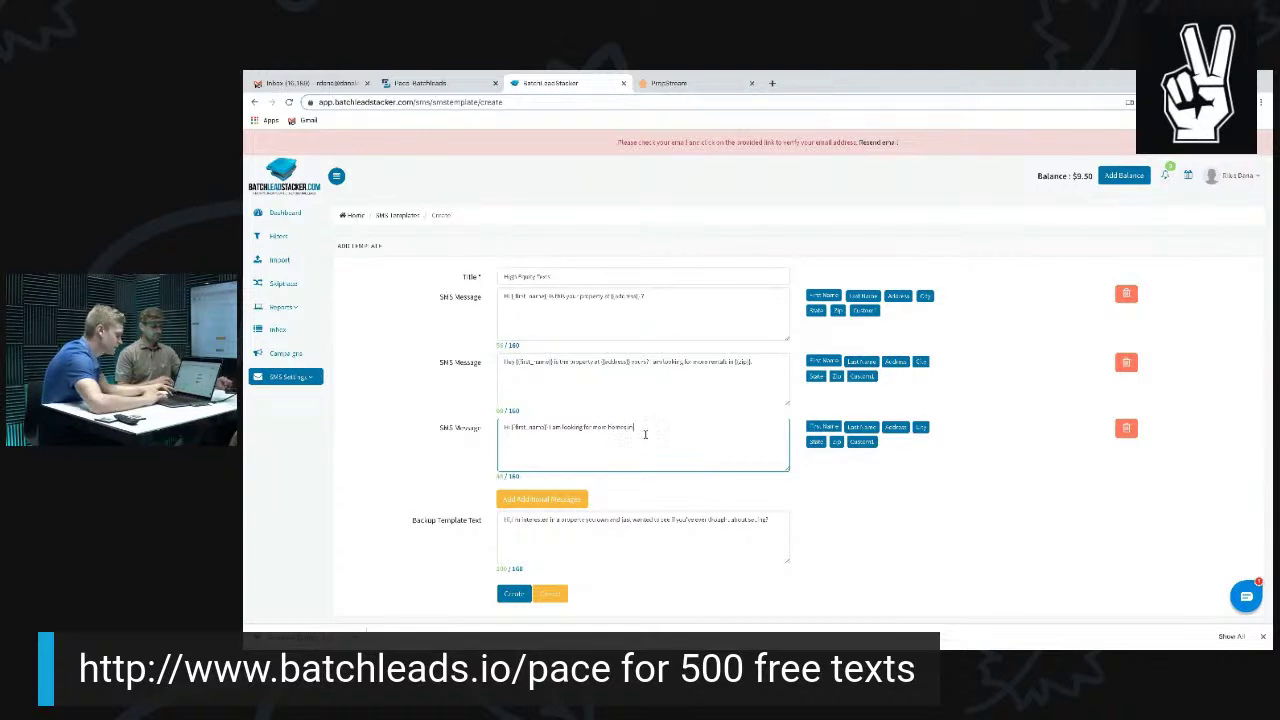
# - Add {{zip}}, end with 'would you be open to selling', and add a fourth message slot
pyautogui.click(837, 442)
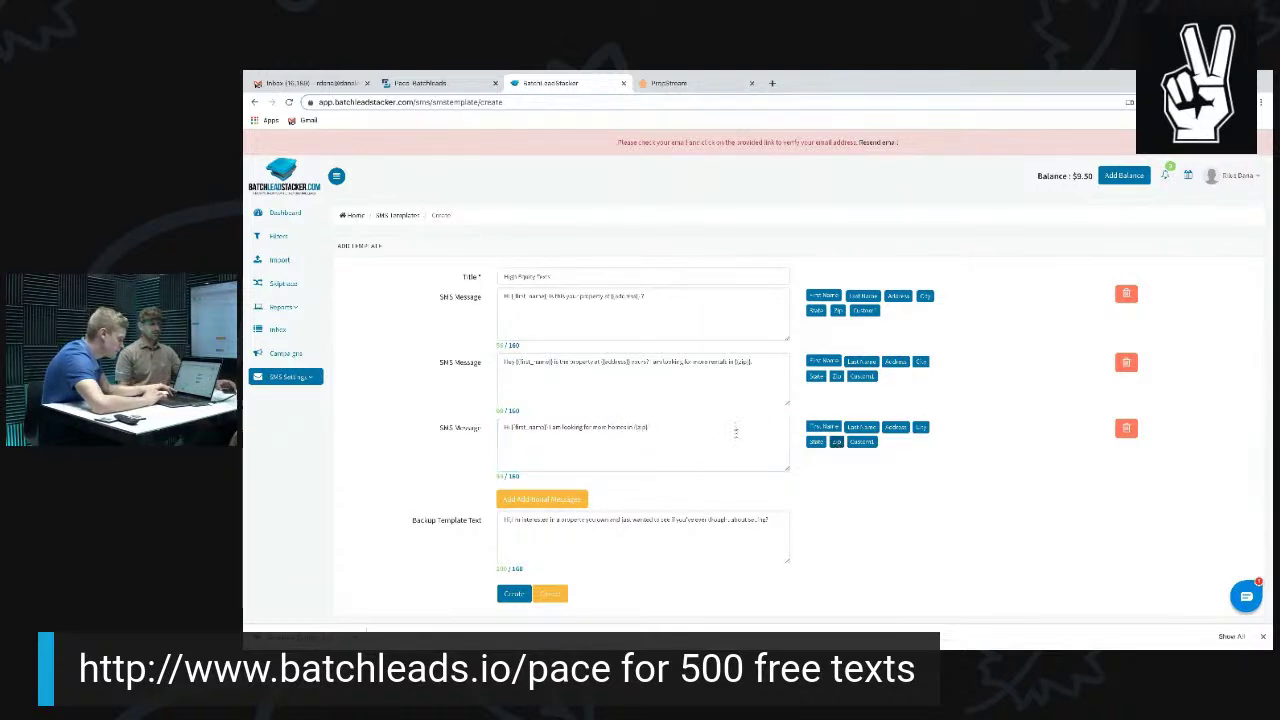
pyautogui.click(727, 430)
pyautogui.write('would you be')
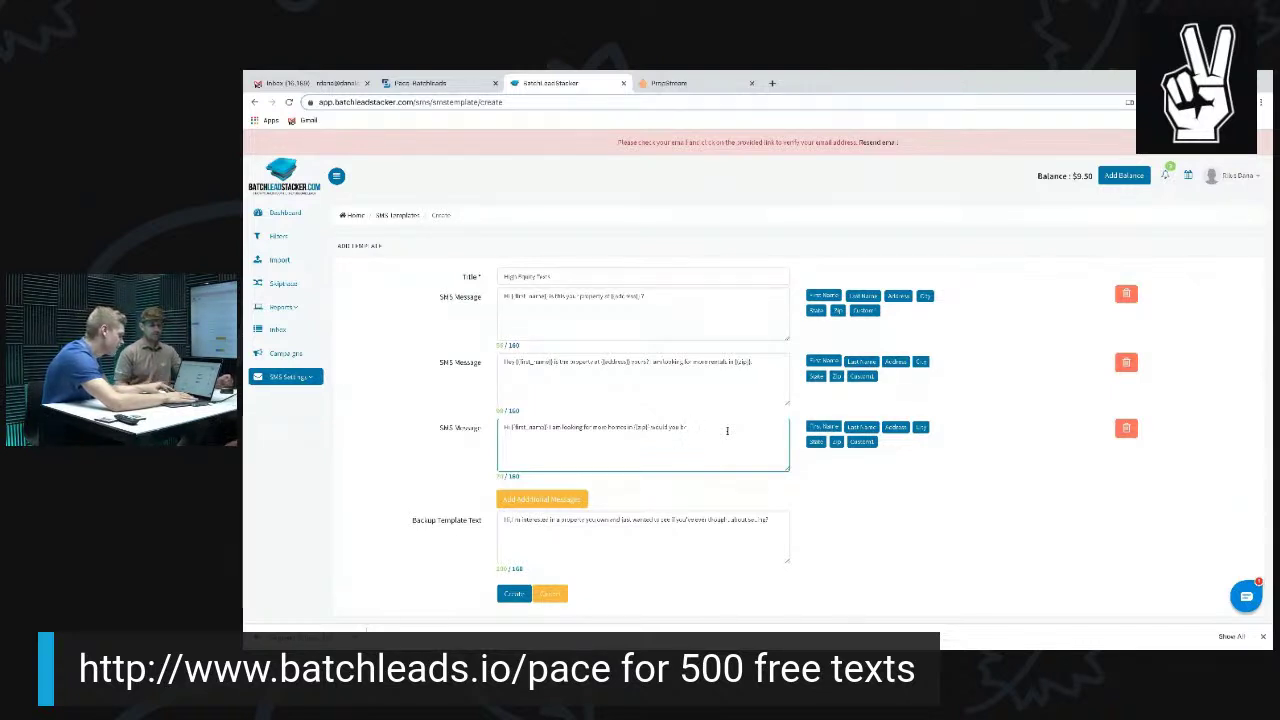
pyautogui.press('BackSpace')
pyautogui.press('BackSpace')
pyautogui.press('BackSpace')
pyautogui.press('BackSpace')
pyautogui.press('BackSpace')
pyautogui.press('BackSpace')
pyautogui.press('BackSpace')
pyautogui.press('BackSpace')
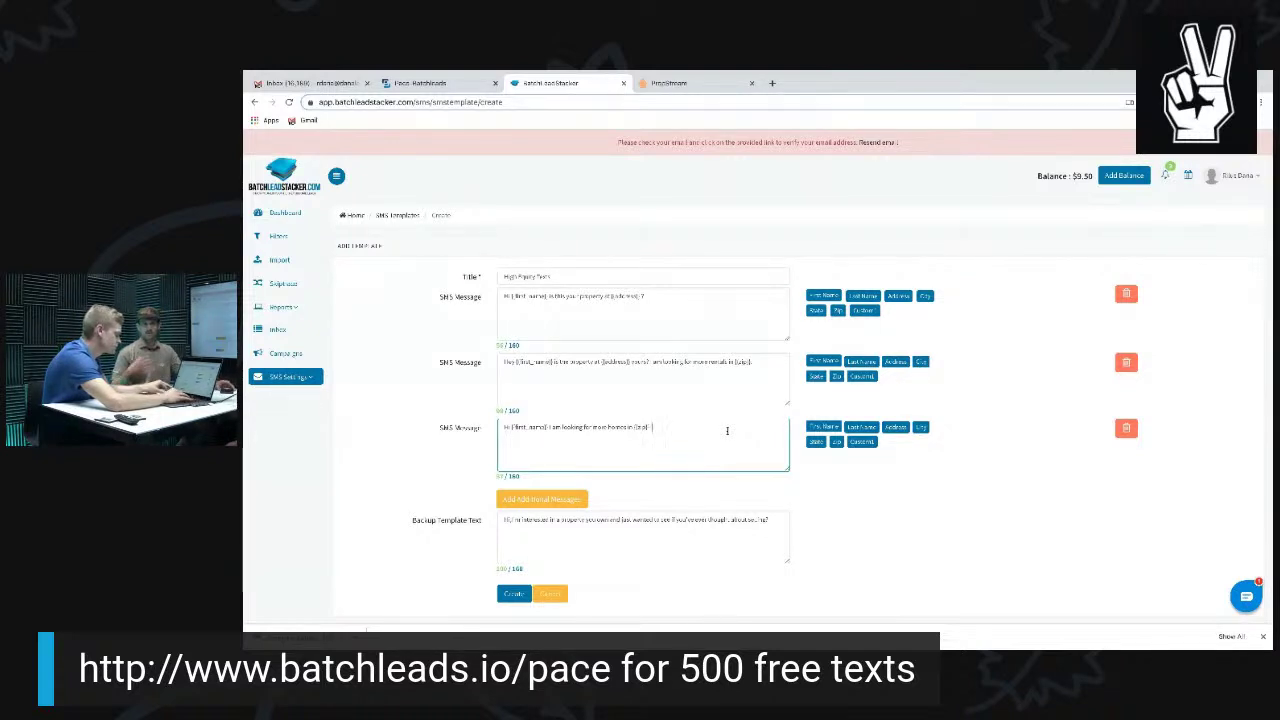
pyautogui.write('ld you be')
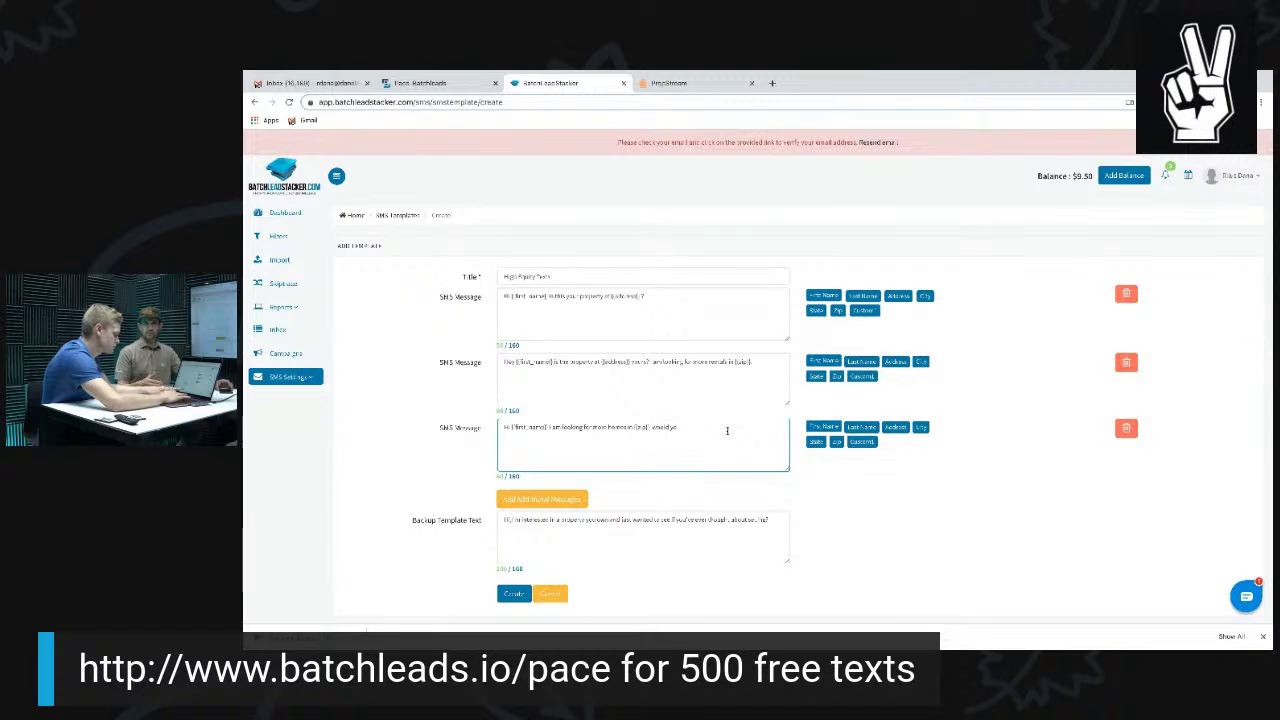
pyautogui.write(' open to selling?')
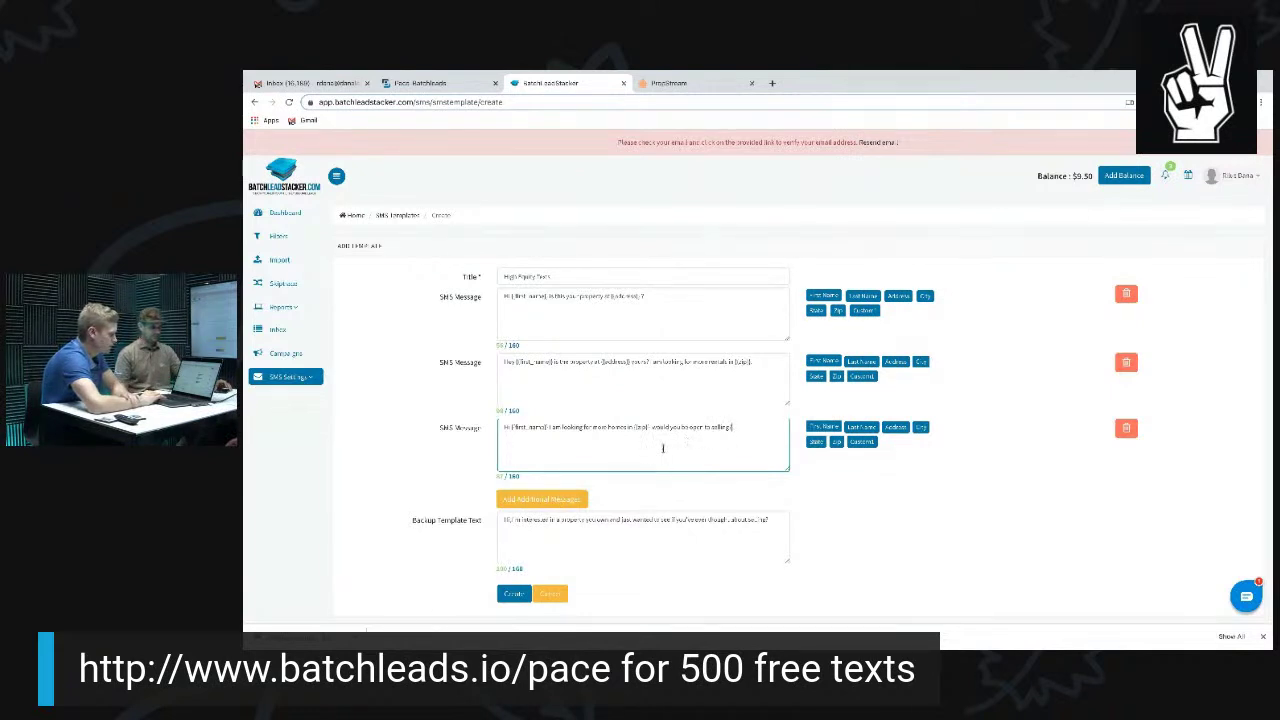
pyautogui.click(538, 499)
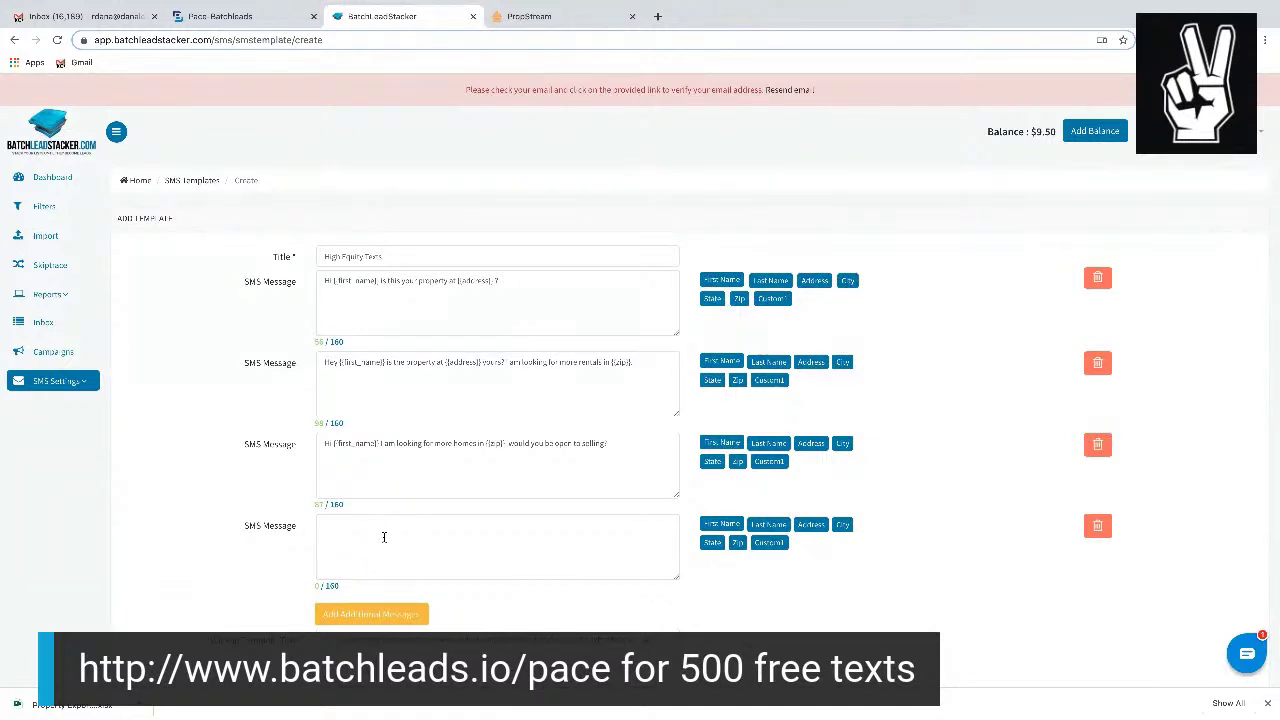
# - Begin the fourth message with 'Hello {first_name} is this' and zoom the page in twice
pyautogui.click(383, 537)
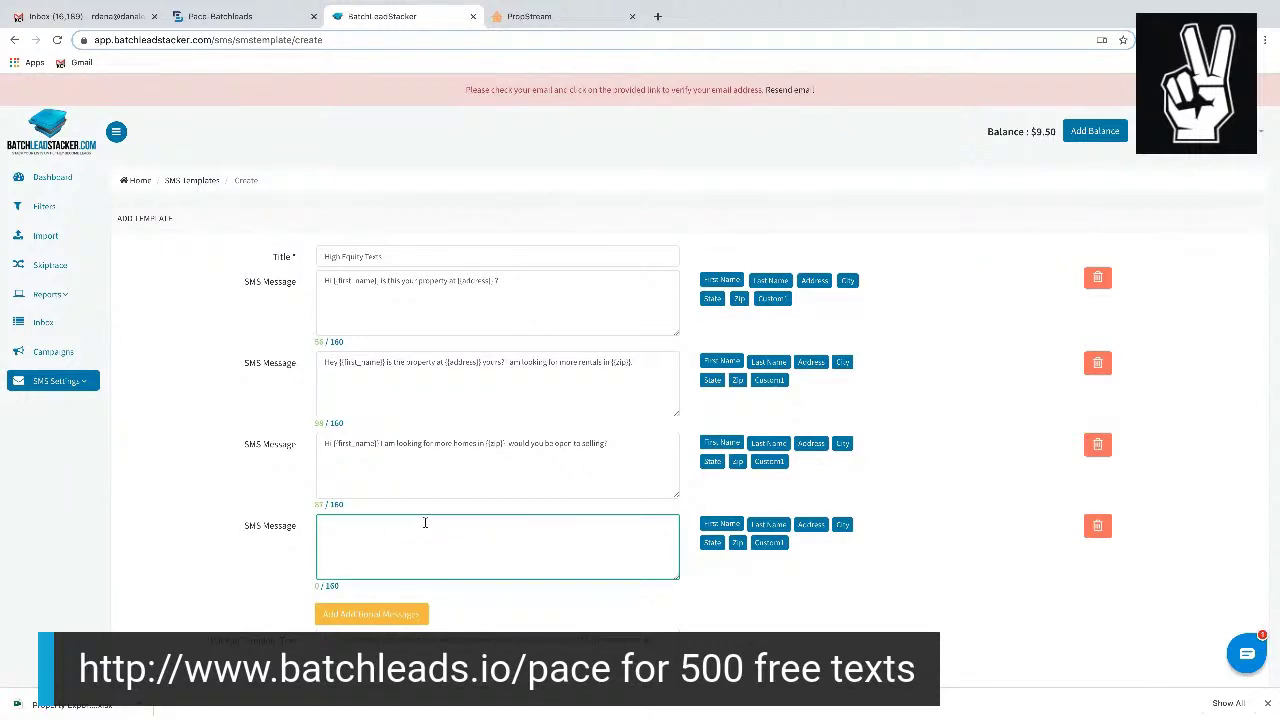
pyautogui.write('Hi')
pyautogui.write('ello {first_name} is this')
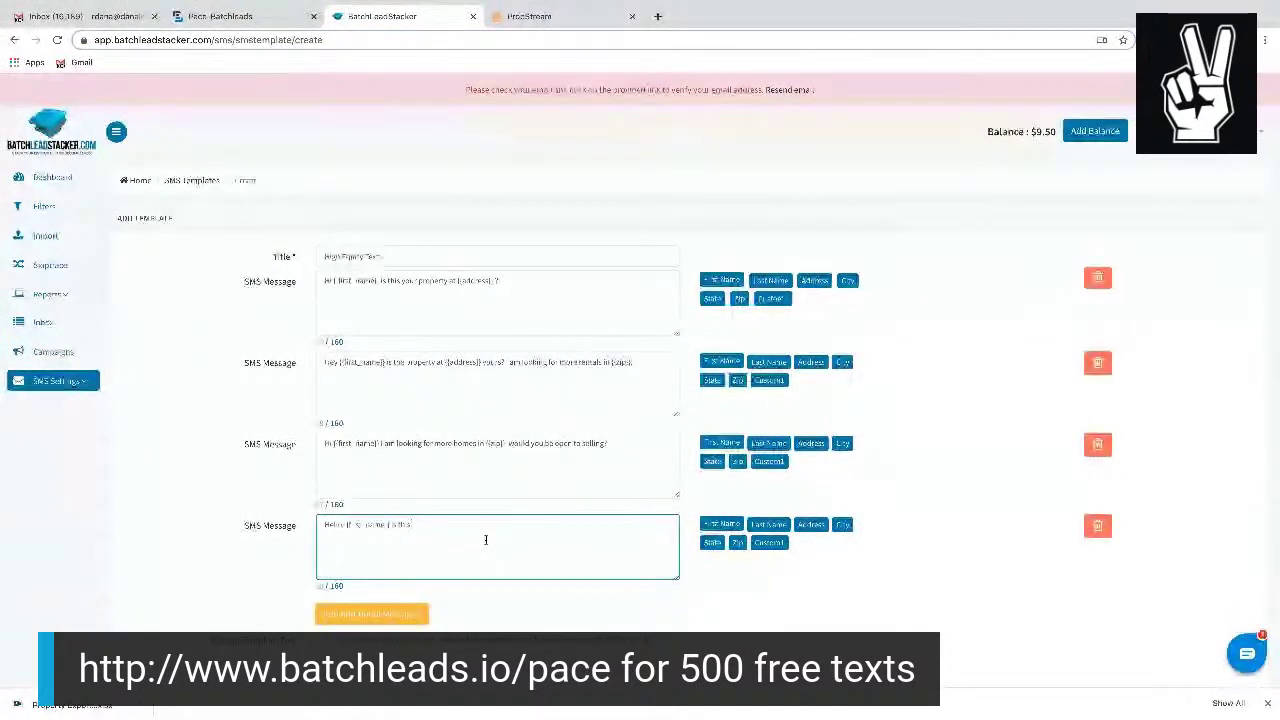
pyautogui.hotkey('ctrl', '+')
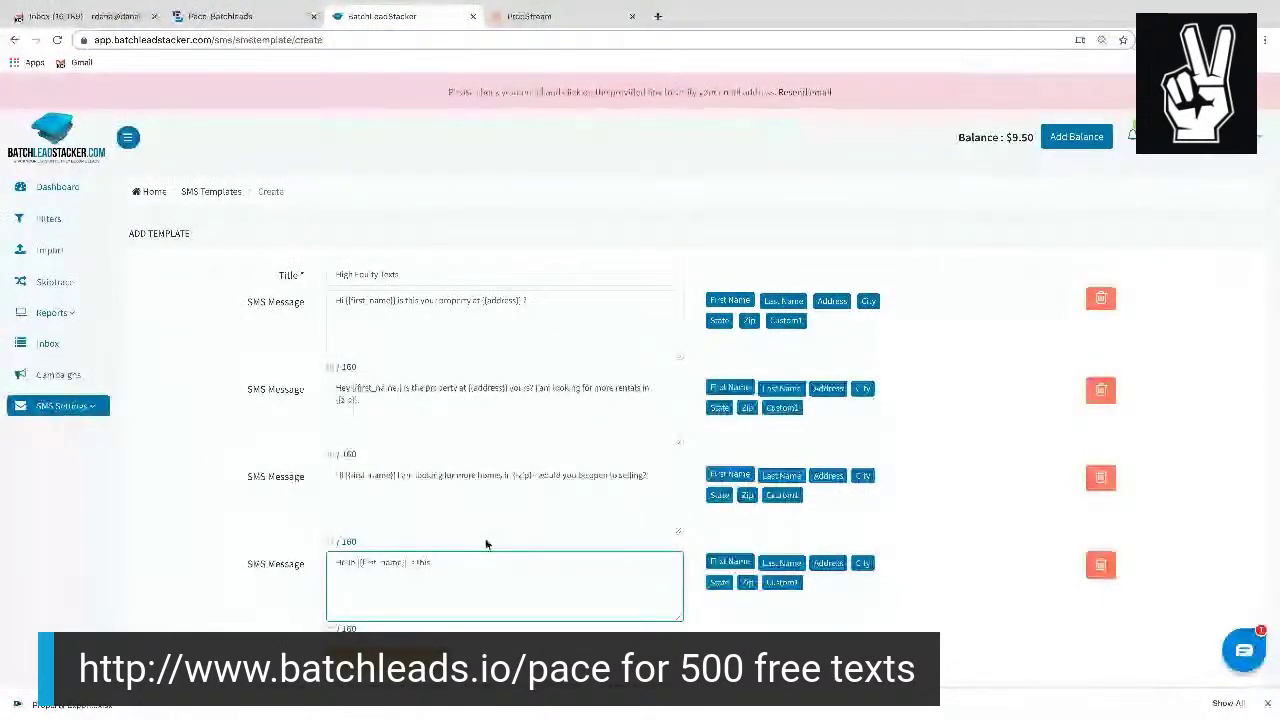
pyautogui.hotkey('ctrl', '+')
pyautogui.hotkey('ctrl', '+')
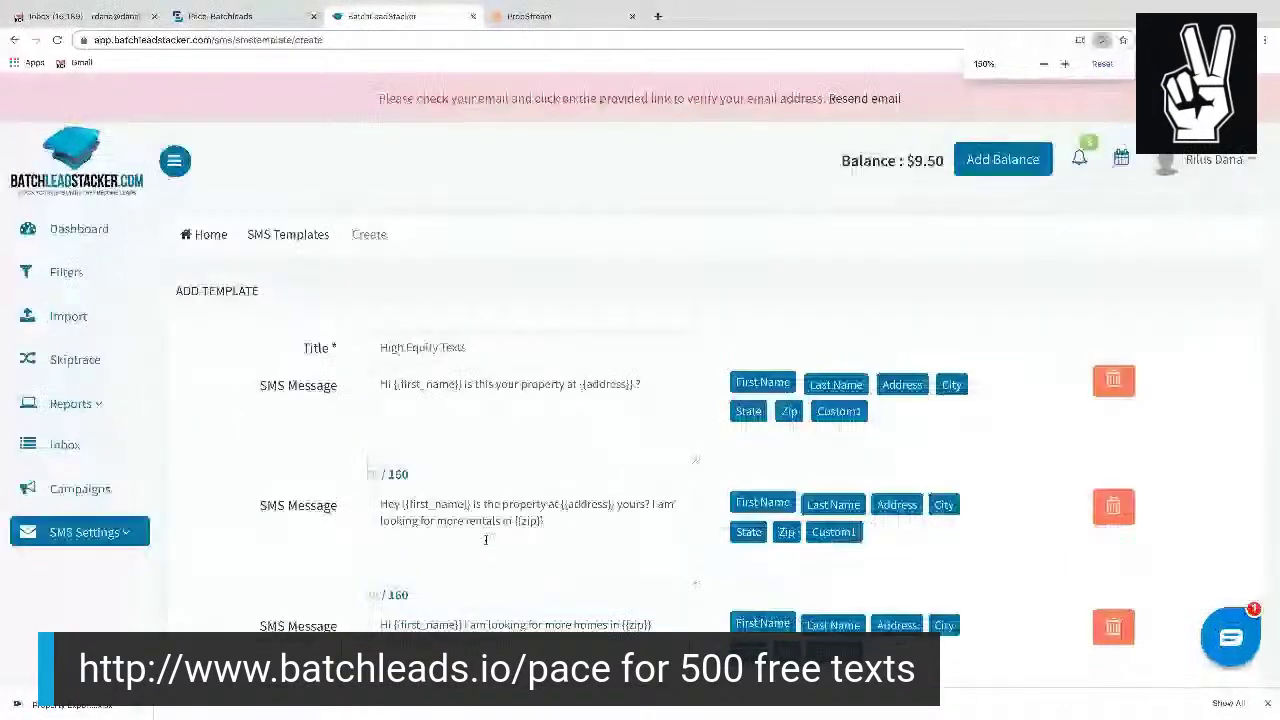
pyautogui.scroll(-1, 706, 315)
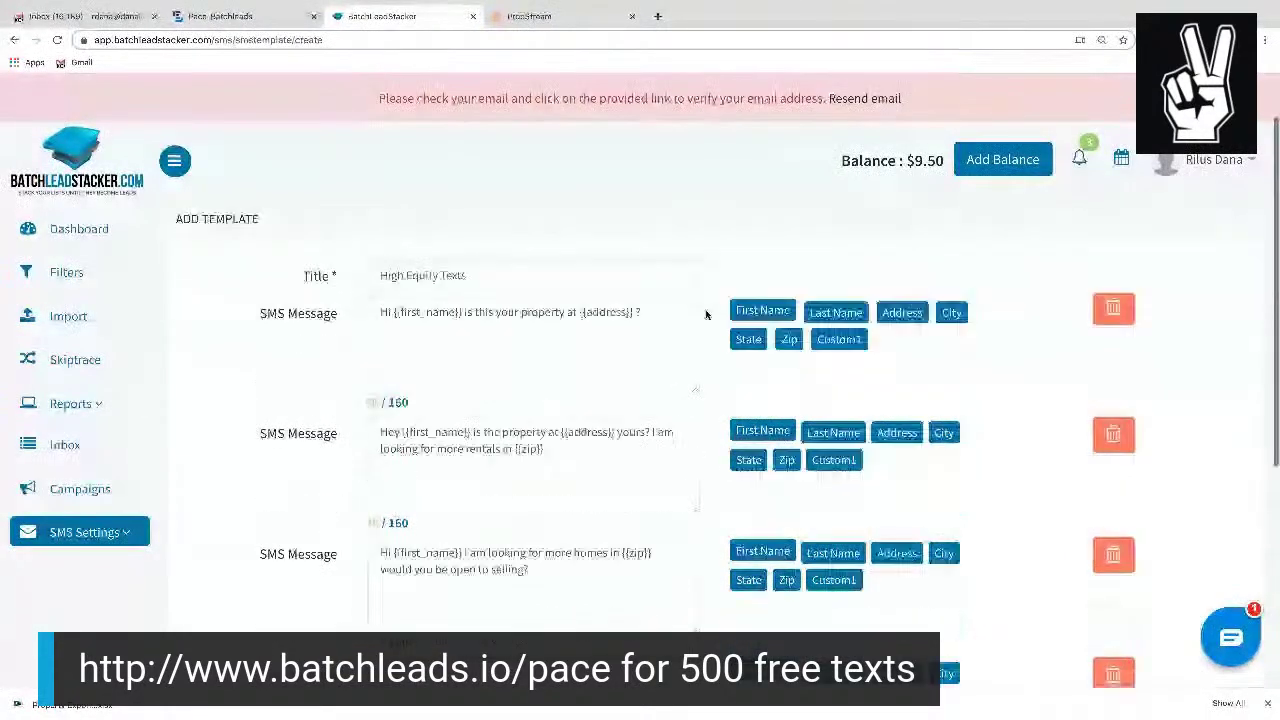
pyautogui.scroll(-3, 706, 315)
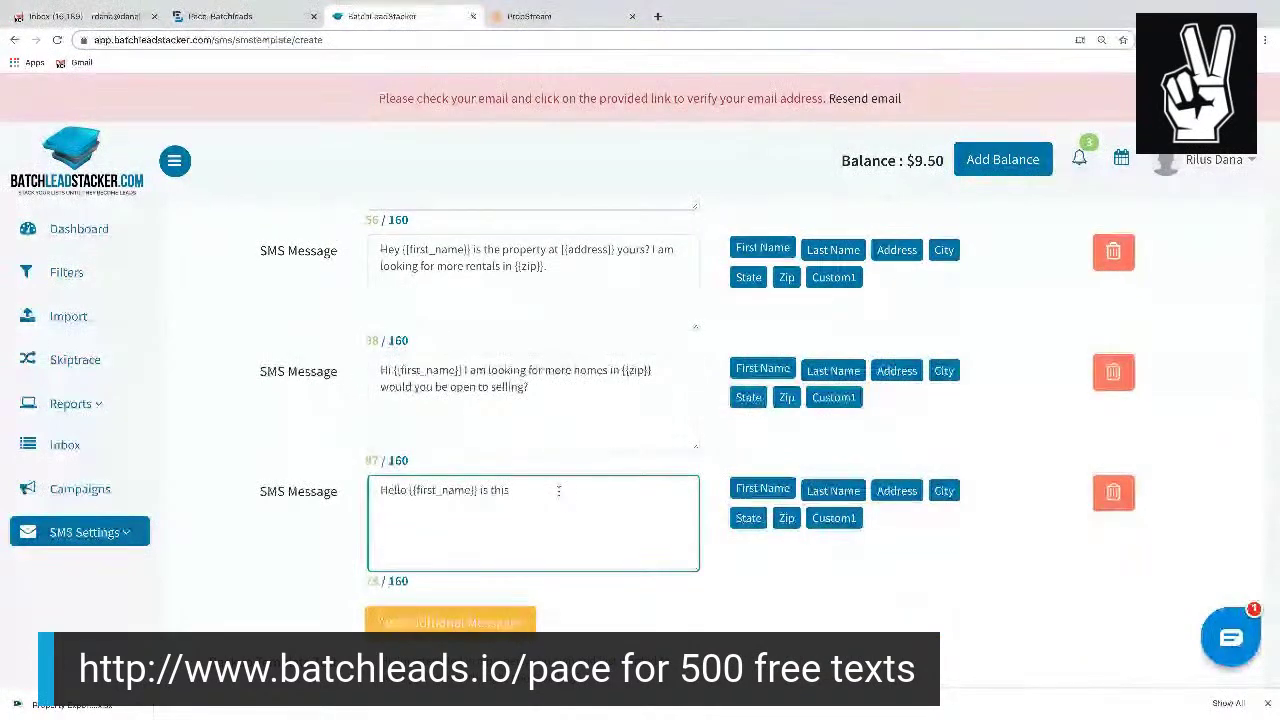
# - Change it to 'is the property at', insert {{address}}, and end with 'yours?'
pyautogui.press('BackSpace')
pyautogui.press('BackSpace')
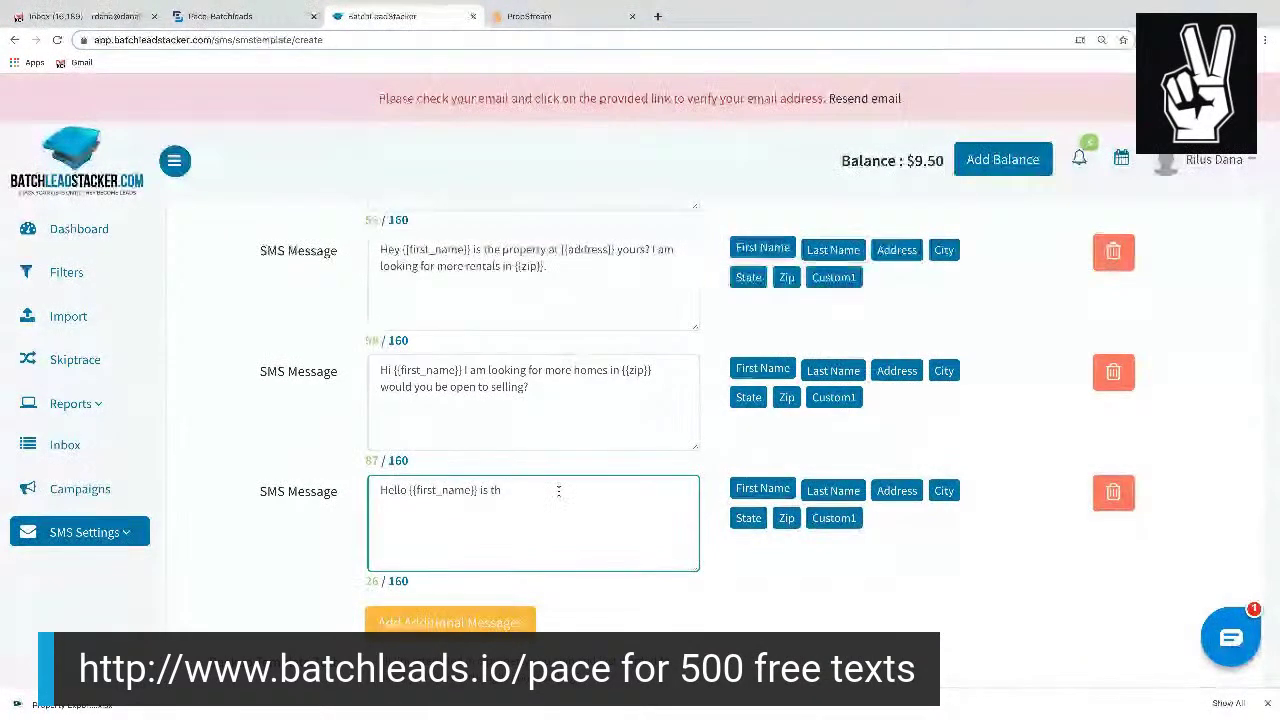
pyautogui.write('e prope')
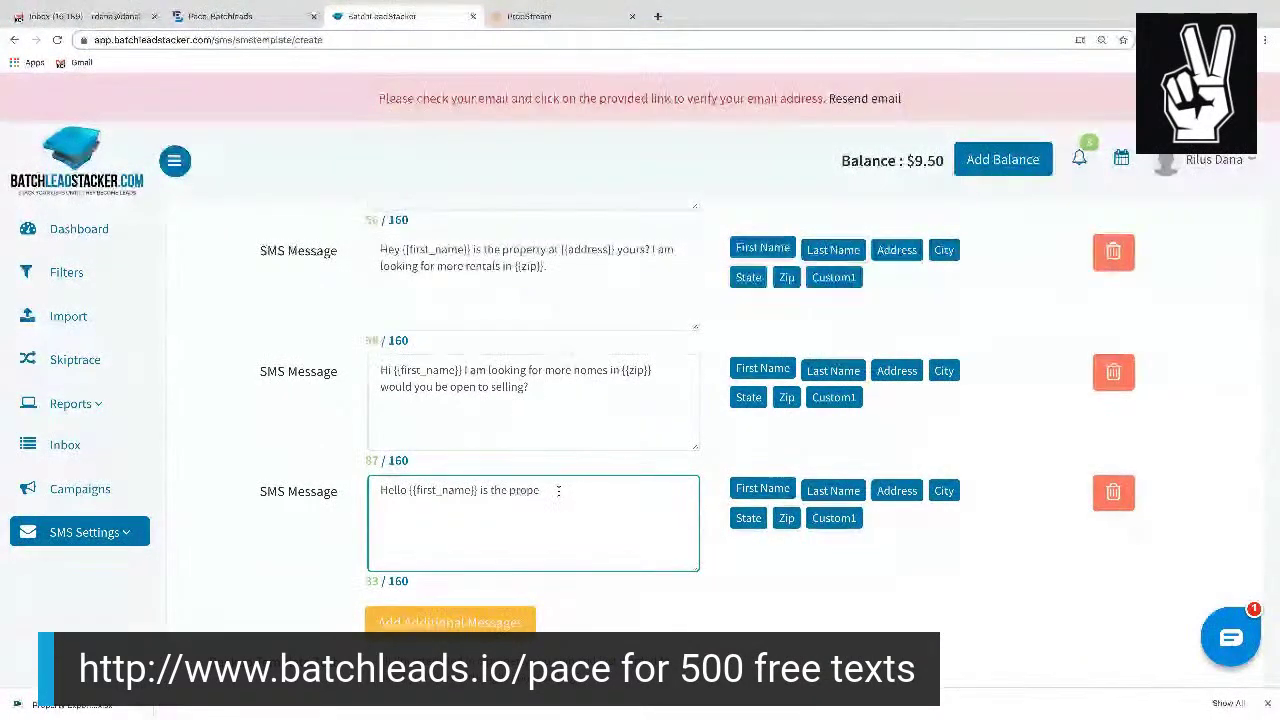
pyautogui.write('rty at')
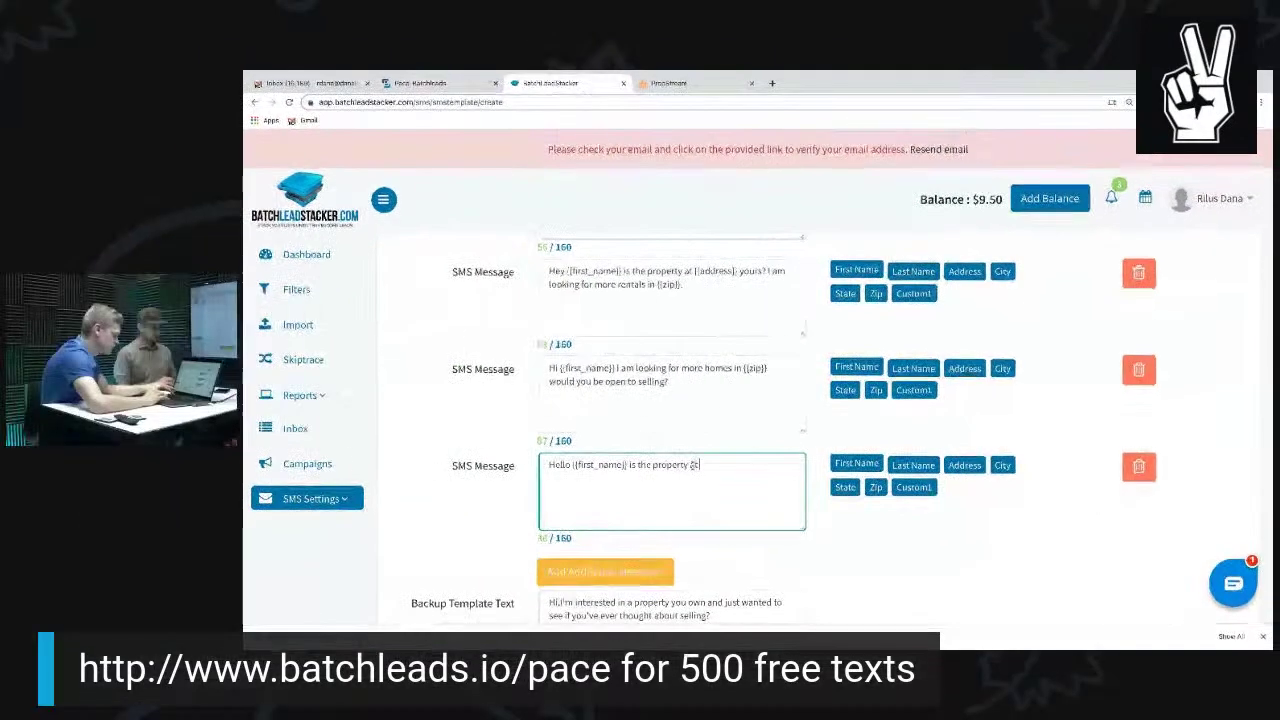
pyautogui.click(962, 465)
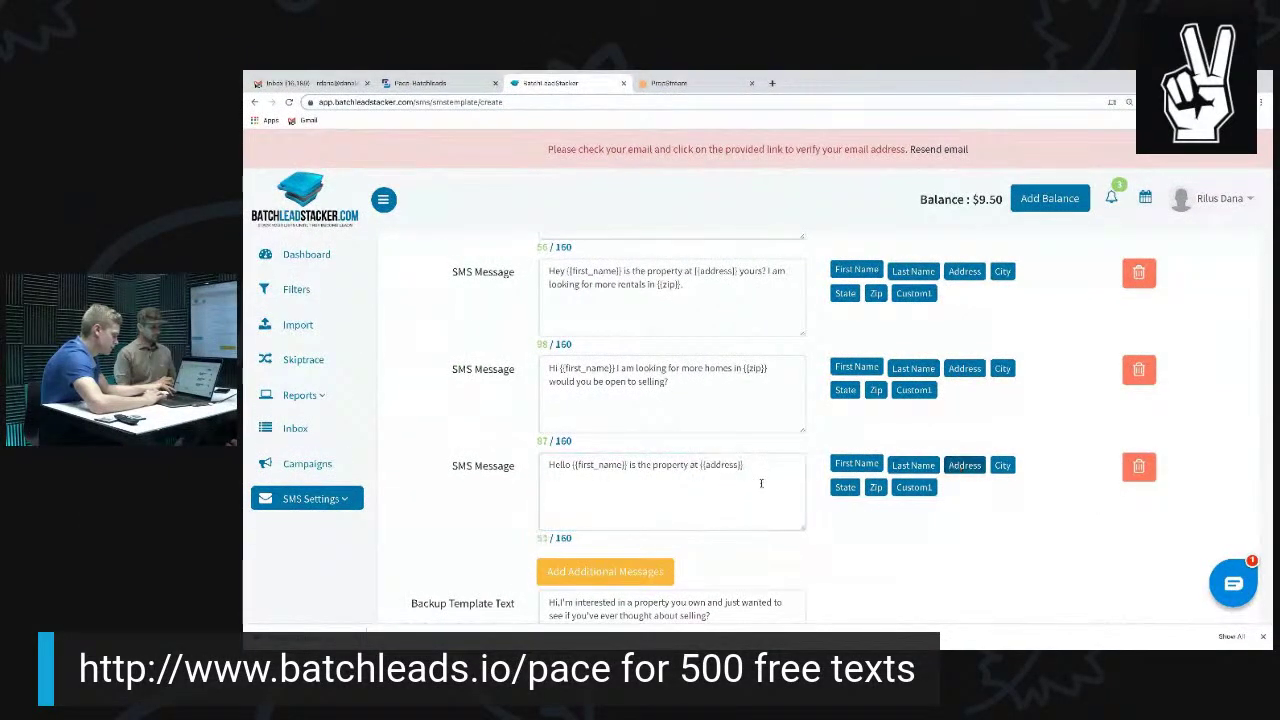
pyautogui.click(766, 464)
pyautogui.write('yours?')
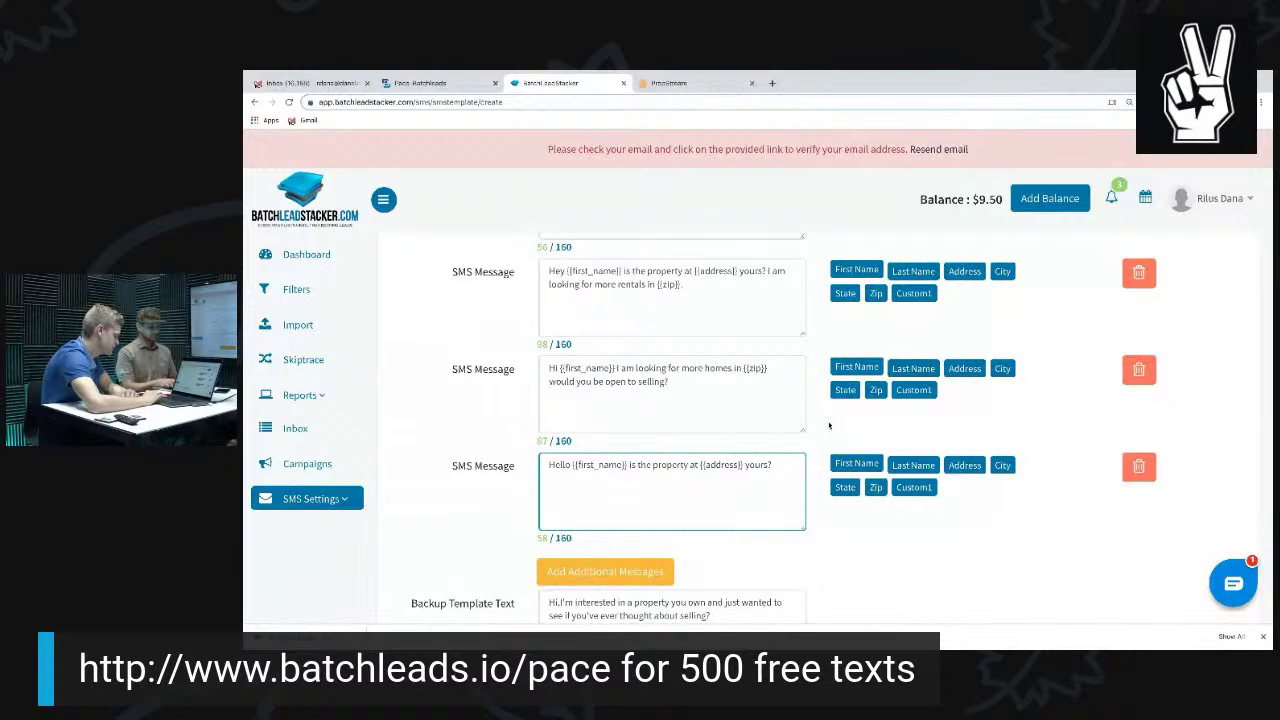
# - Add a fifth message reading 'Hello {{first_name}} is the property at'
pyautogui.click(605, 571)
pyautogui.scroll(-1, 607, 576)
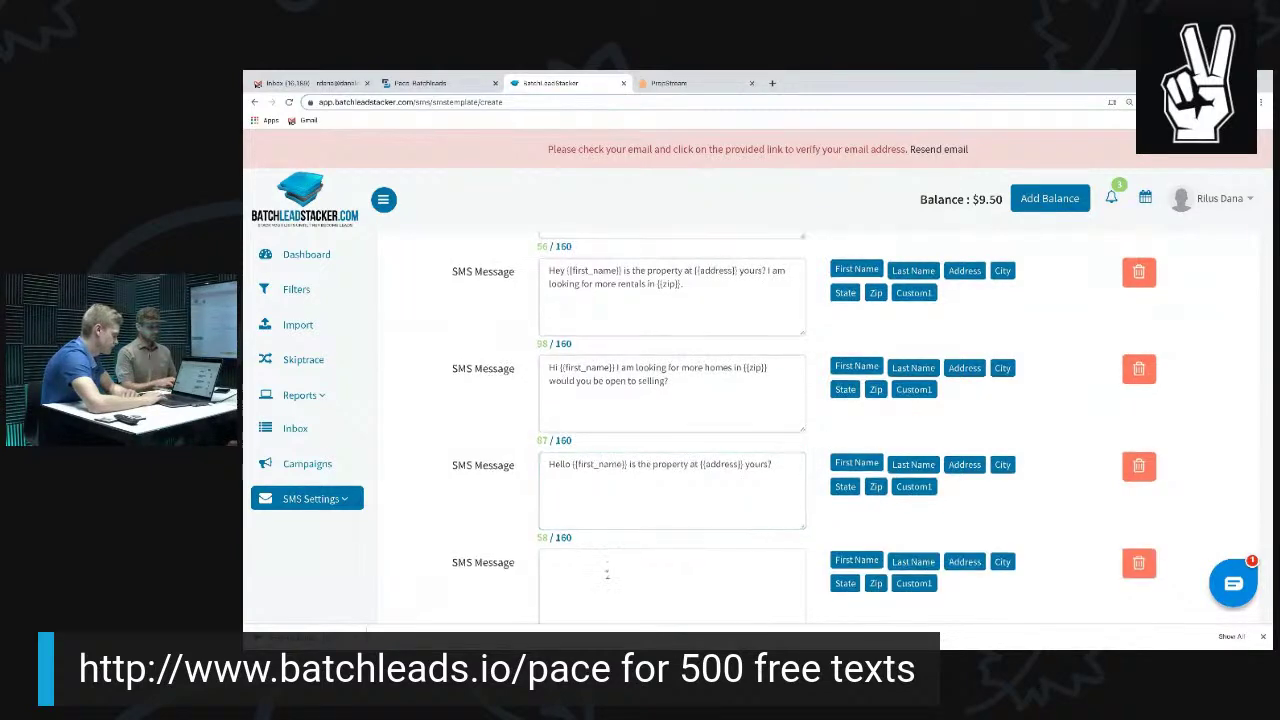
pyautogui.click(606, 545)
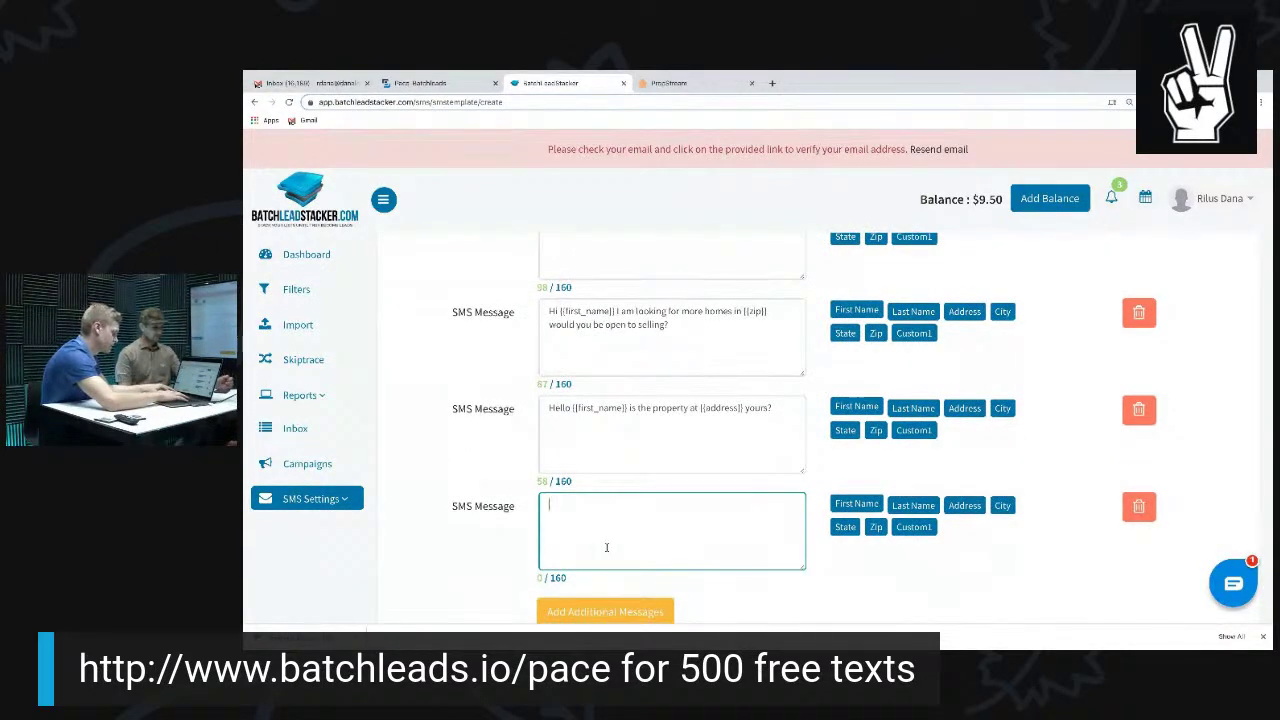
pyautogui.write('H')
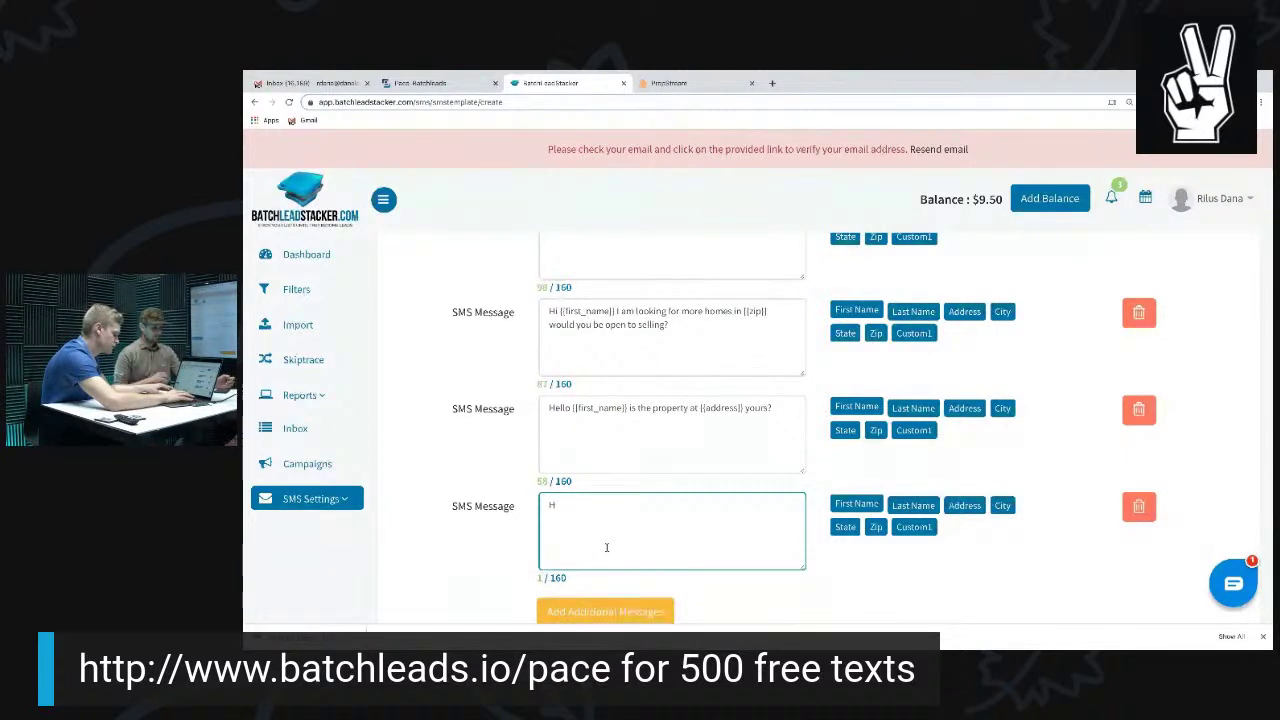
pyautogui.write('ello')
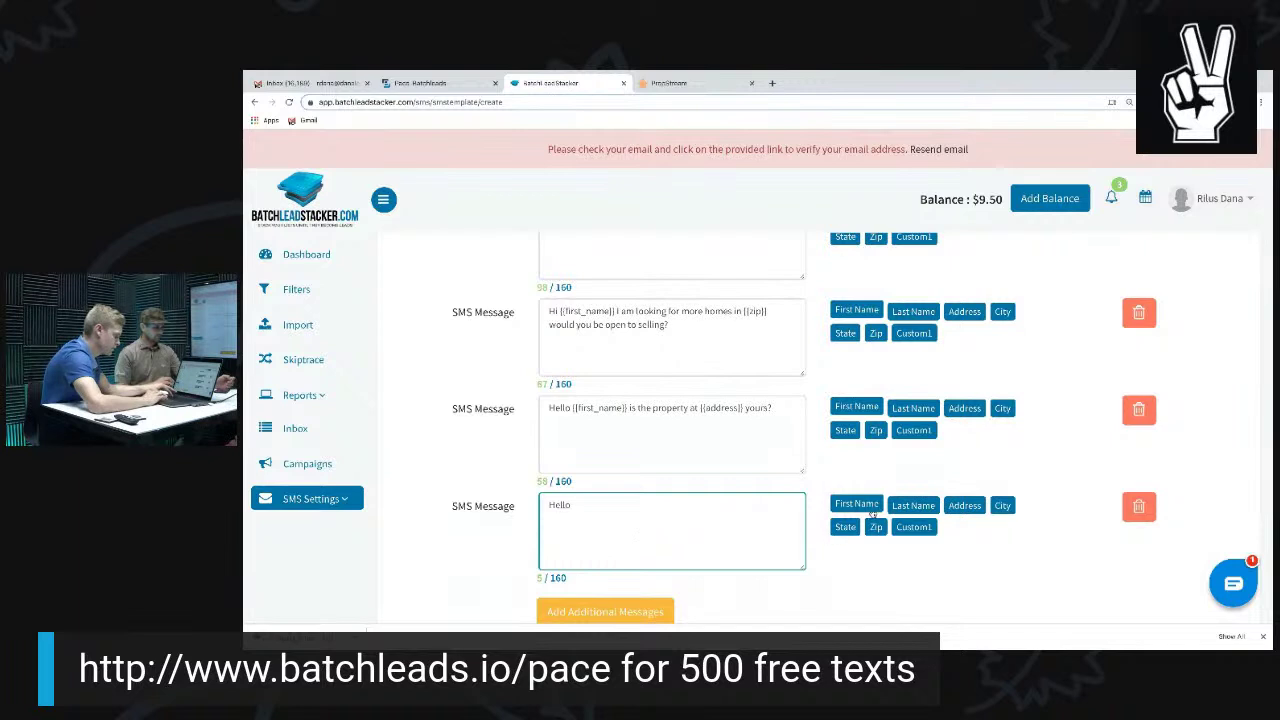
pyautogui.click(858, 505)
pyautogui.click(723, 506)
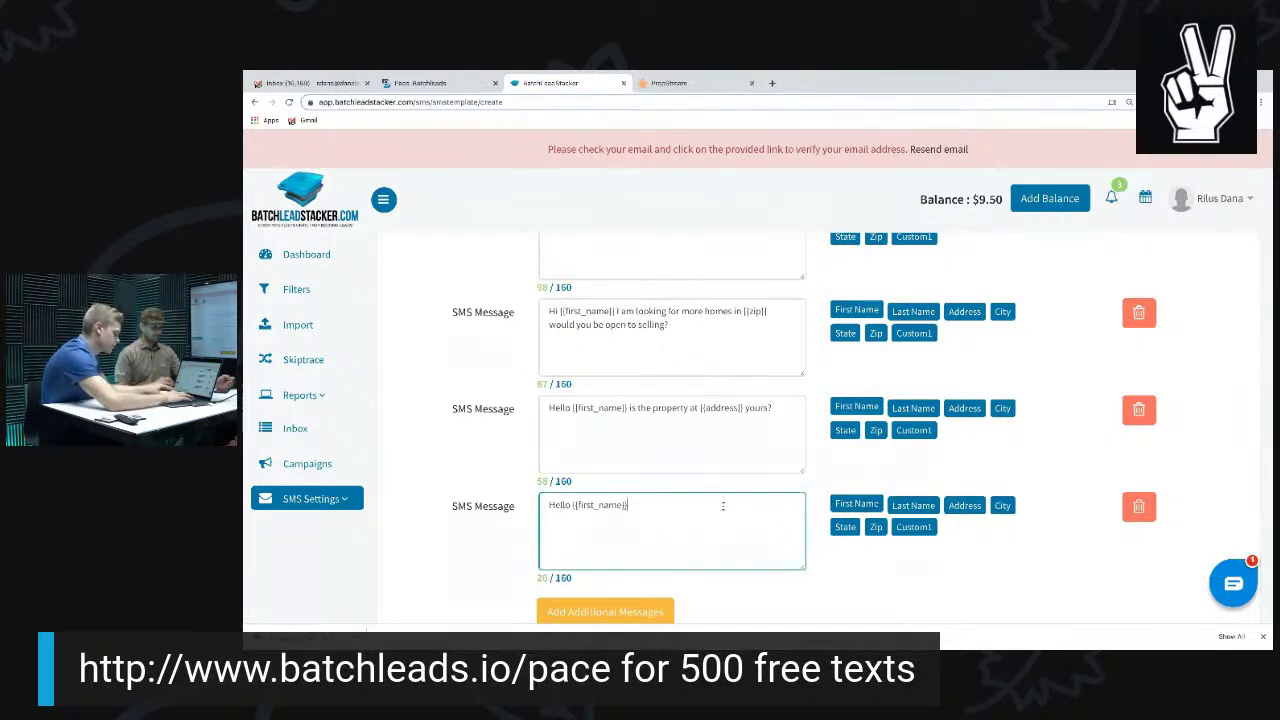
pyautogui.write('is the proper')
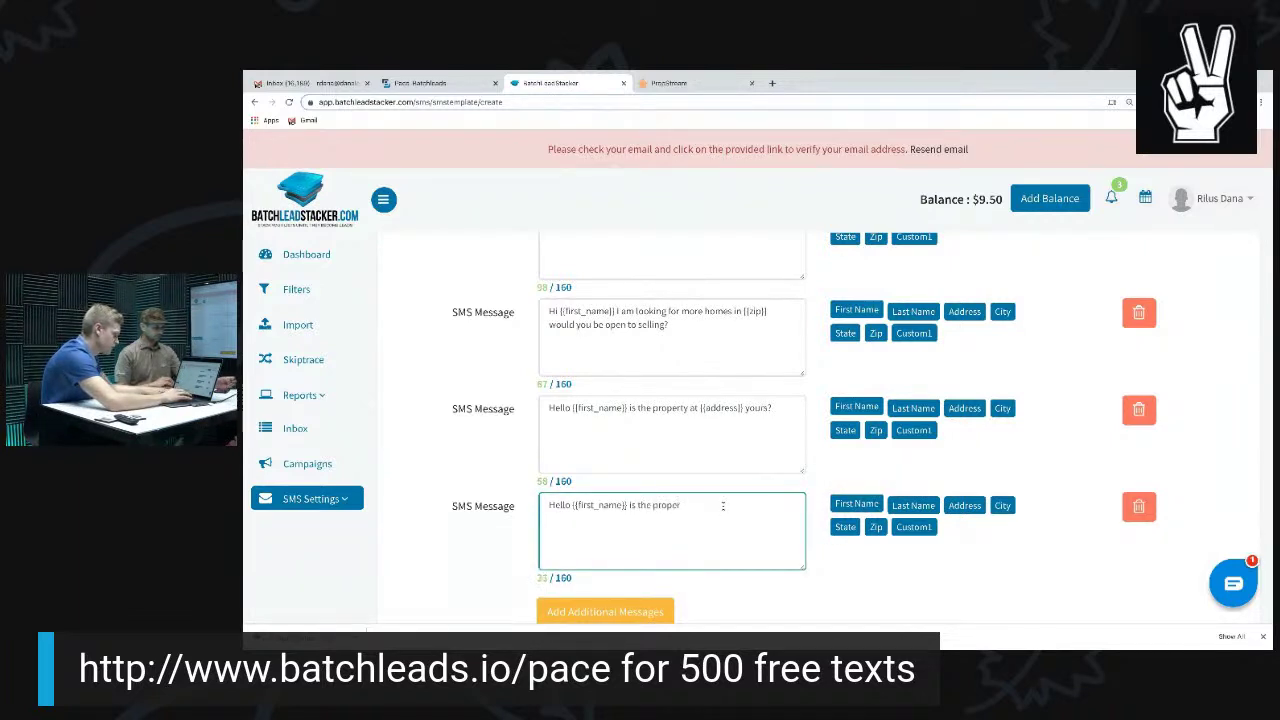
pyautogui.write('ty st')
pyautogui.press('BackSpace')
pyautogui.press('BackSpace')
pyautogui.write('at')
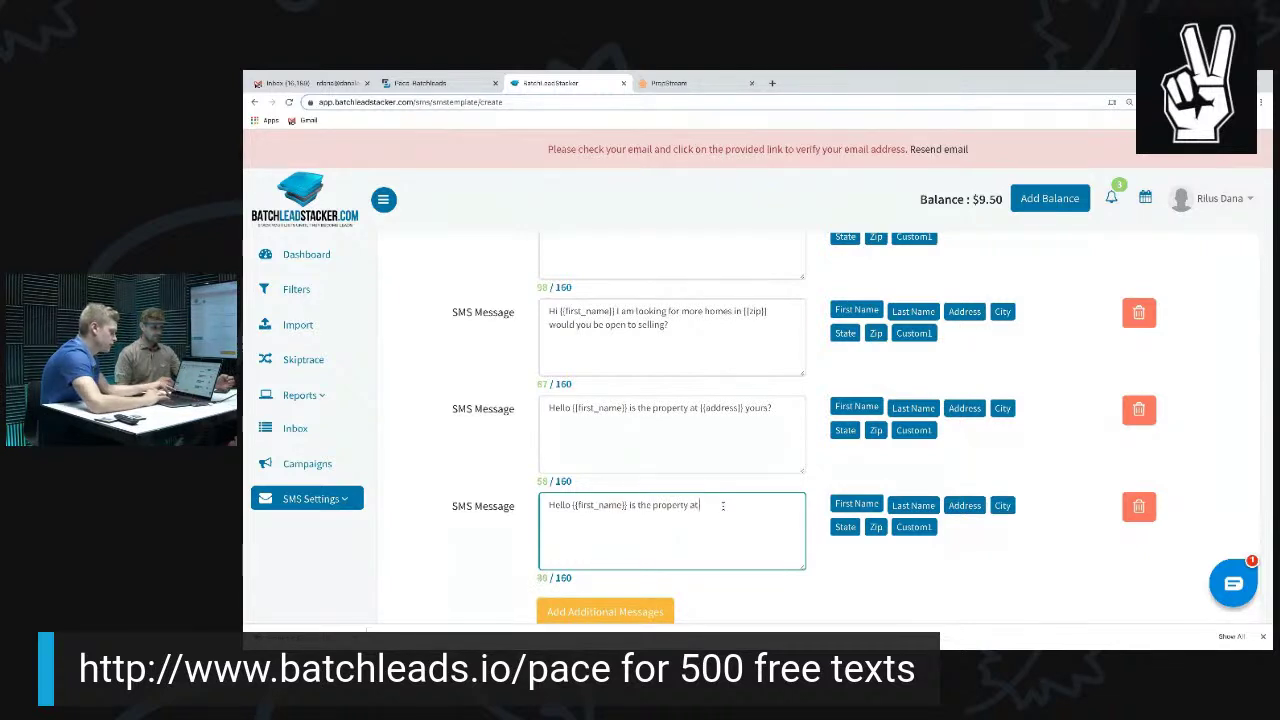
# - Insert {{address}} and continue with 'yours? I am looking for more potential student ren'
pyautogui.click(965, 505)
pyautogui.click(788, 503)
pyautogui.write('yours? I am lookiong')
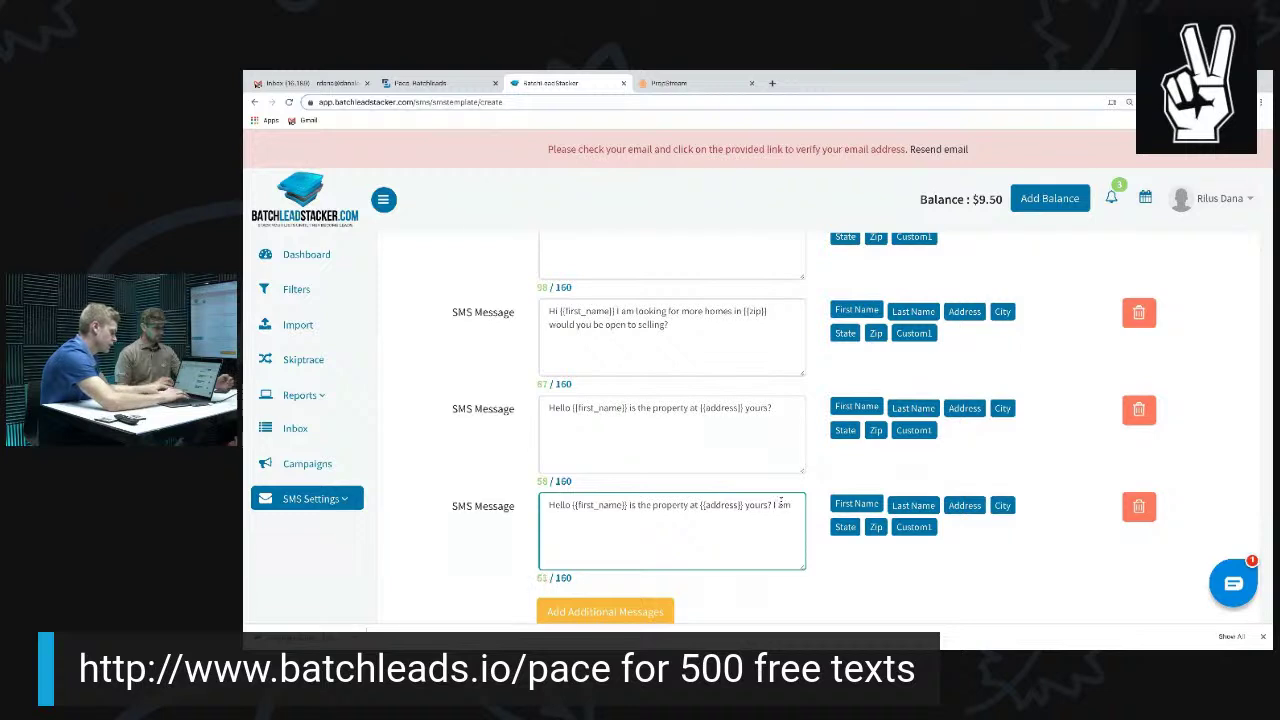
pyautogui.press('BackSpace')
pyautogui.press('BackSpace')
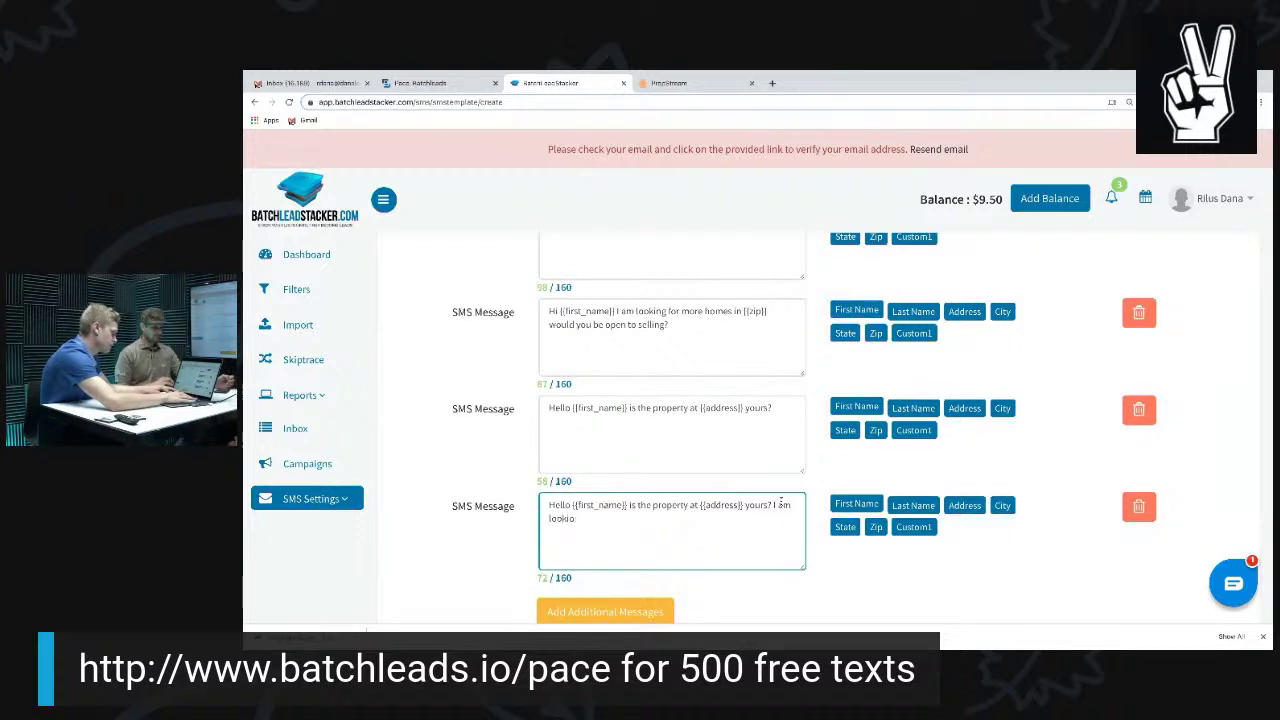
pyautogui.write('ng for')
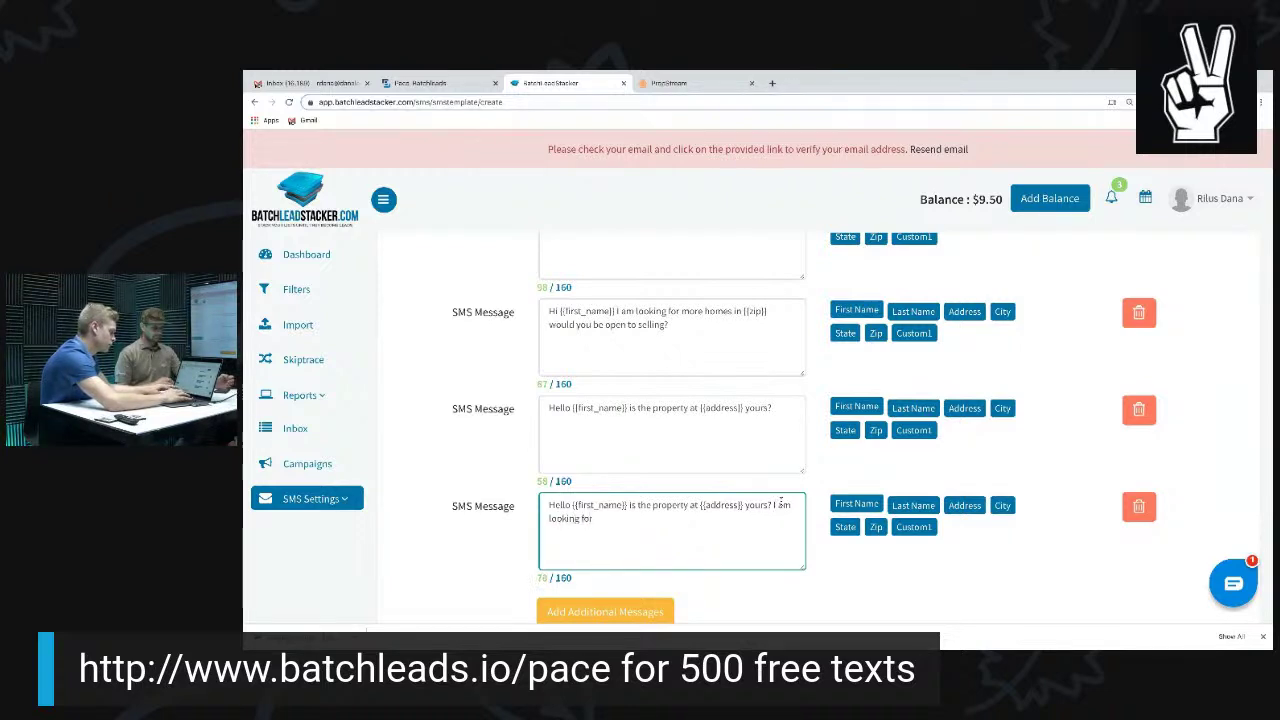
pyautogui.write(' more potential student rentals!')
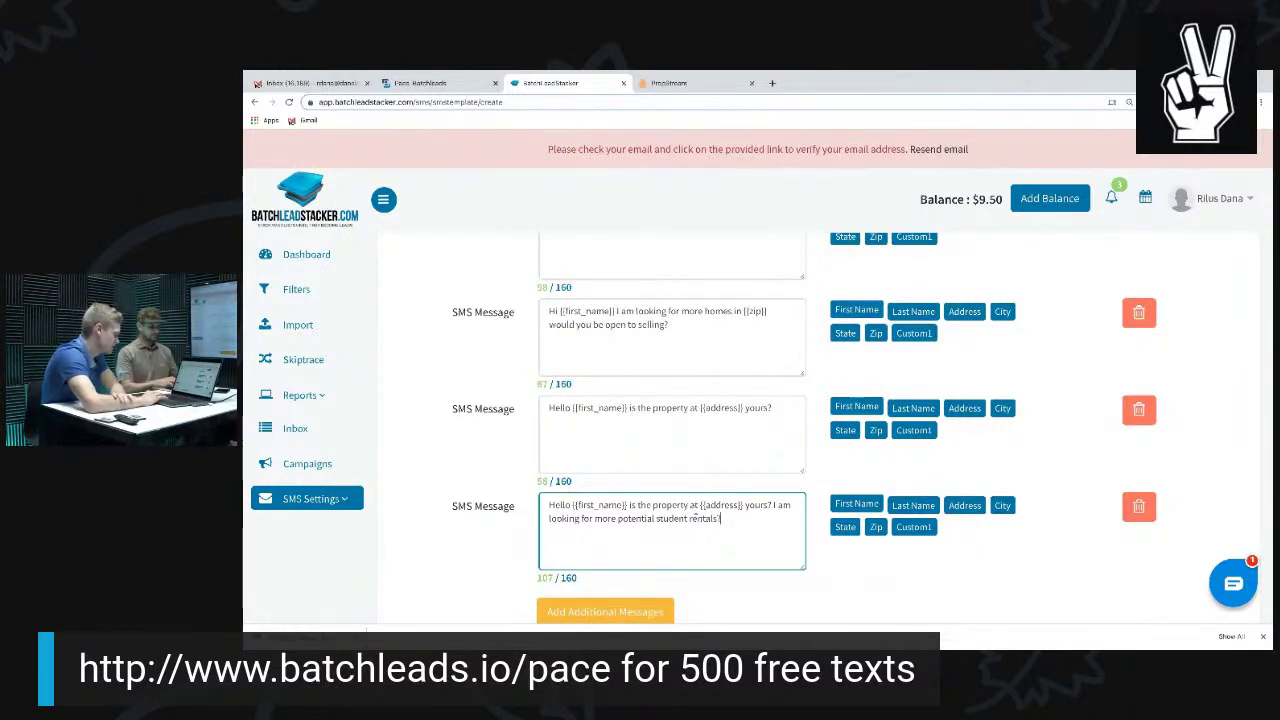
pyautogui.scroll(-1, 513, 497)
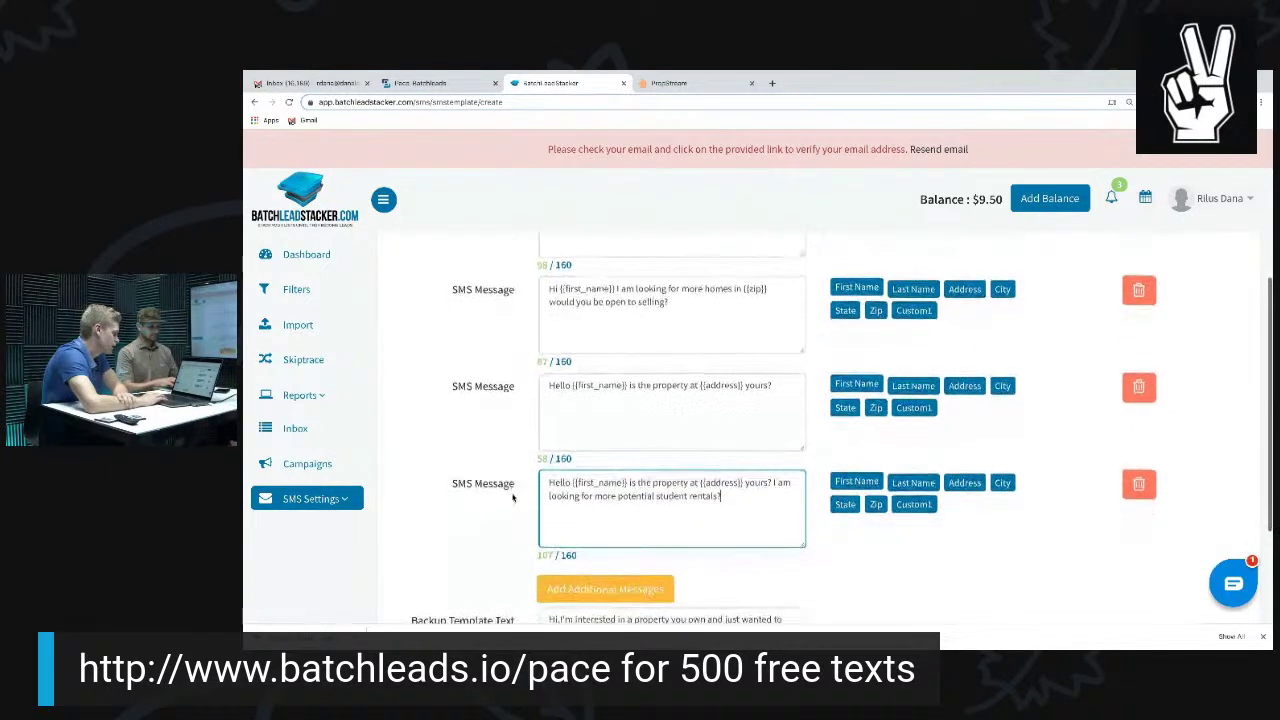
pyautogui.scroll(-1, 513, 497)
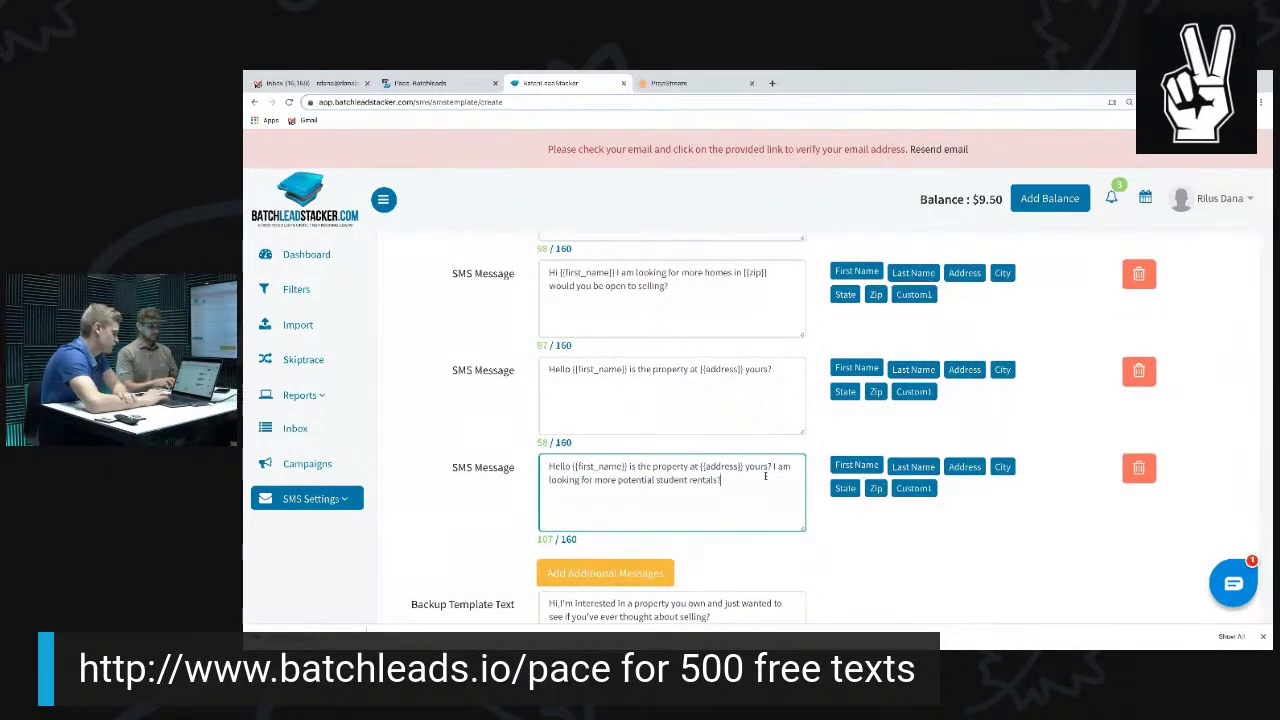
pyautogui.click(481, 509)
pyautogui.scroll(5, 481, 509)
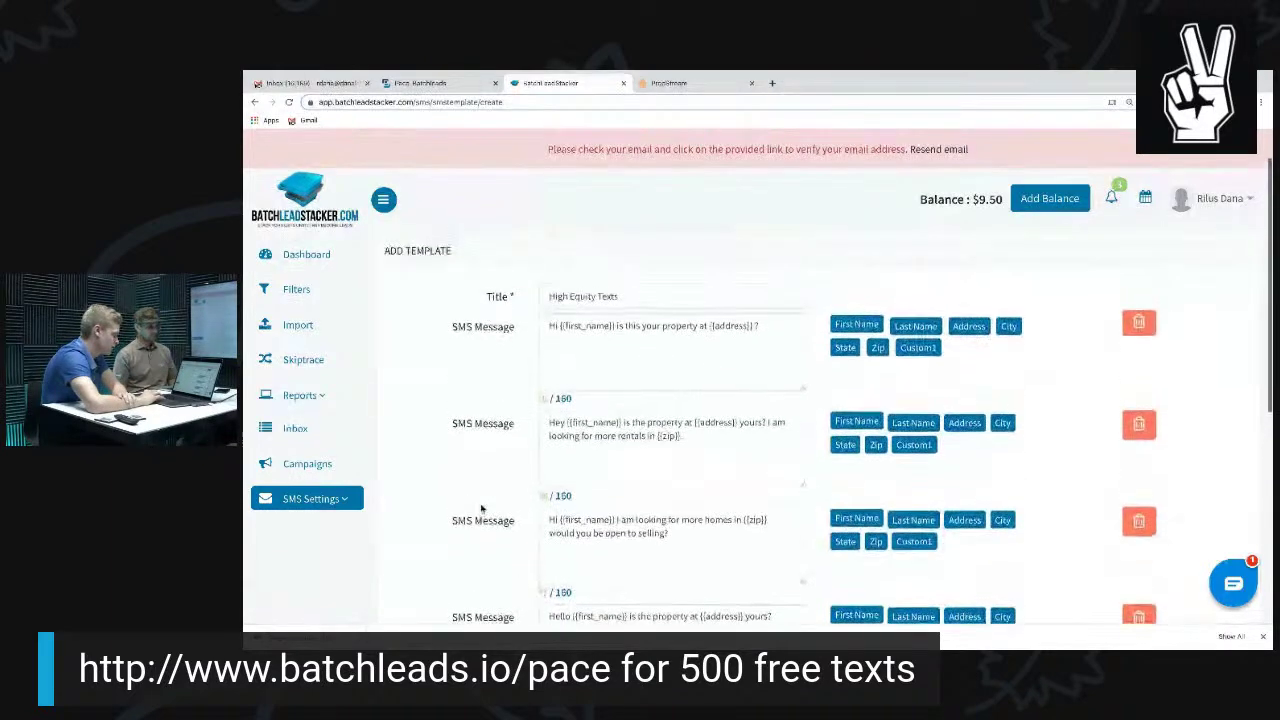
pyautogui.scroll(-1, 481, 509)
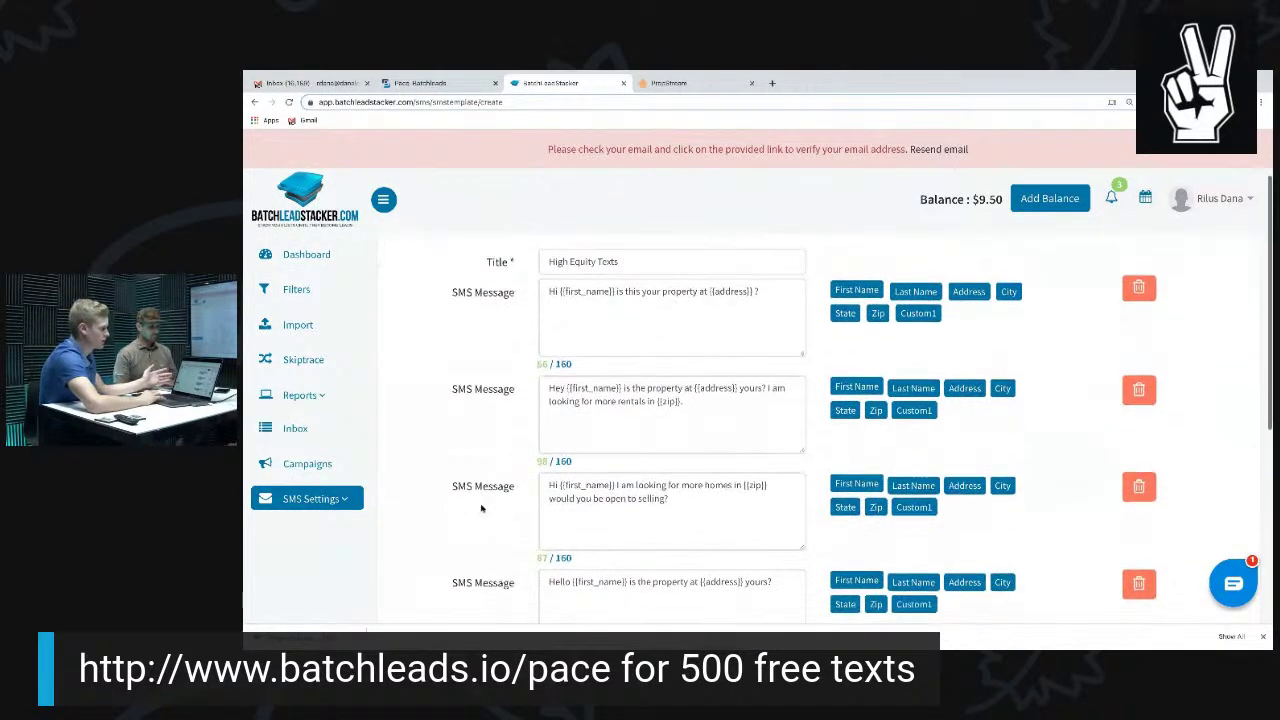
pyautogui.scroll(-1, 481, 509)
pyautogui.scroll(-4, 481, 509)
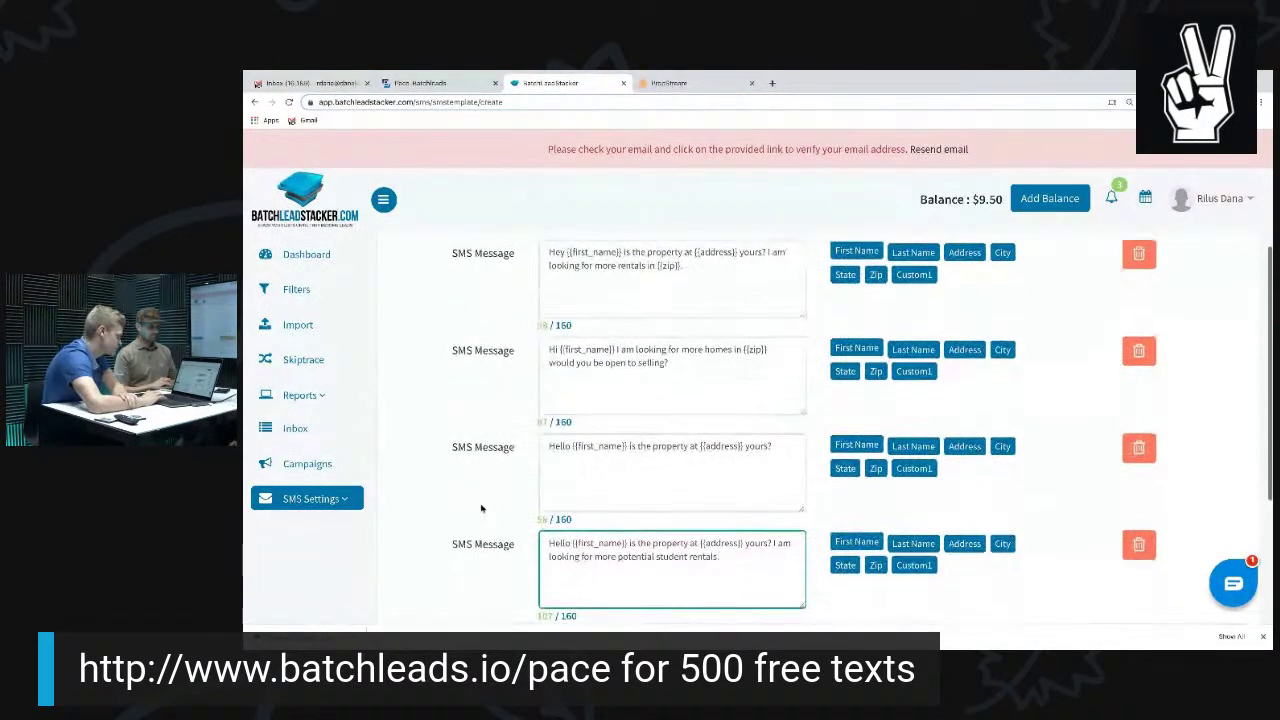
pyautogui.scroll(-5, 481, 509)
pyautogui.scroll(-3, 481, 509)
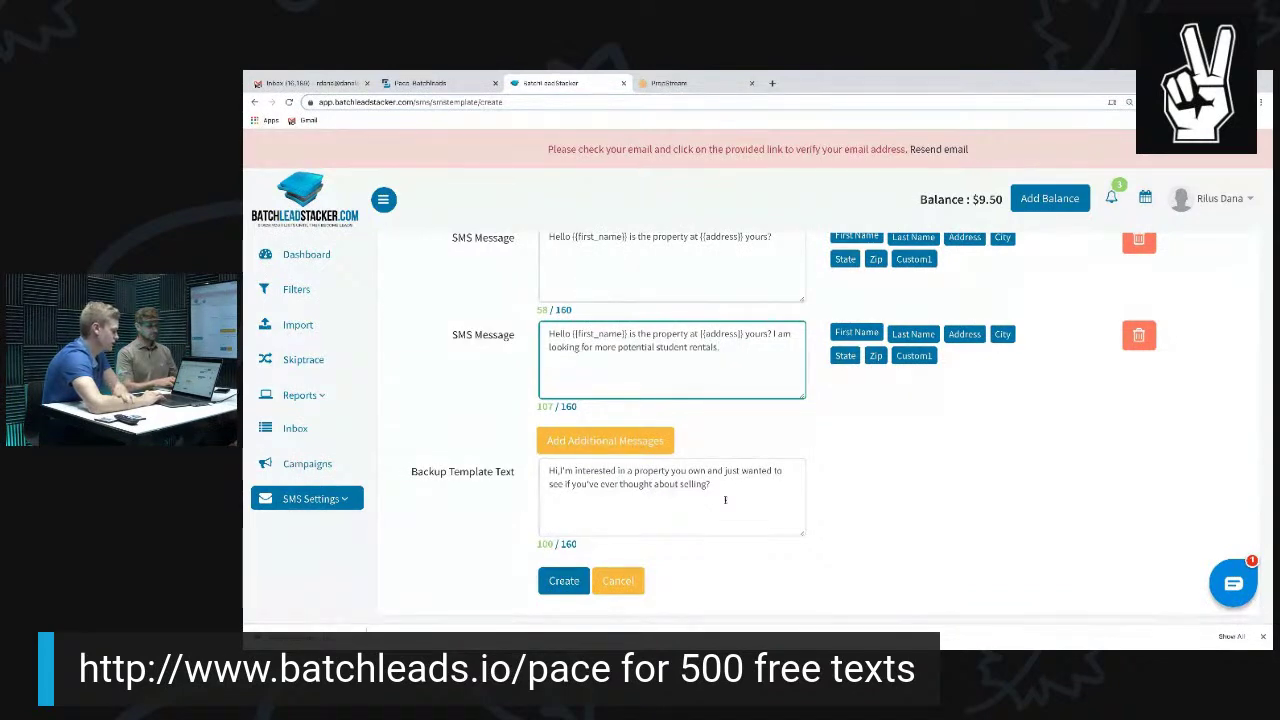
pyautogui.scroll(1, 458, 478)
pyautogui.scroll(-2, 458, 478)
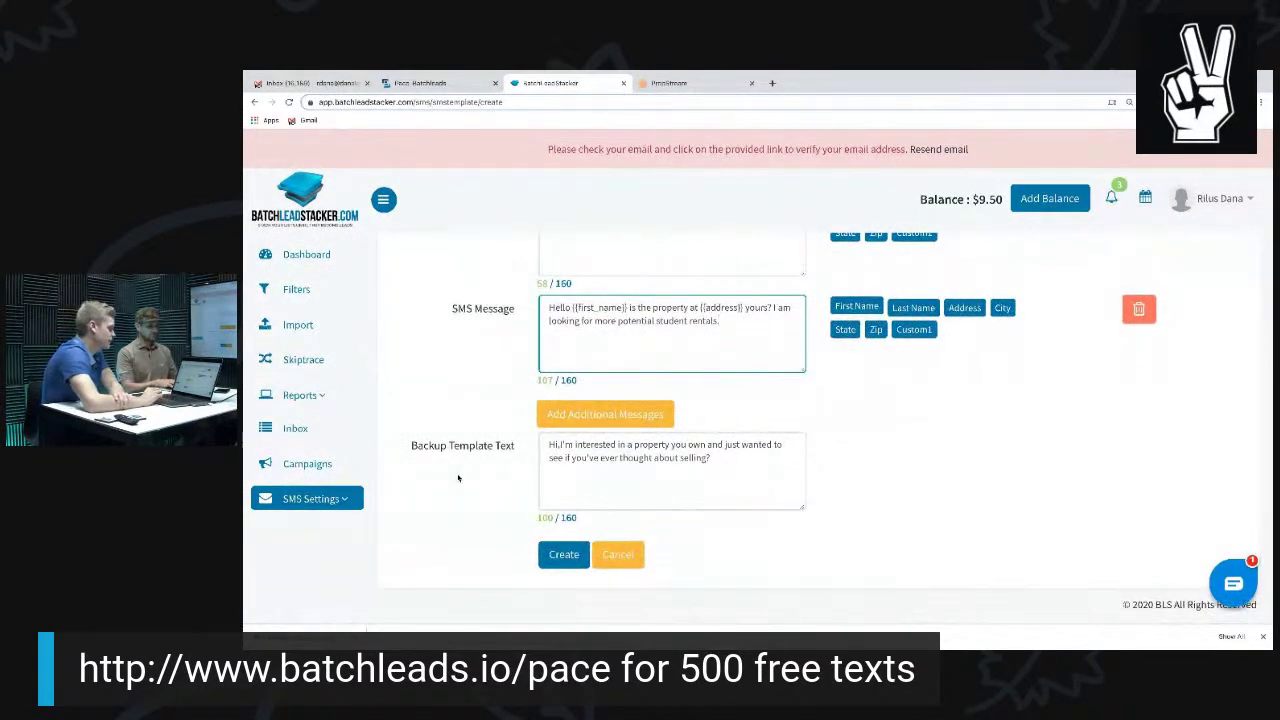
pyautogui.scroll(1, 497, 483)
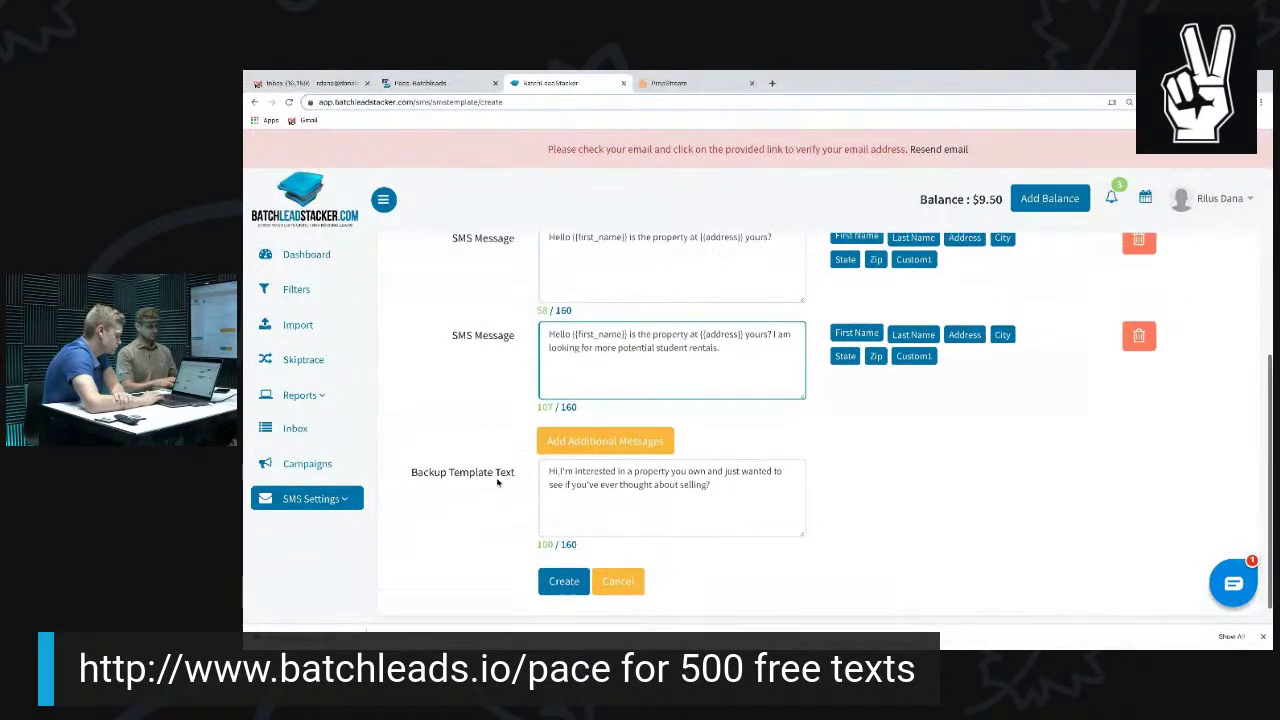
# - Create the template and review the similarity warnings and ten-message minimum notice
pyautogui.click(563, 581)
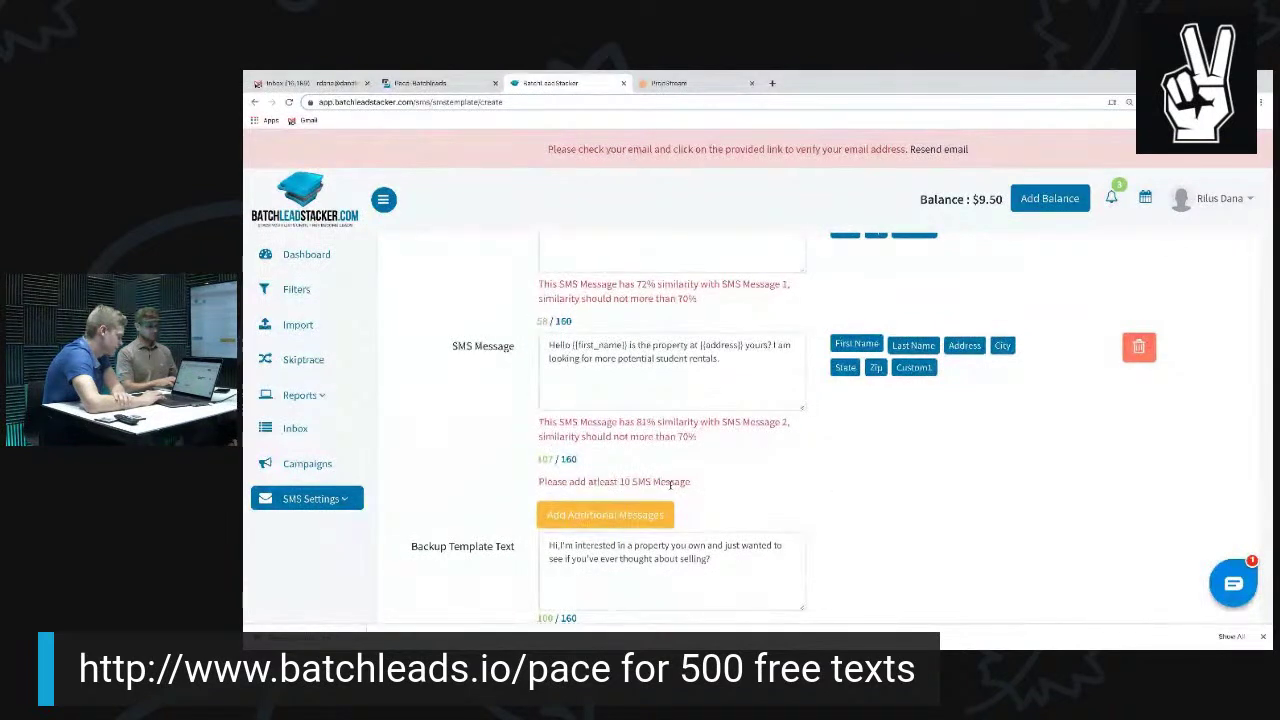
pyautogui.scroll(-1, 740, 475)
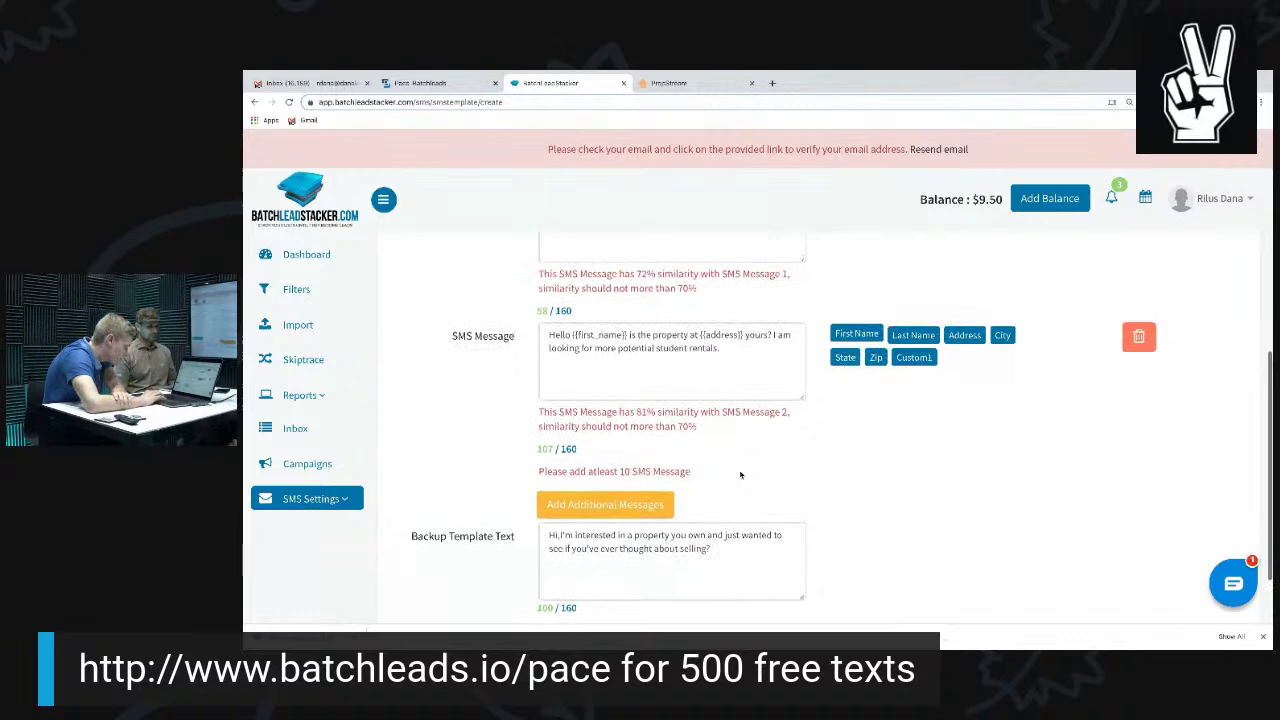
pyautogui.scroll(3, 740, 475)
pyautogui.scroll(3, 740, 470)
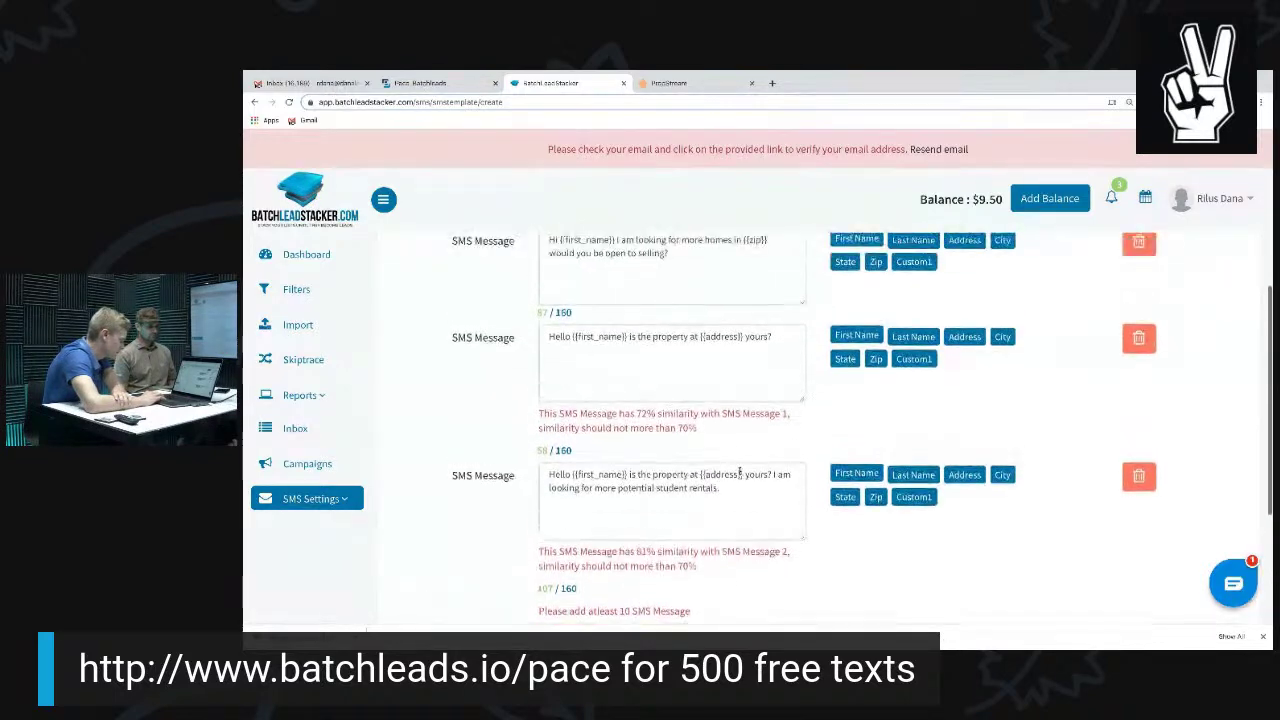
# - Start revising the 72%-similar fourth SMS message with the page zoomed in
pyautogui.scroll(-2, 740, 470)
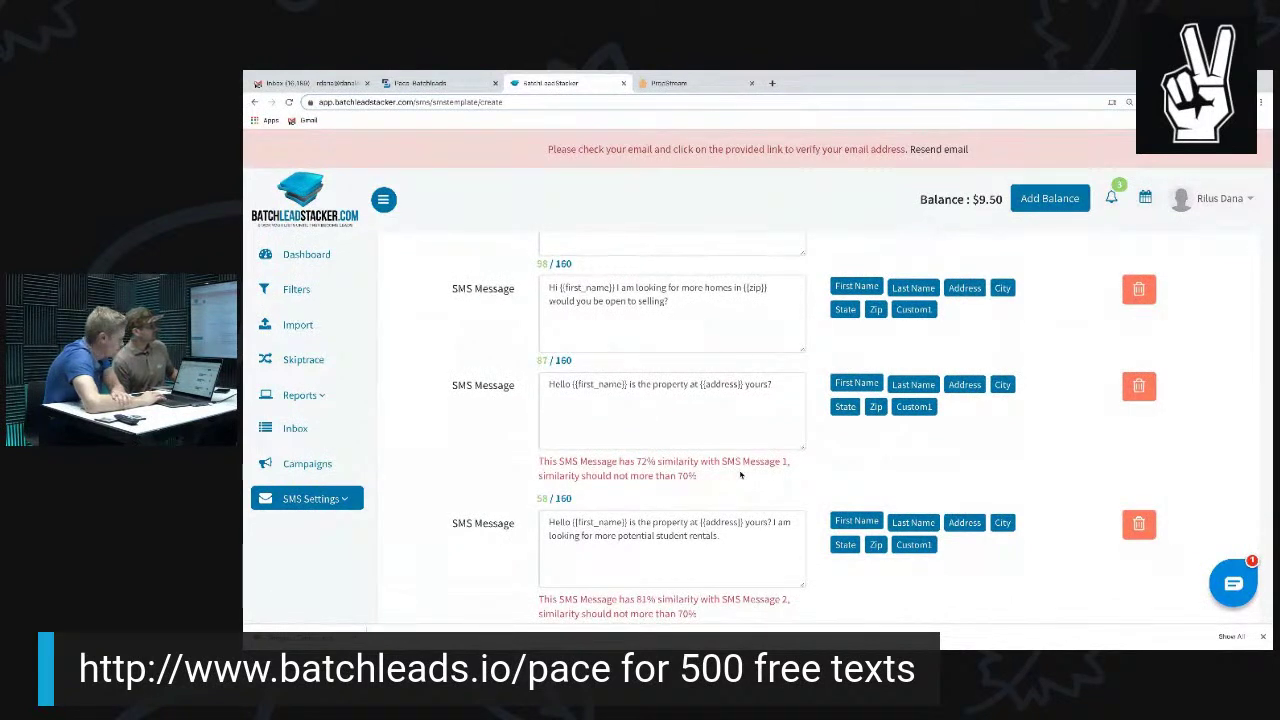
pyautogui.click(786, 390)
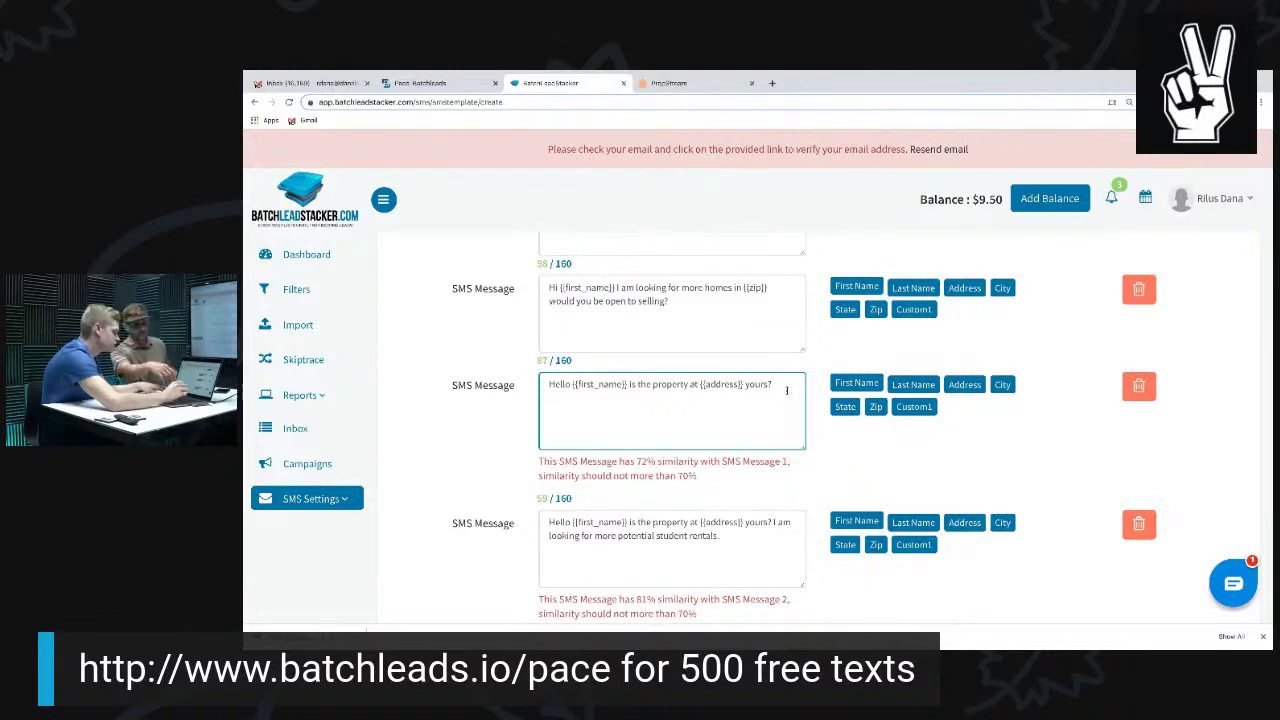
pyautogui.hotkey('ctrl', '+')
pyautogui.hotkey('ctrl', '+')
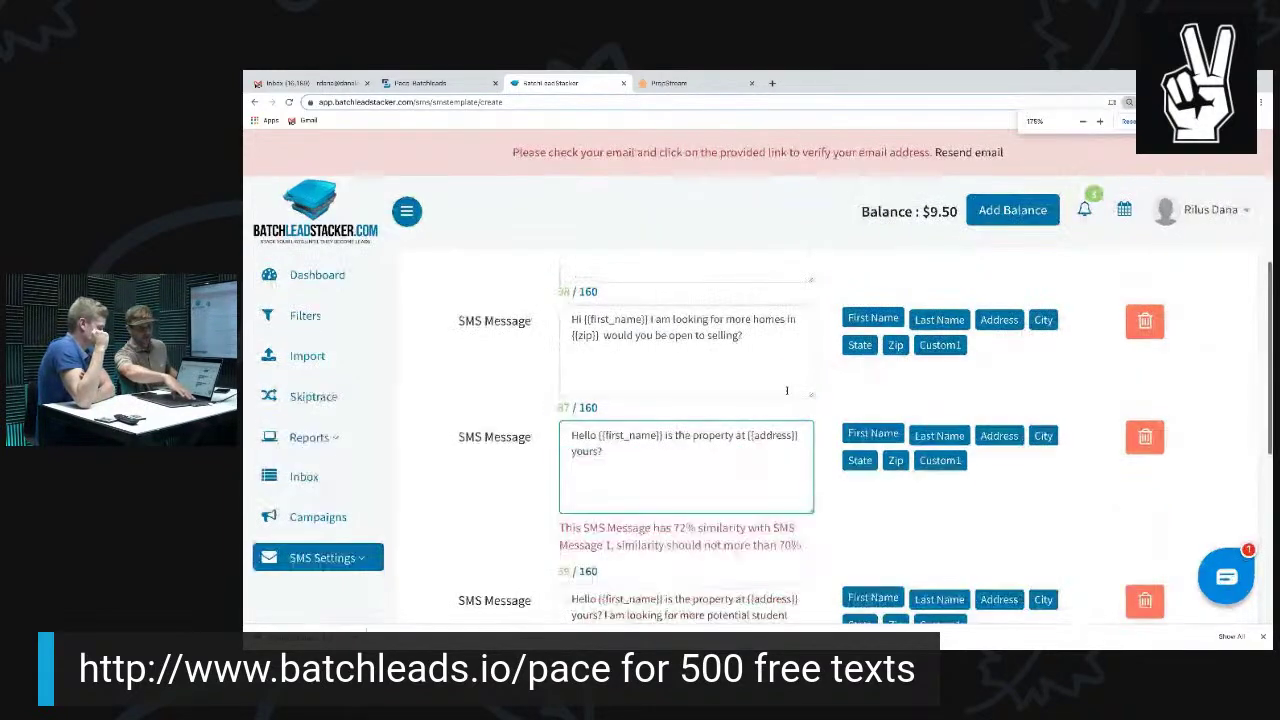
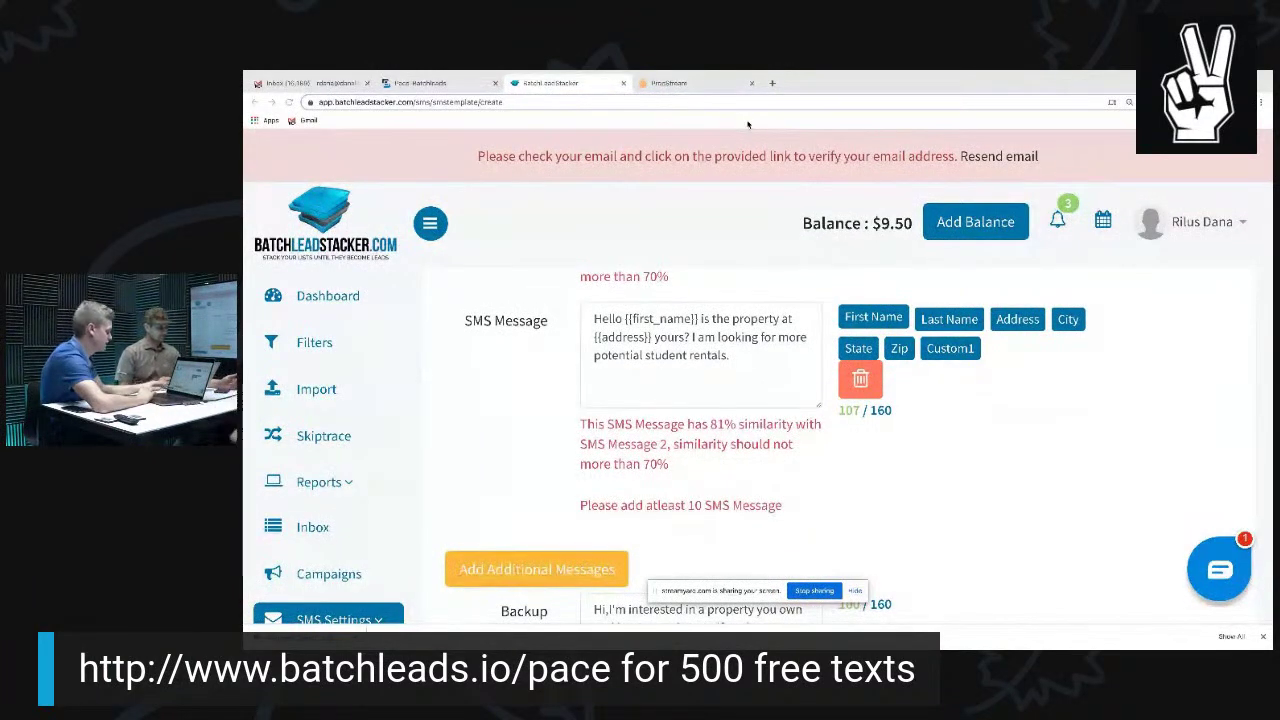
# - Extend the short {{address}} ownership message so it ends 'I am looking for a home in the area.'
pyautogui.scroll(3, 549, 382)
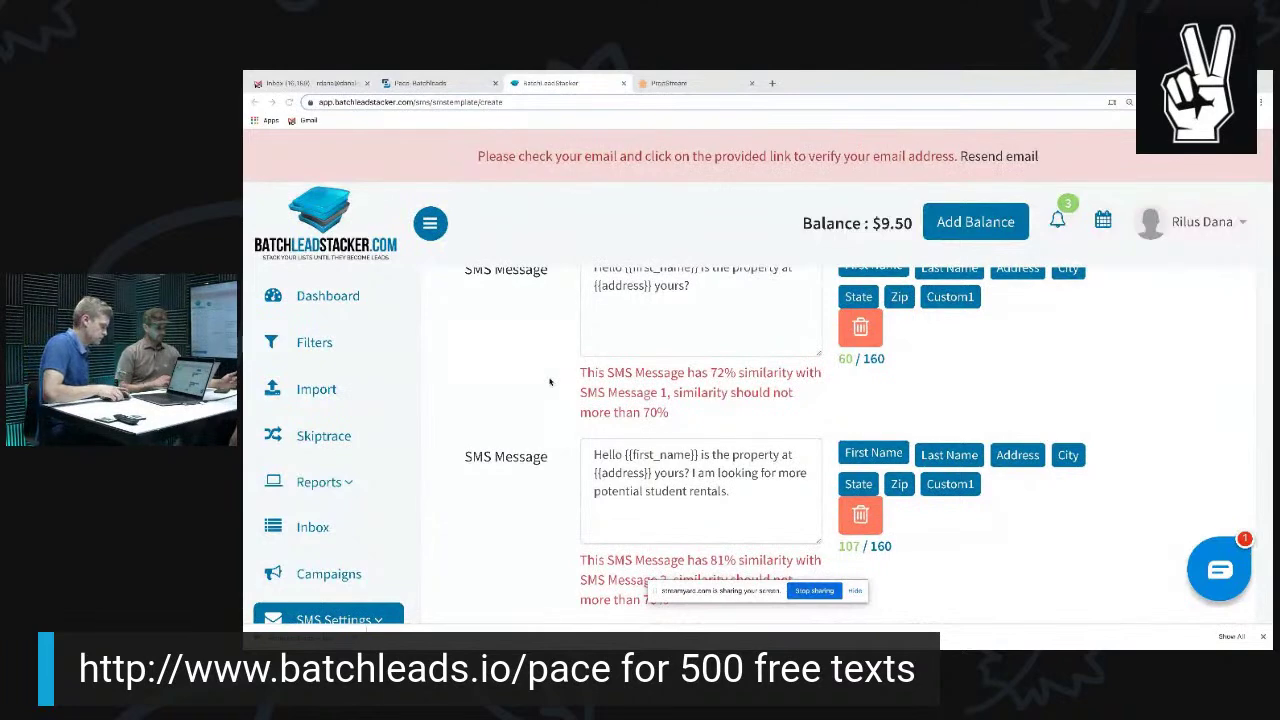
pyautogui.scroll(2, 549, 382)
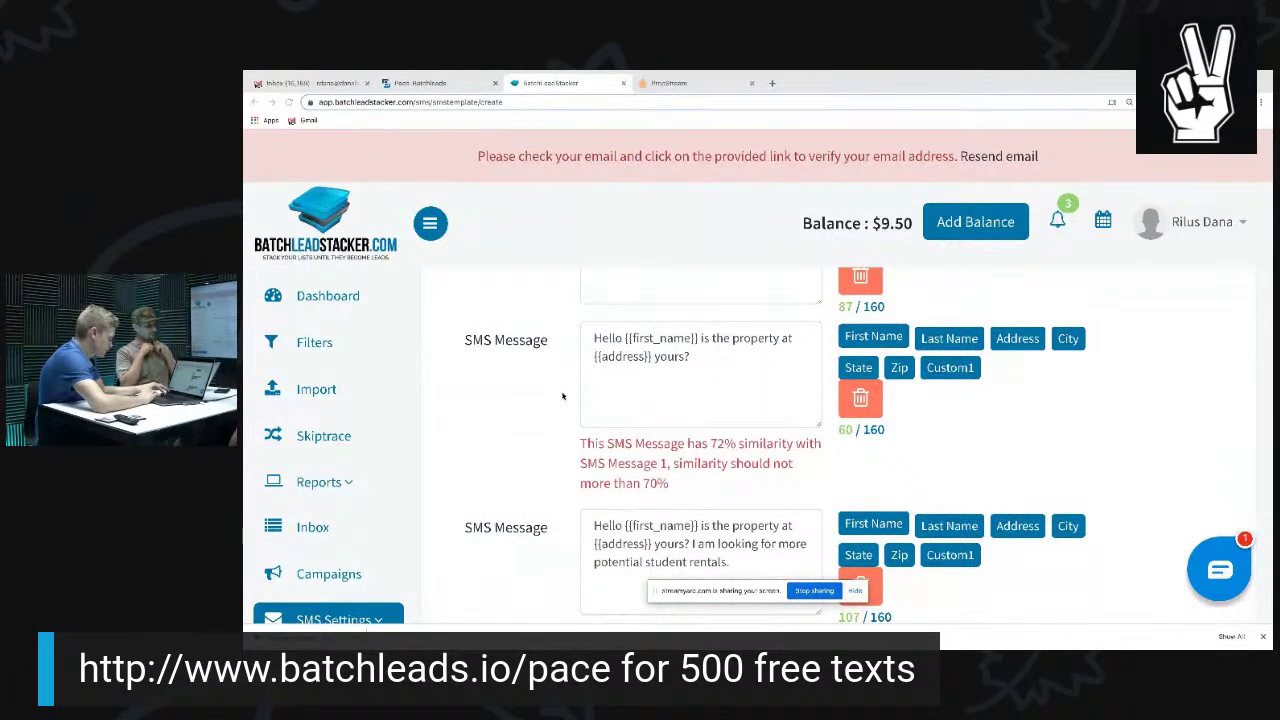
pyautogui.scroll(2, 570, 396)
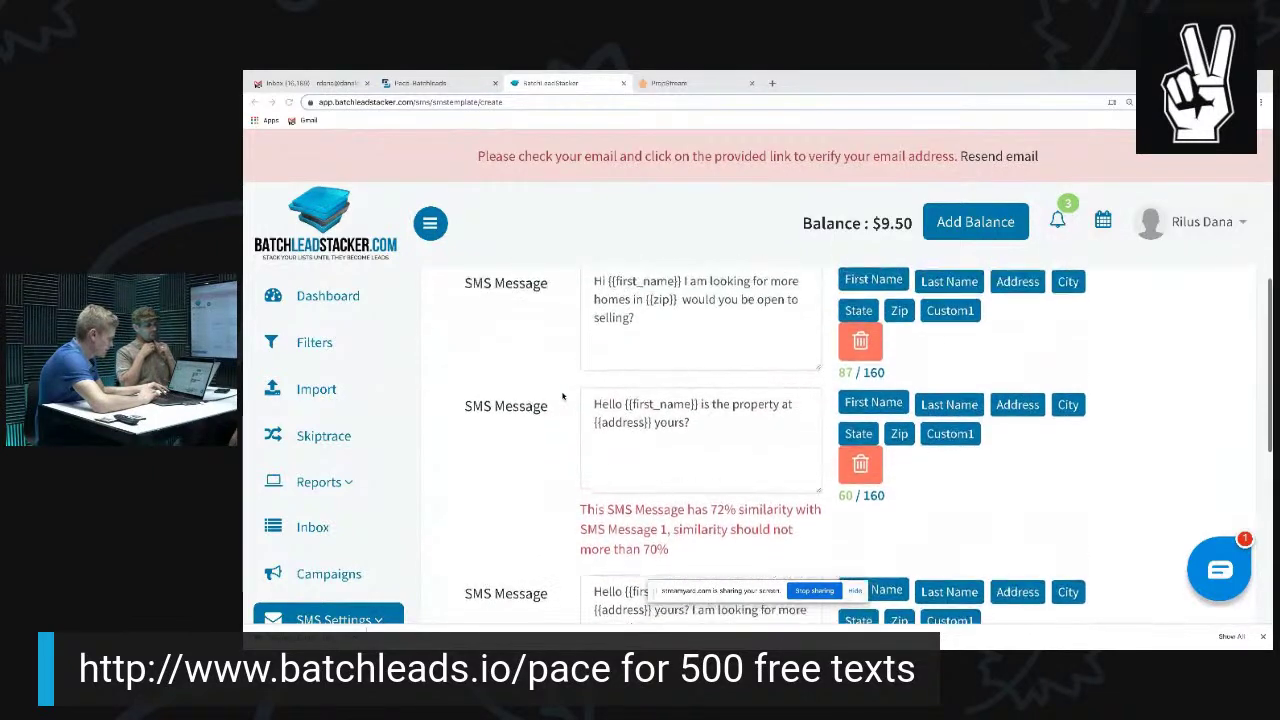
pyautogui.scroll(-1, 600, 400)
pyautogui.click(695, 407)
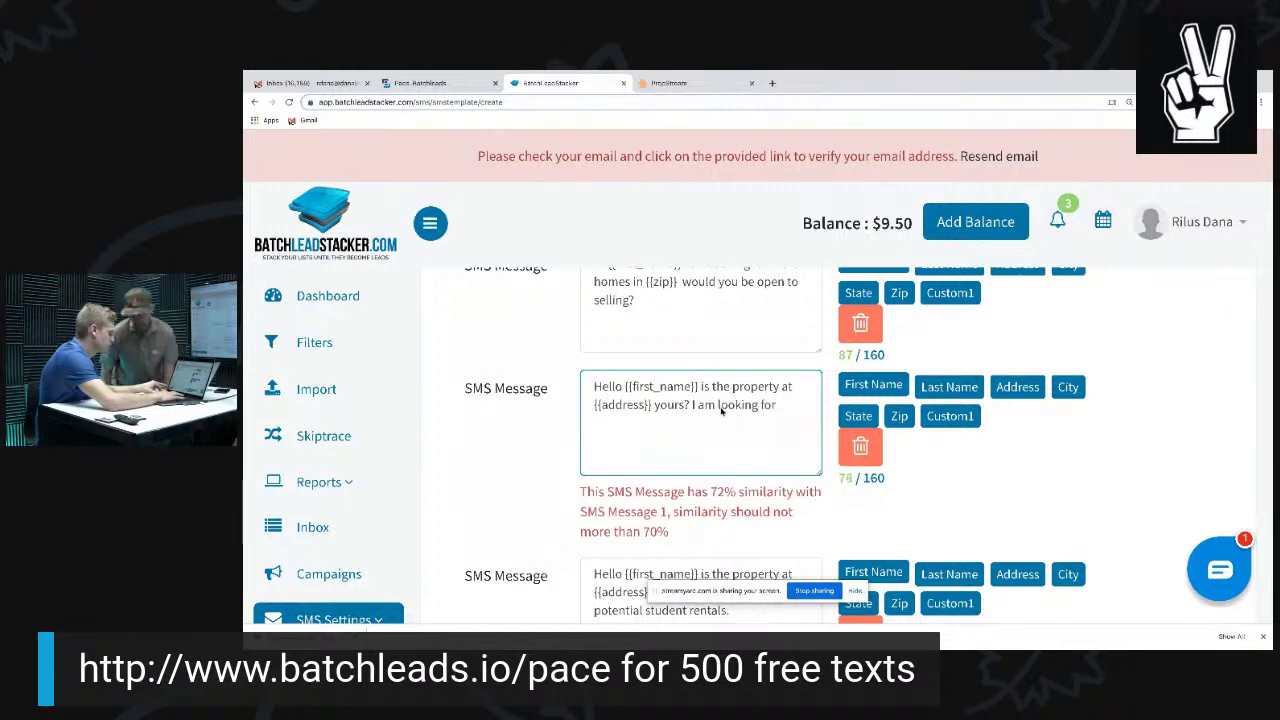
pyautogui.write('ome in the area.')
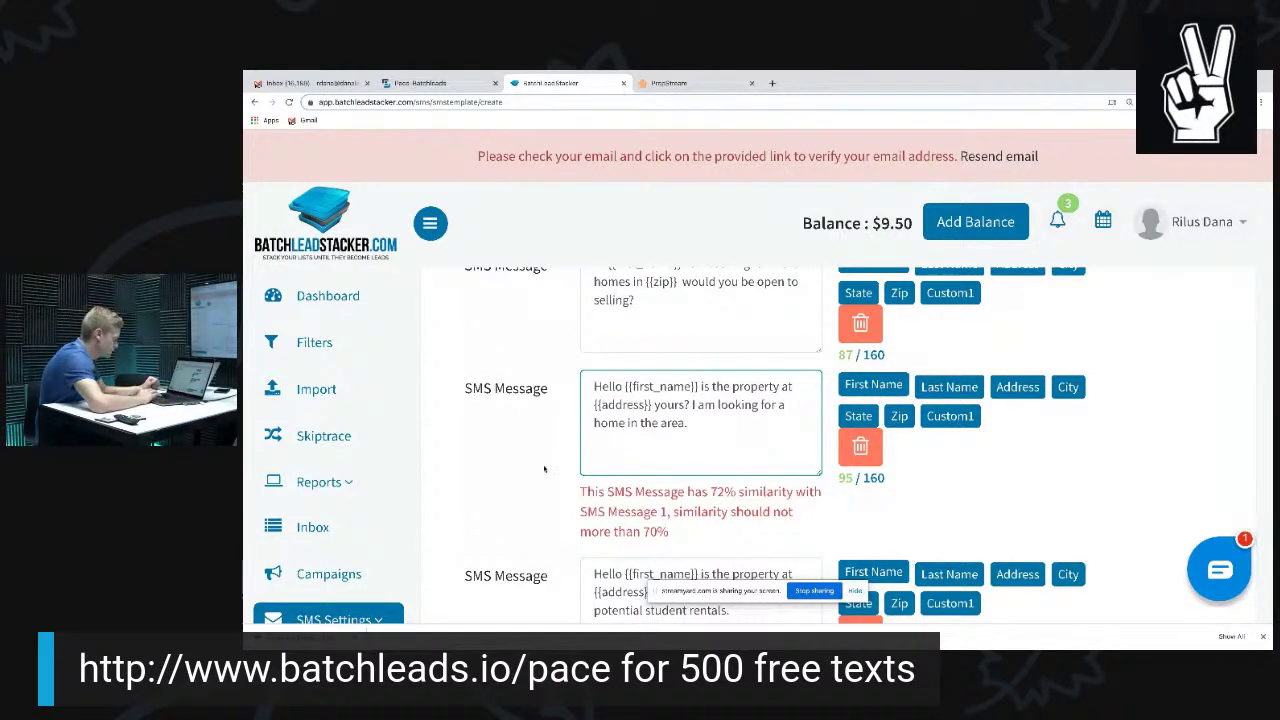
pyautogui.scroll(1, 525, 461)
pyautogui.scroll(3, 525, 461)
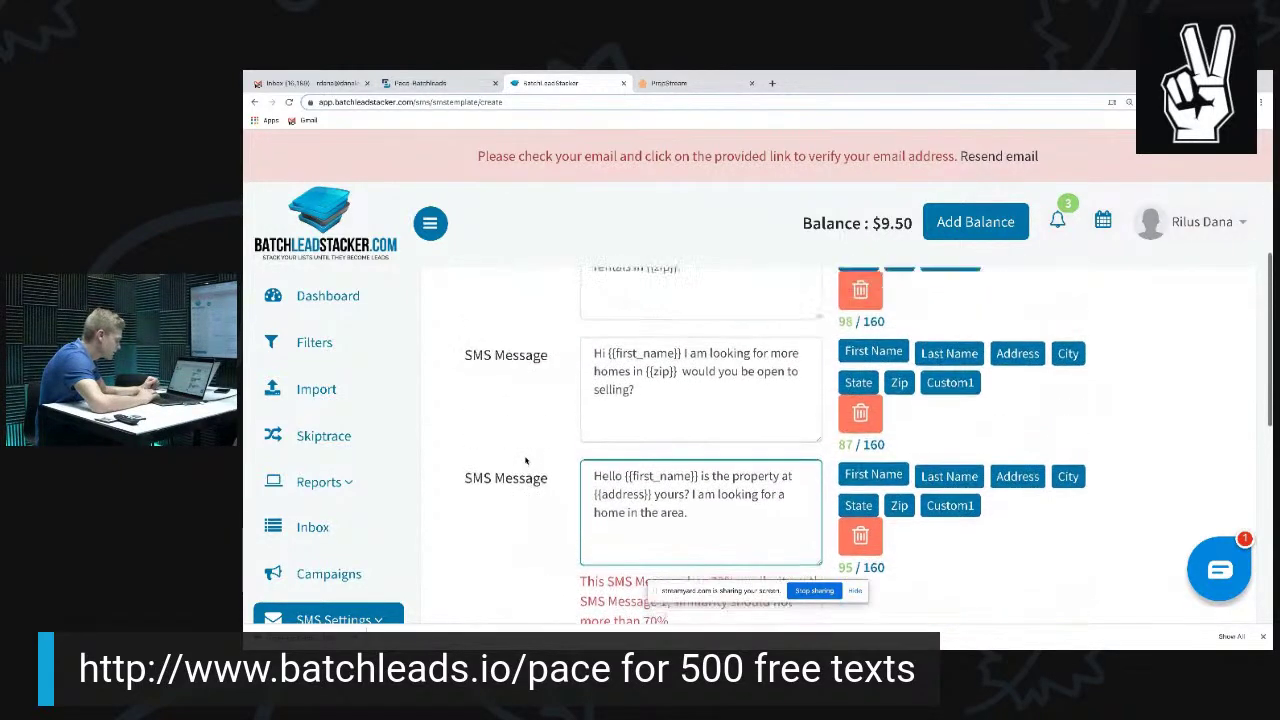
pyautogui.scroll(-1, 525, 461)
pyautogui.scroll(-5, 525, 461)
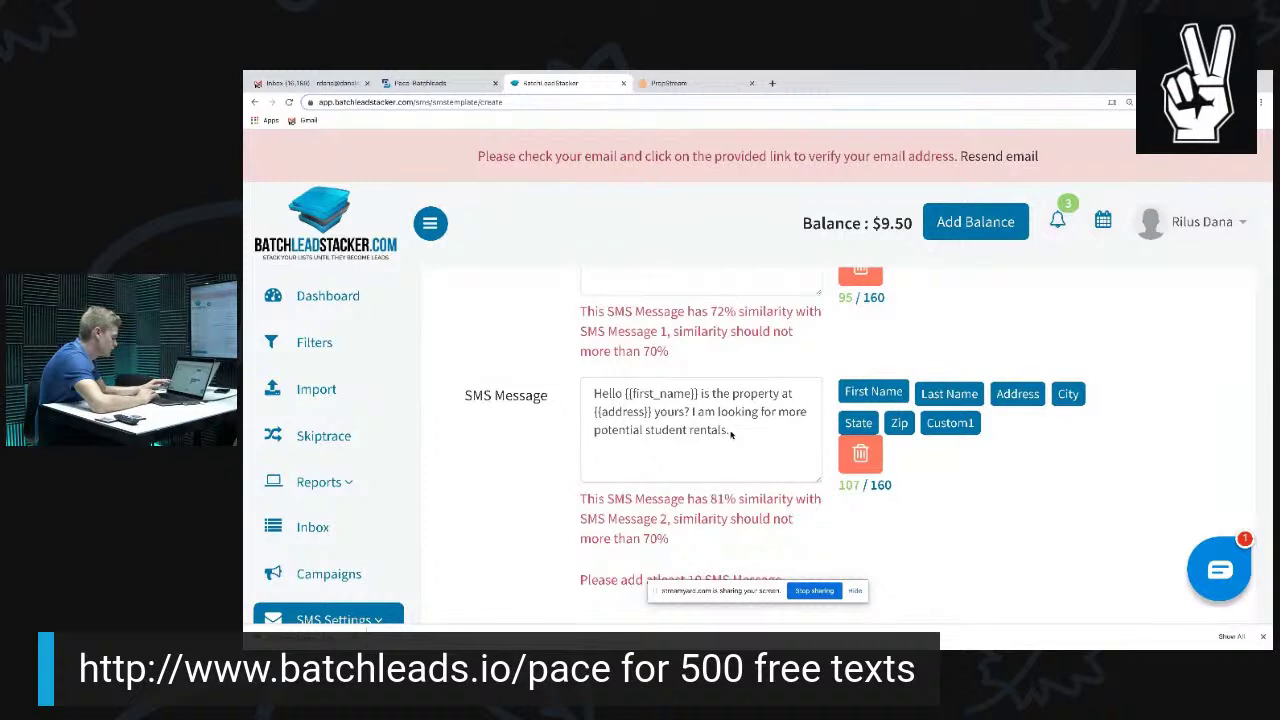
pyautogui.scroll(-2, 553, 474)
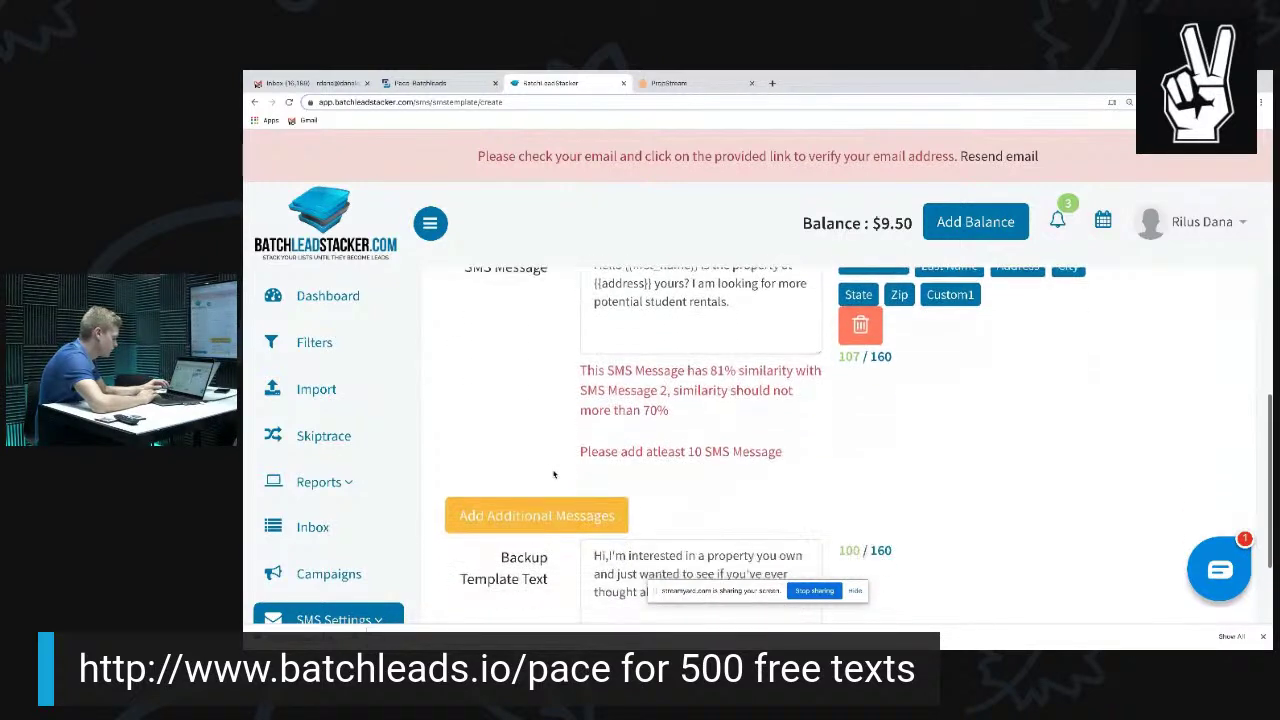
pyautogui.scroll(4, 553, 413)
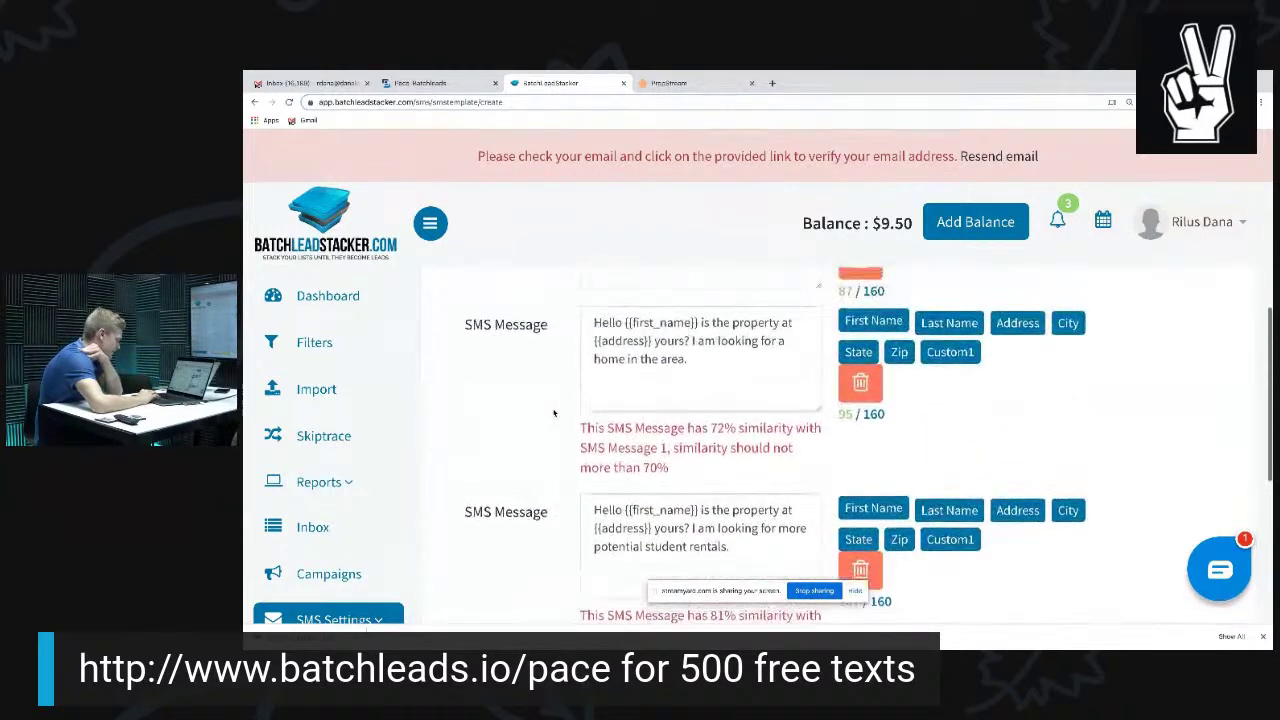
pyautogui.scroll(-3, 553, 413)
pyautogui.scroll(-3, 553, 413)
# - Append an empty 0/160 SMS message slot below the student-rentals message
pyautogui.click(537, 436)
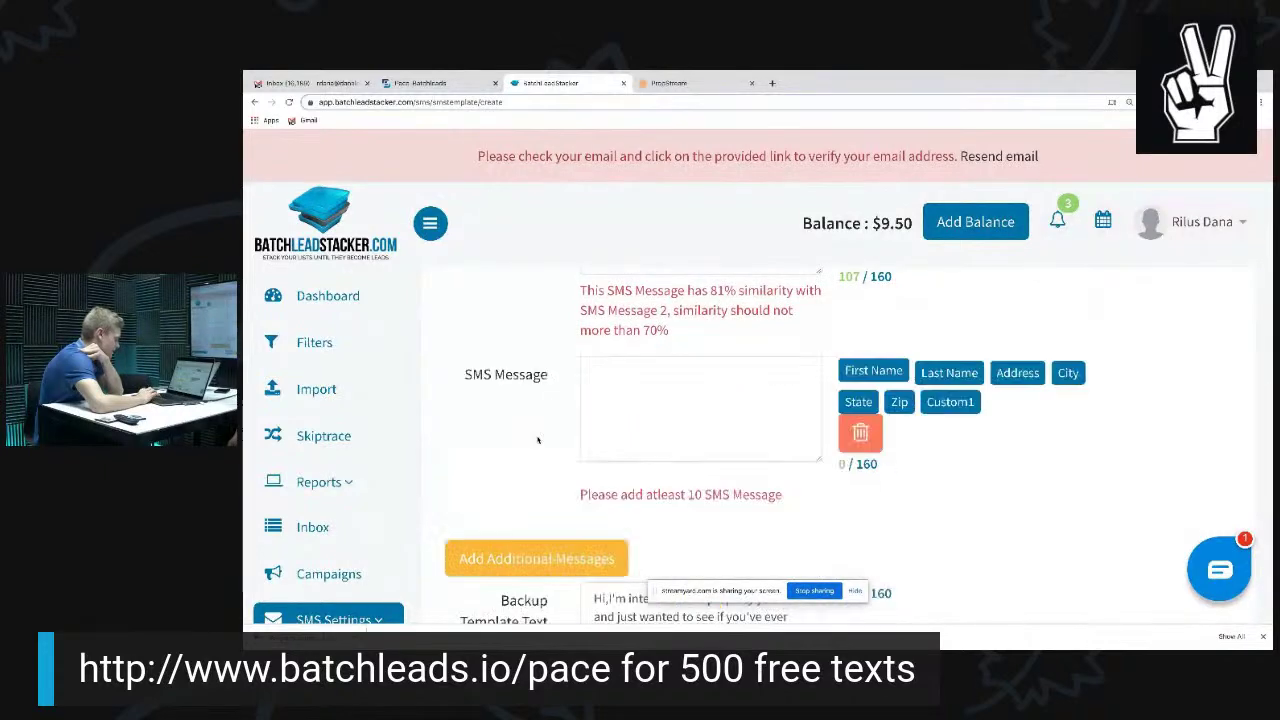
pyautogui.scroll(3, 643, 415)
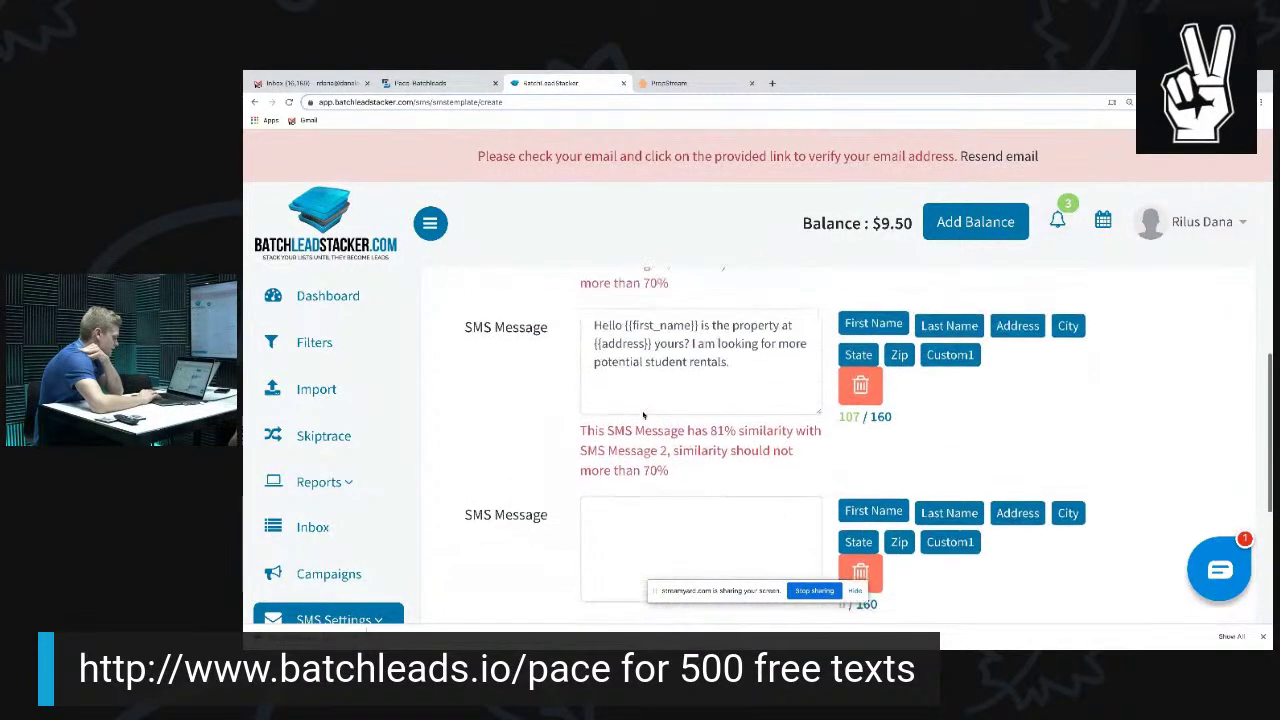
pyautogui.scroll(-2, 643, 415)
pyautogui.scroll(5, 643, 415)
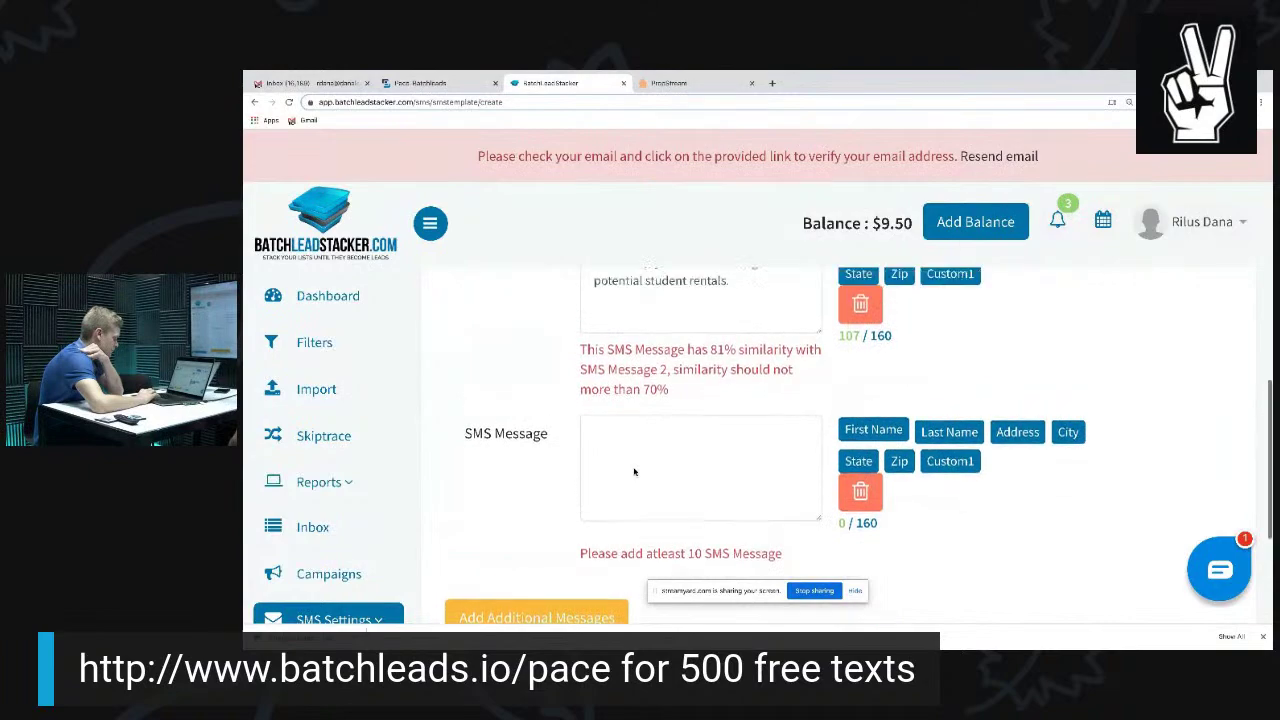
pyautogui.scroll(8, 634, 469)
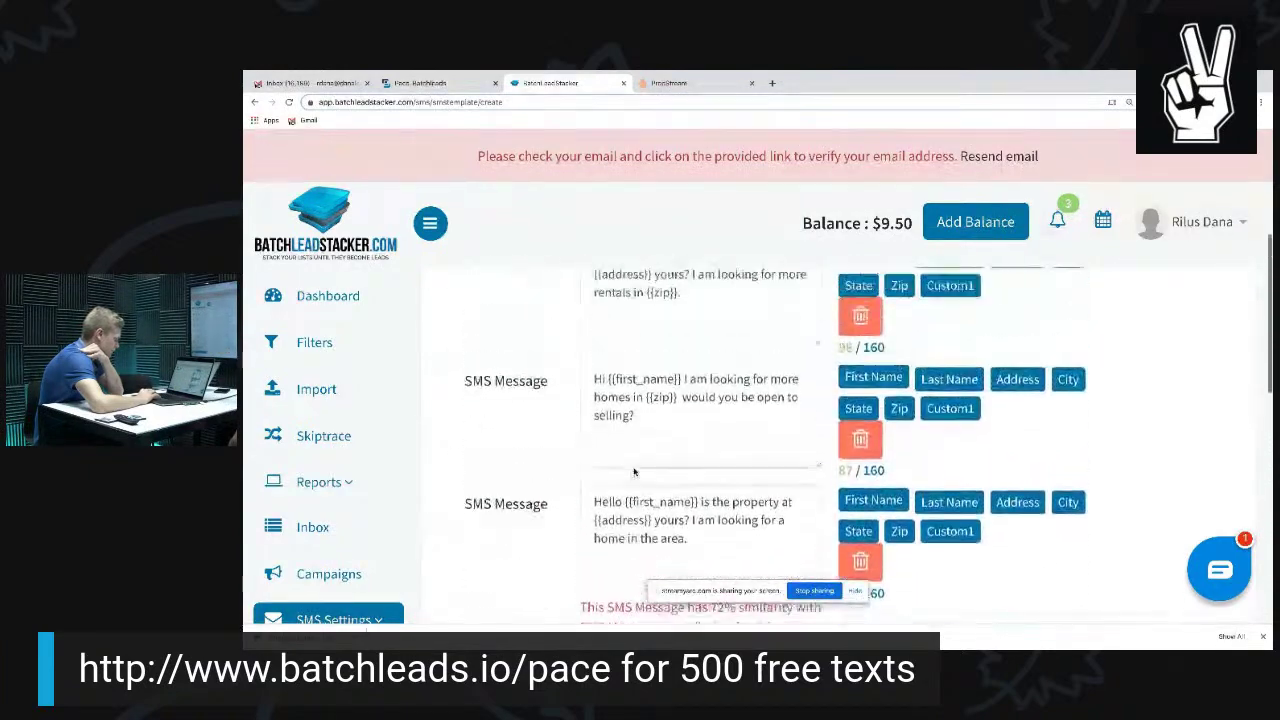
pyautogui.scroll(-10, 634, 471)
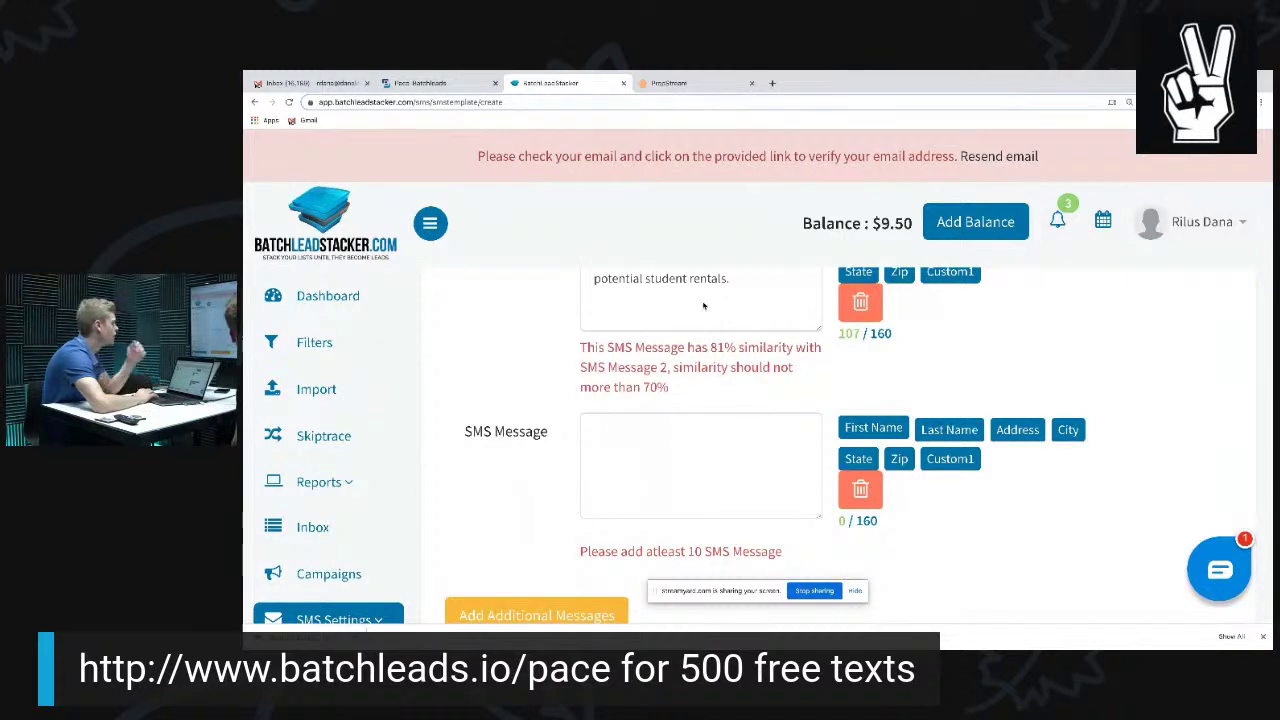
pyautogui.click(855, 591)
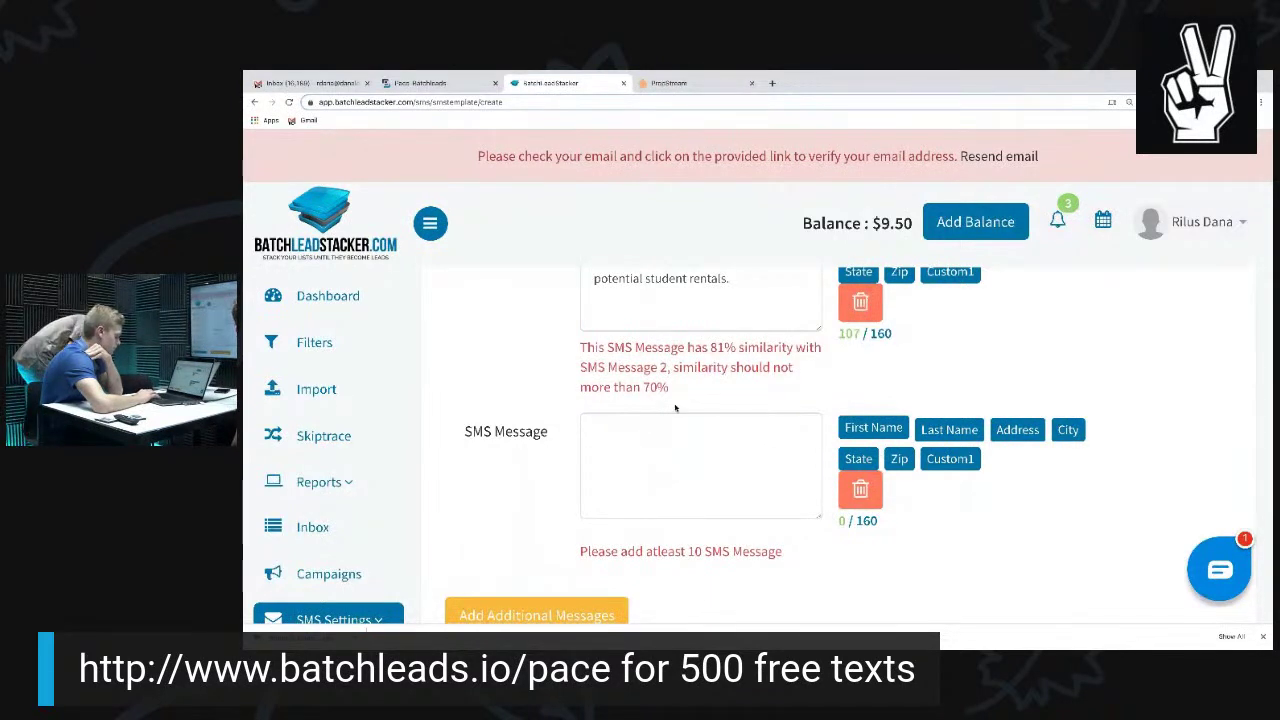
pyautogui.scroll(2, 675, 408)
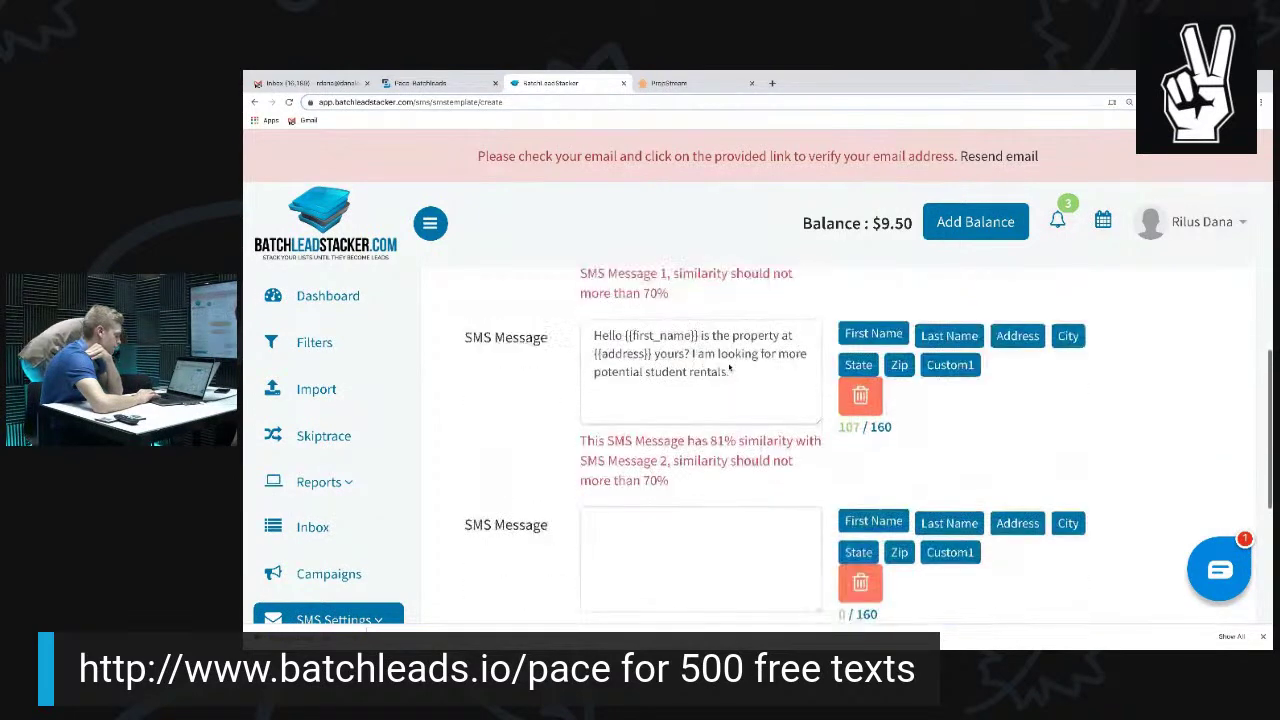
pyautogui.scroll(-5, 729, 369)
pyautogui.scroll(8, 729, 368)
pyautogui.scroll(6, 729, 367)
pyautogui.click(728, 363)
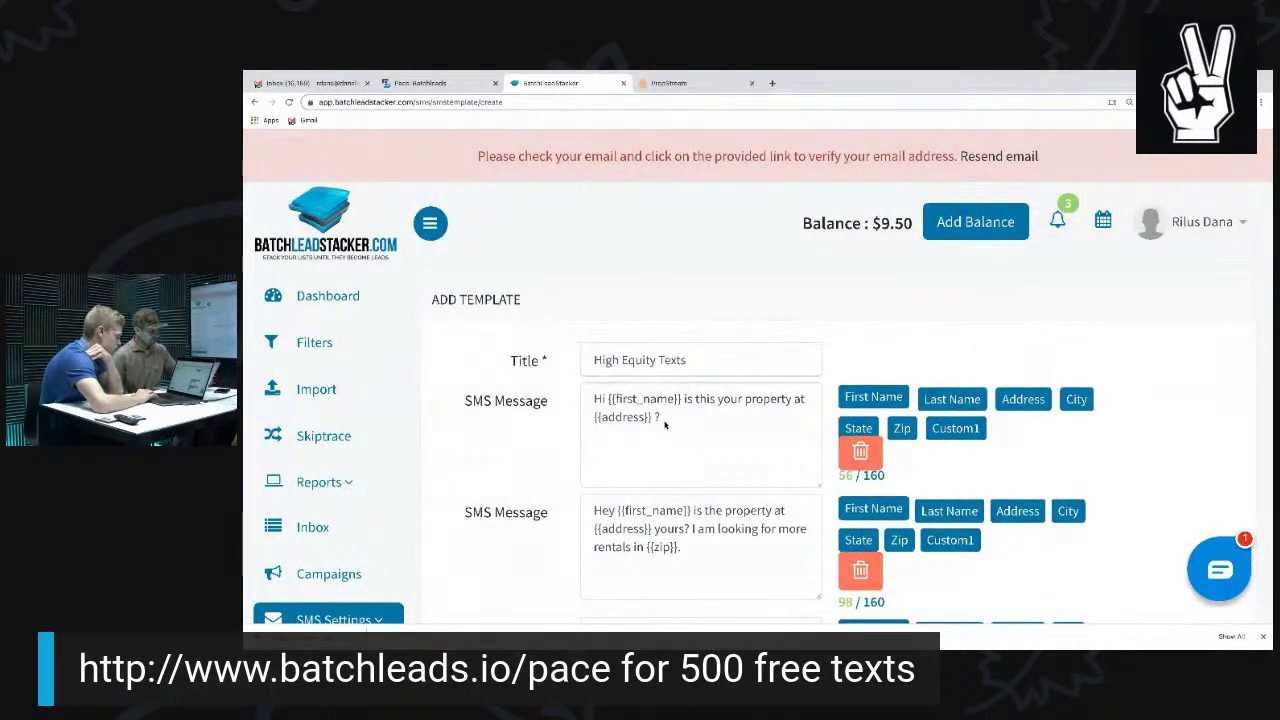
pyautogui.scroll(-5, 661, 421)
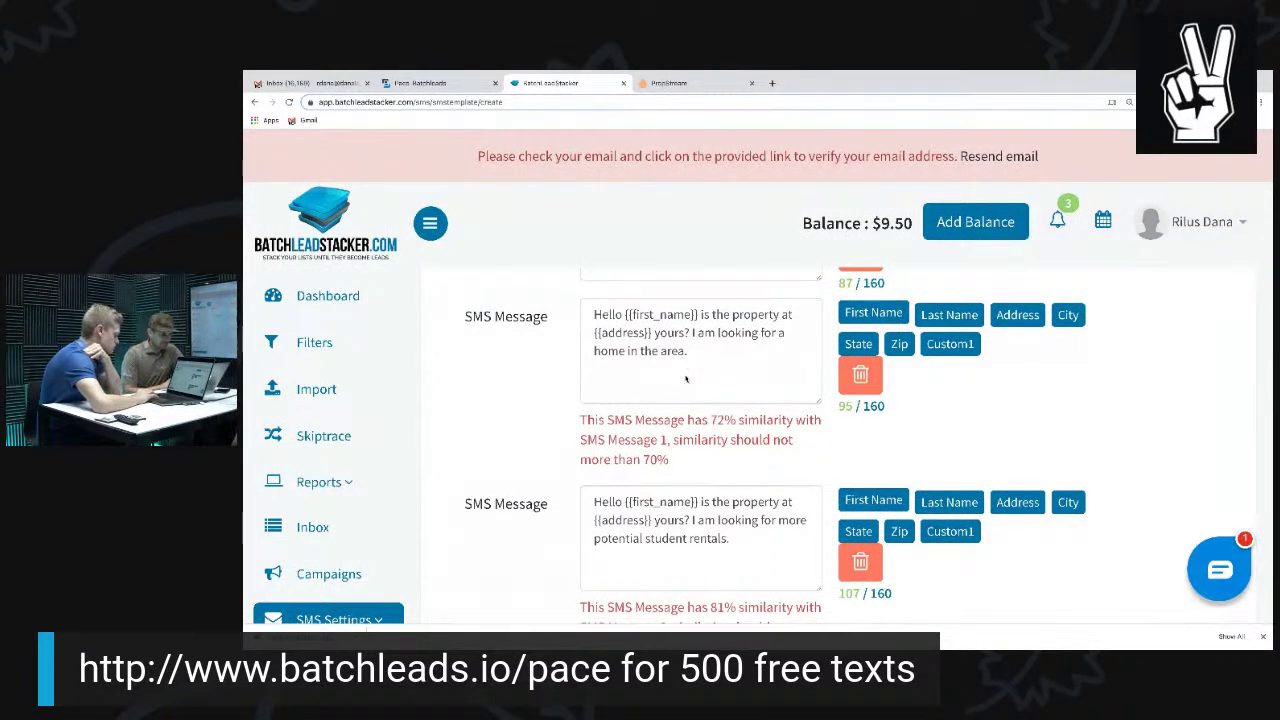
pyautogui.scroll(-2, 688, 385)
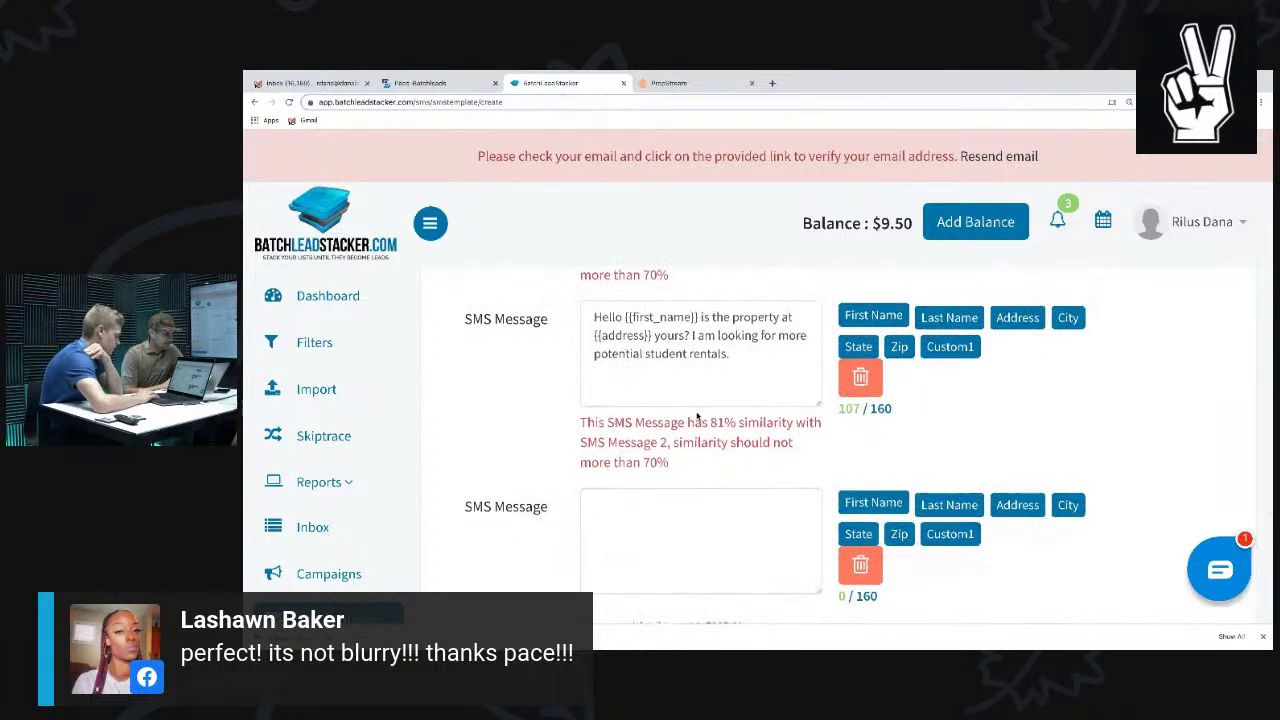
pyautogui.scroll(-1, 698, 418)
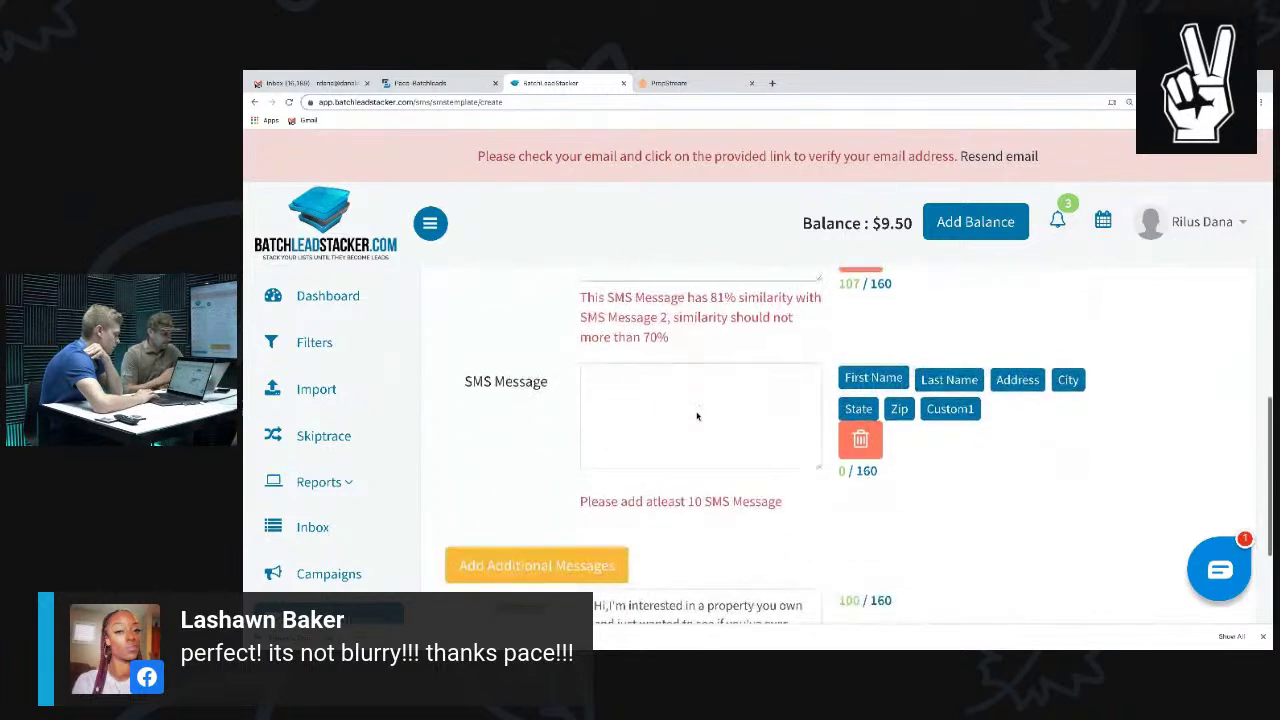
# - Append a second empty 0/160 SMS message slot and review the template's messages
pyautogui.click(561, 563)
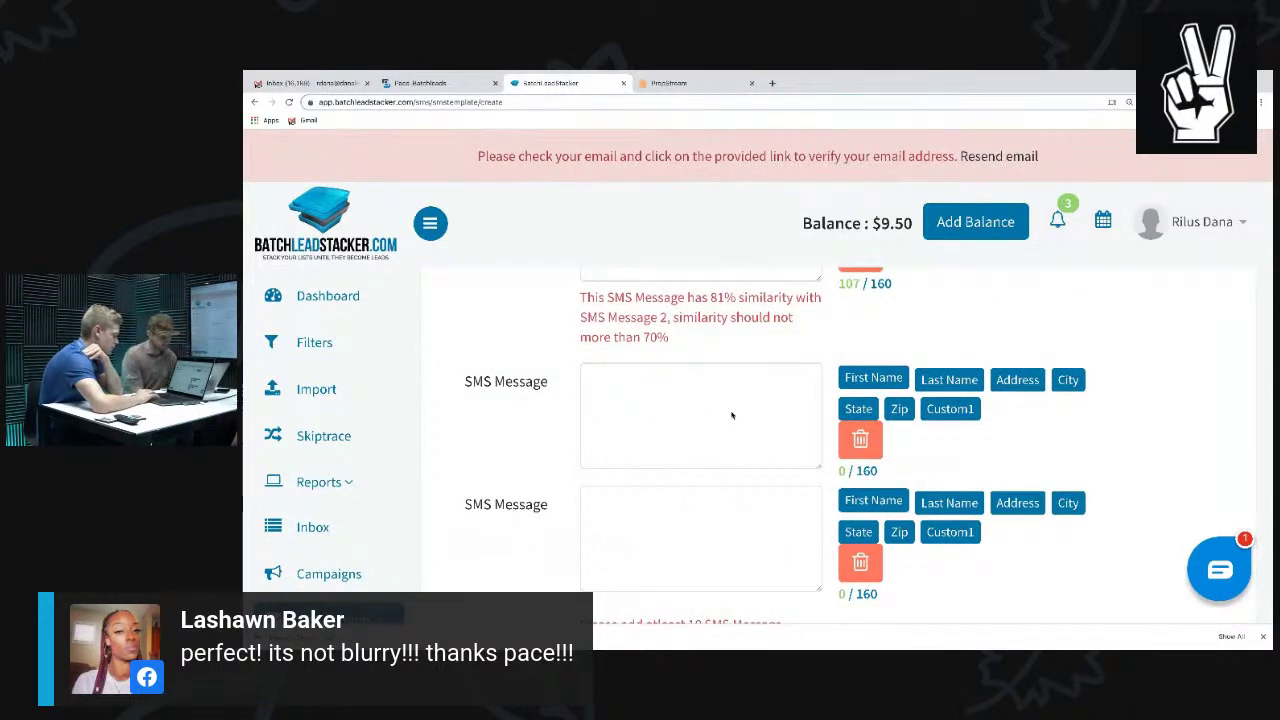
pyautogui.scroll(3, 723, 371)
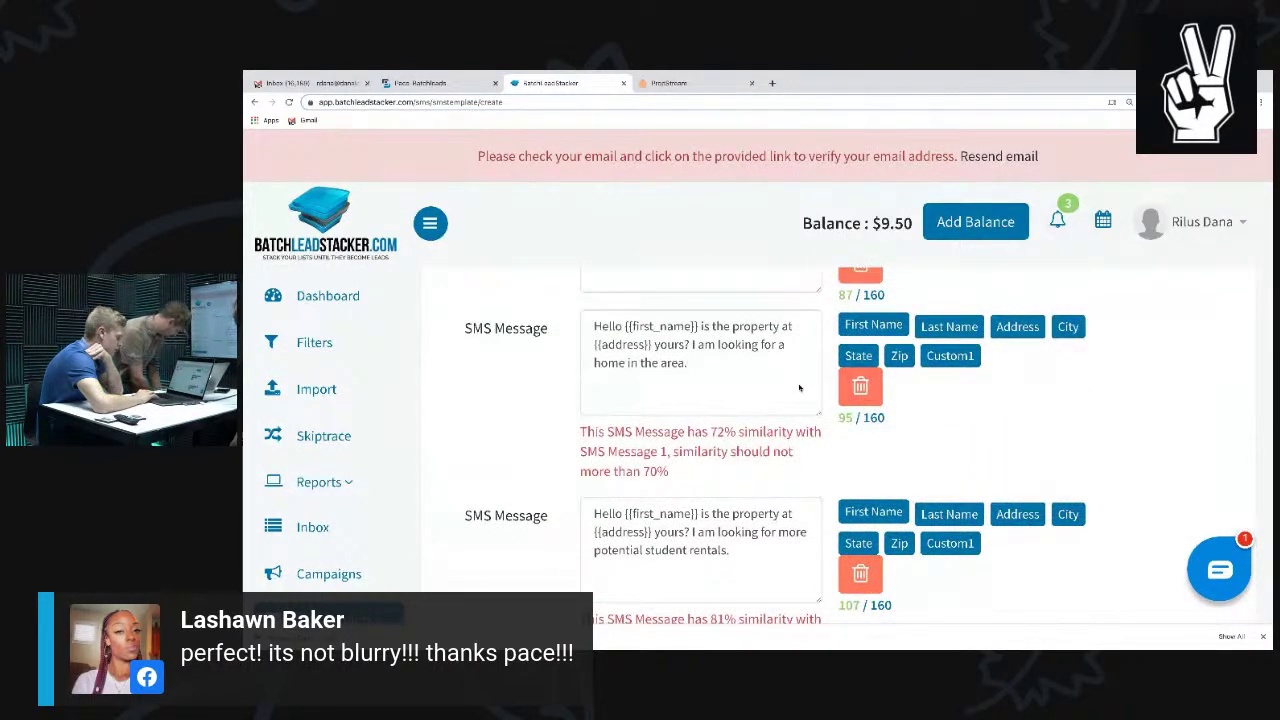
pyautogui.scroll(2, 799, 388)
pyautogui.scroll(-1, 799, 388)
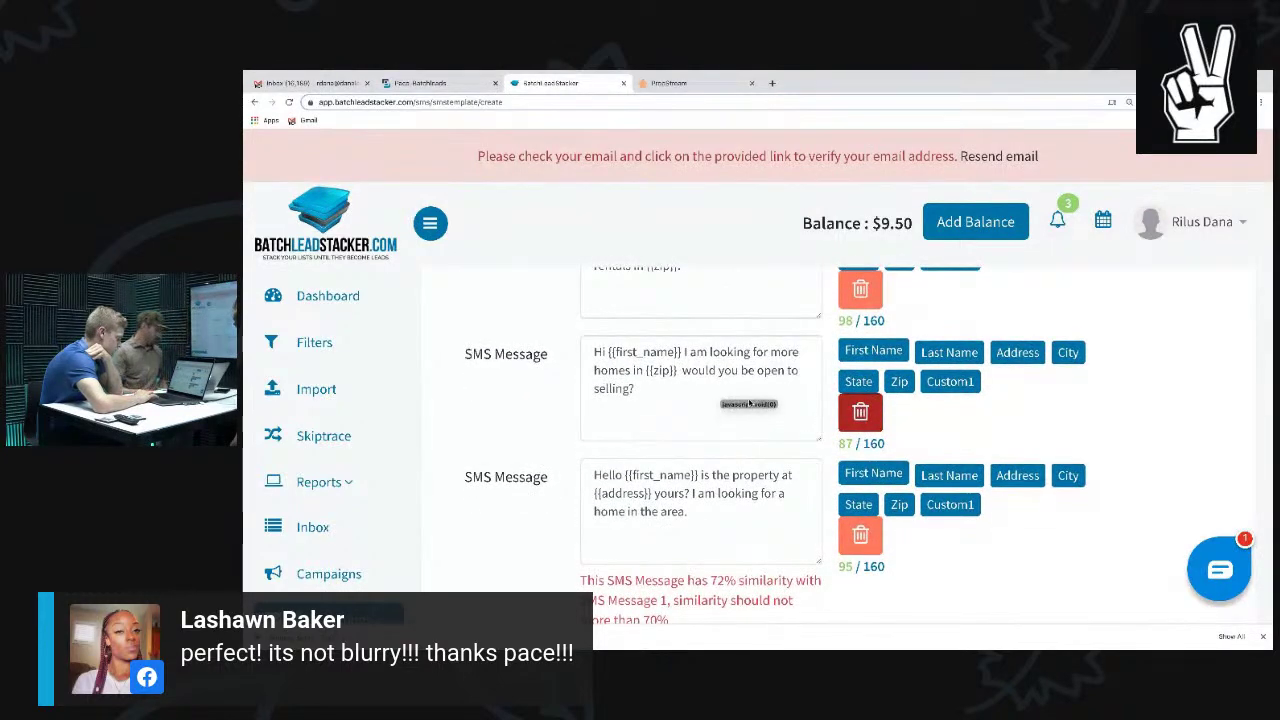
pyautogui.scroll(-1, 875, 424)
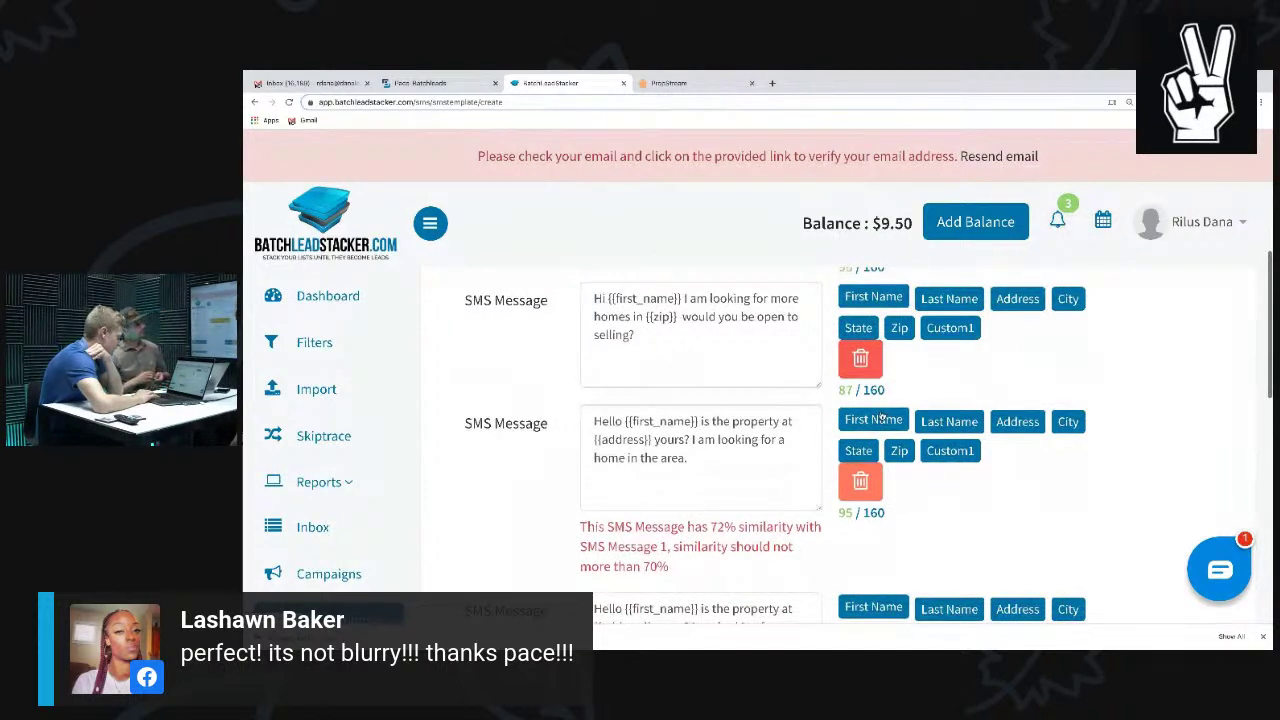
pyautogui.scroll(-10, 875, 424)
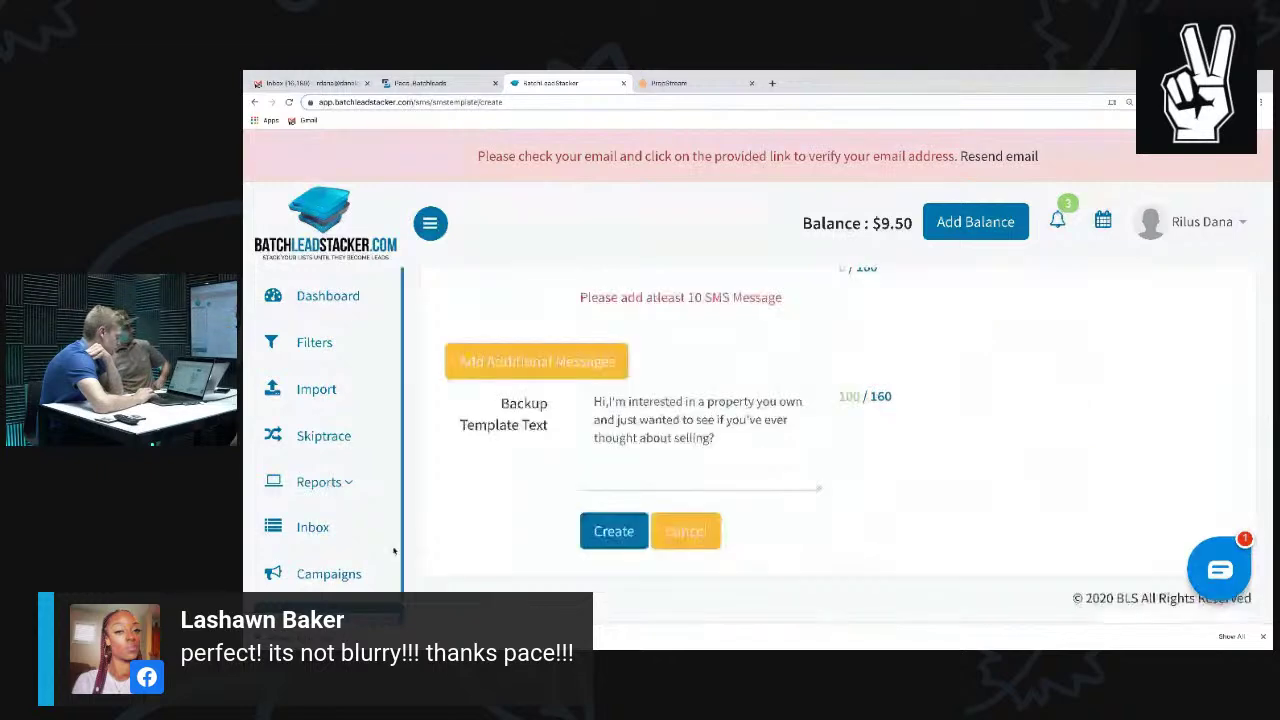
pyautogui.scroll(-1, 330, 548)
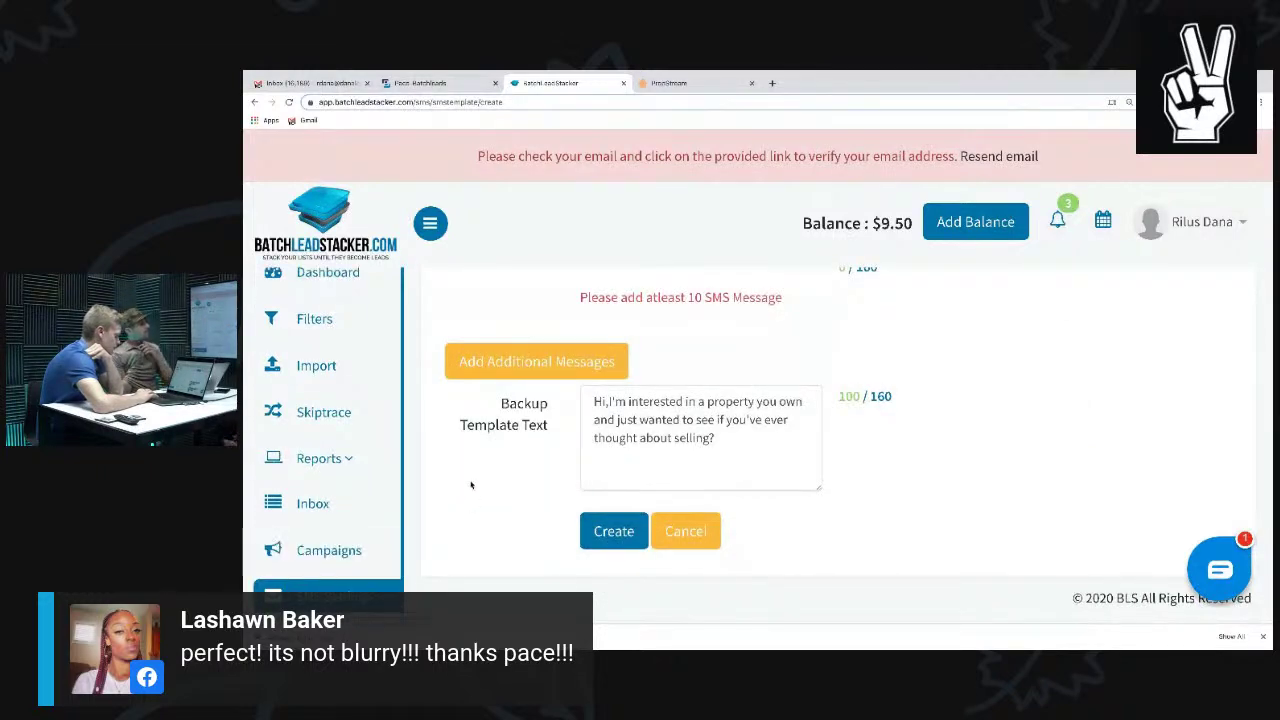
pyautogui.scroll(10, 645, 405)
pyautogui.scroll(-3, 716, 458)
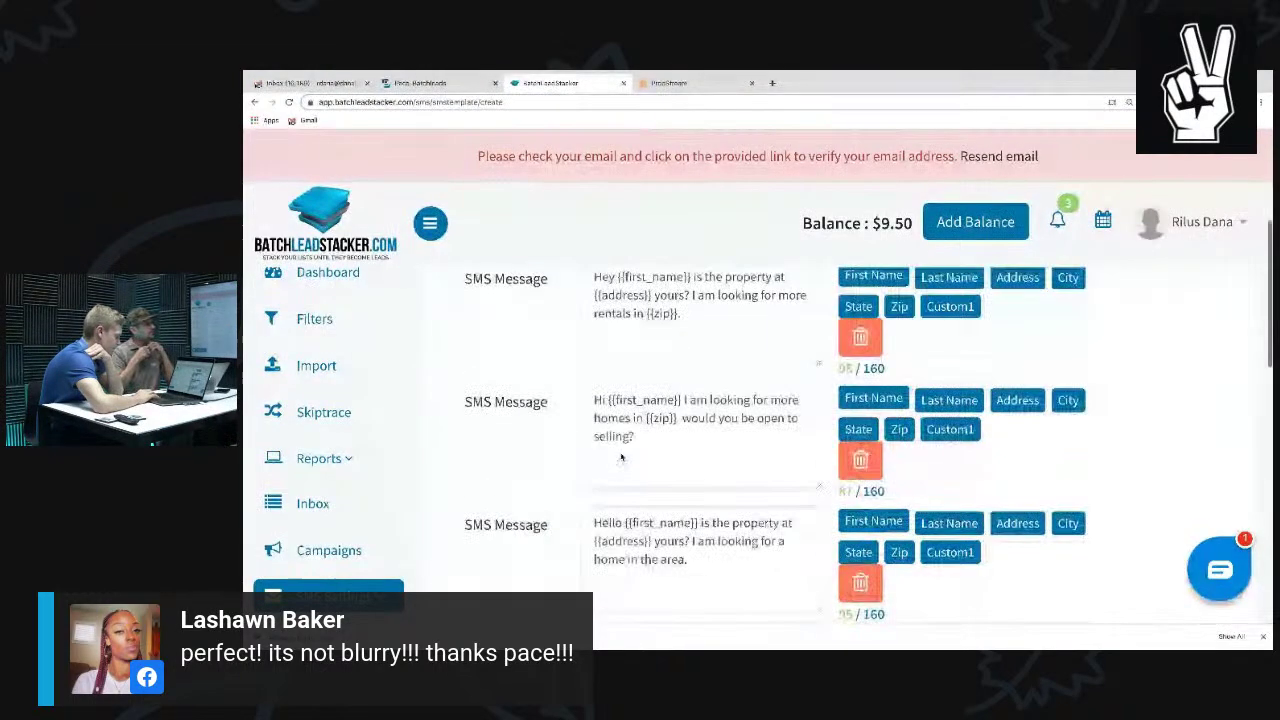
pyautogui.scroll(-3, 716, 458)
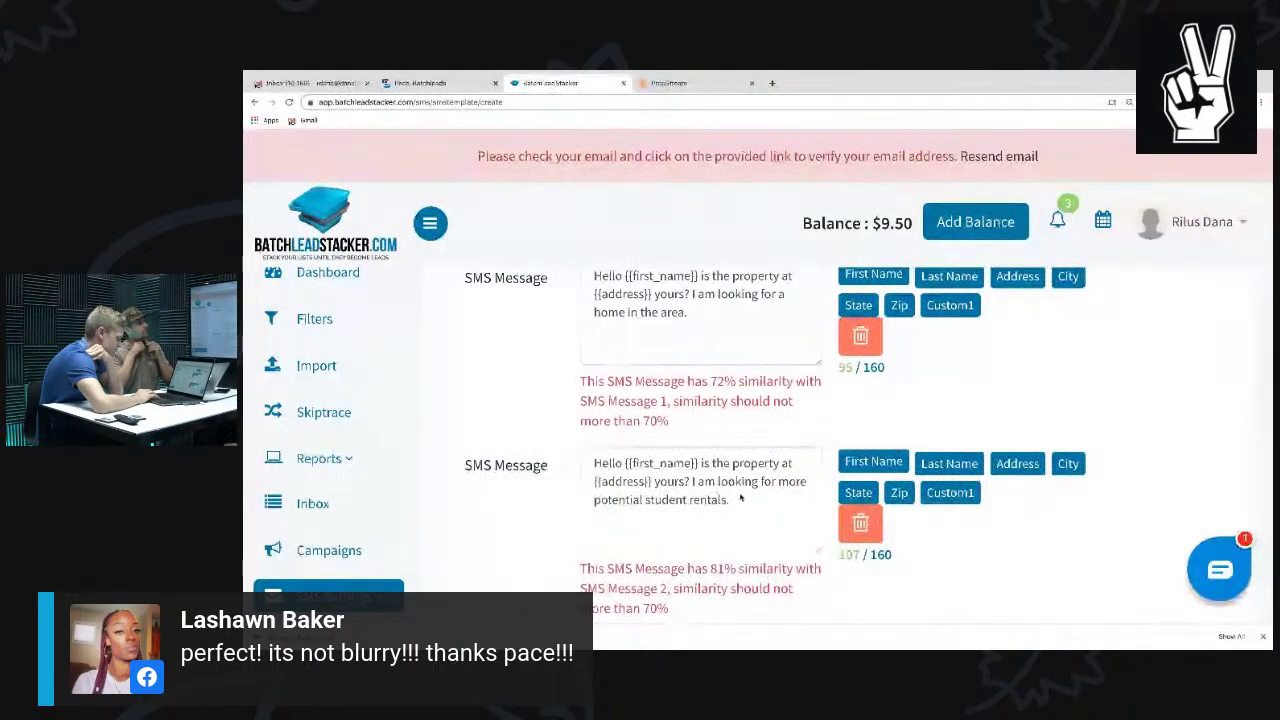
pyautogui.scroll(-3, 791, 522)
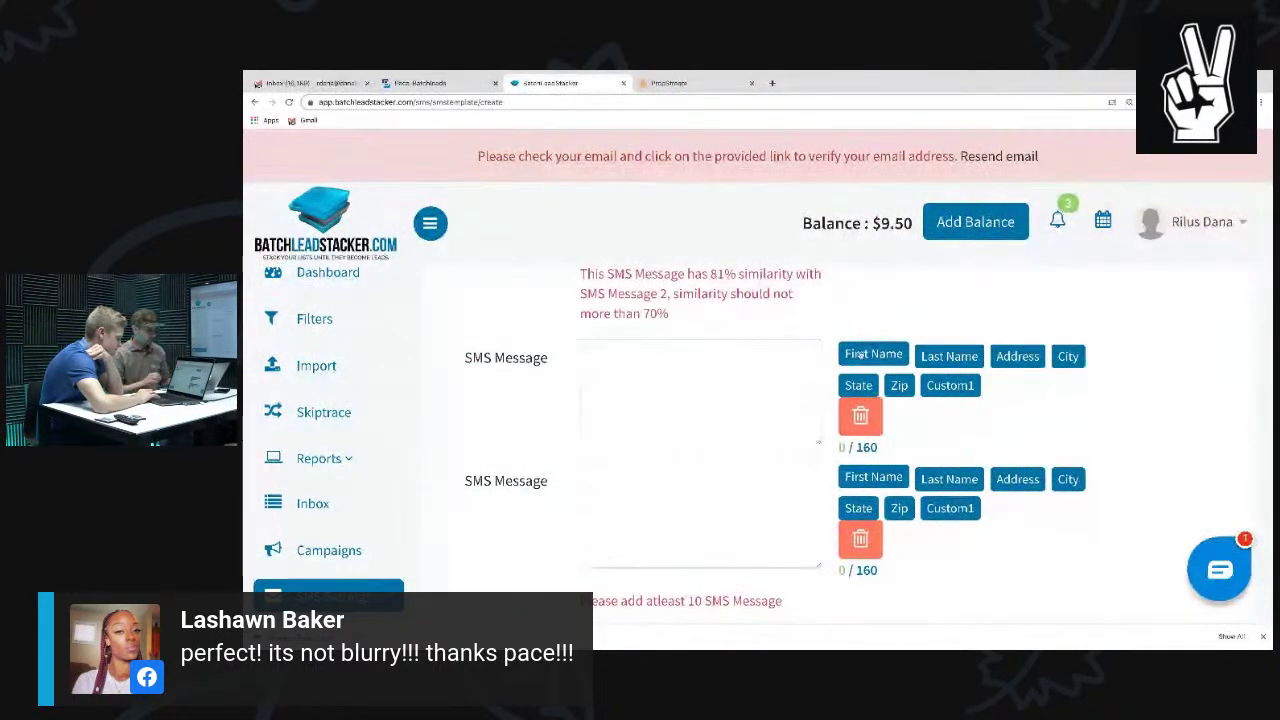
# - Insert the {{first_name}} merge field into the first empty message, bringing it to 14/160
pyautogui.click(872, 354)
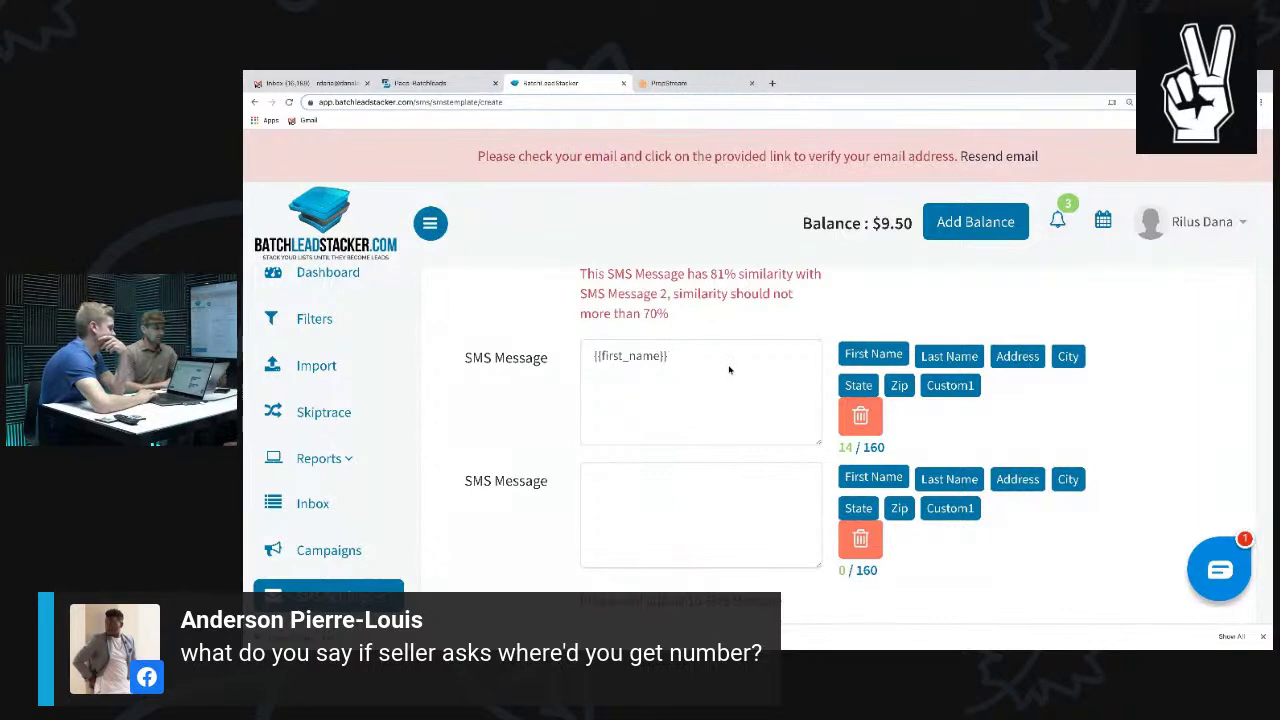
pyautogui.scroll(10, 760, 342)
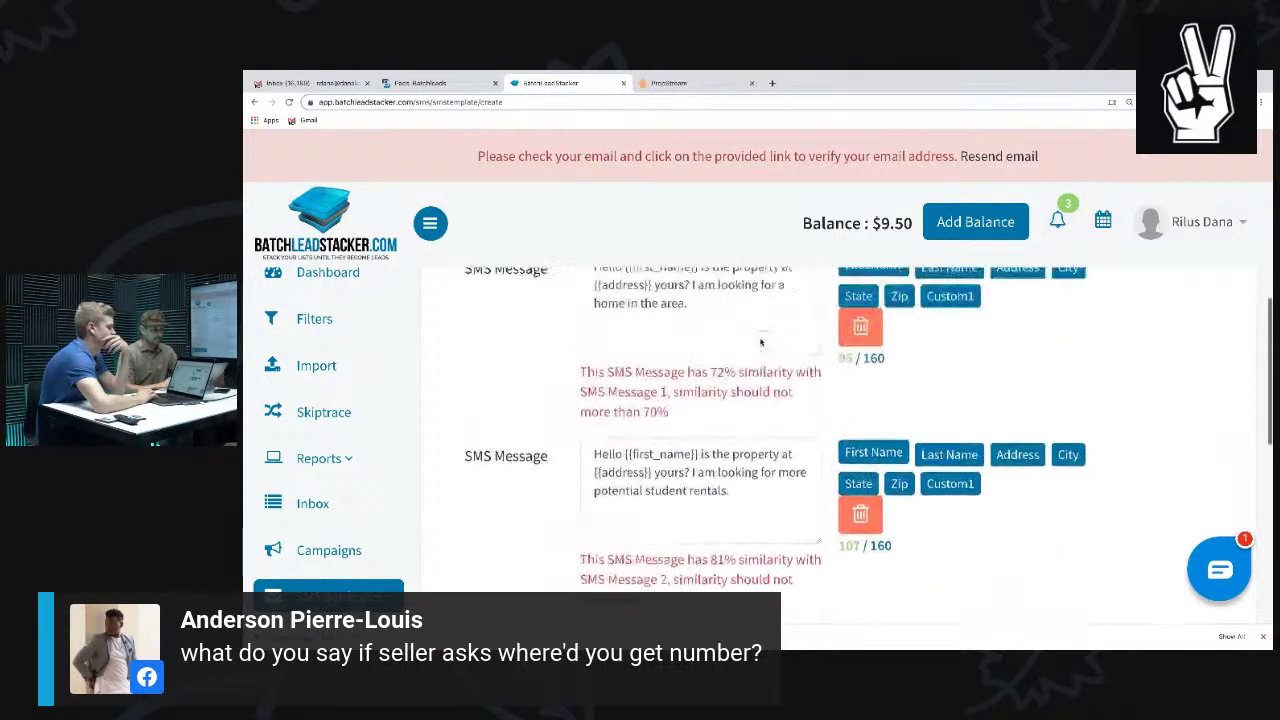
pyautogui.scroll(4, 760, 342)
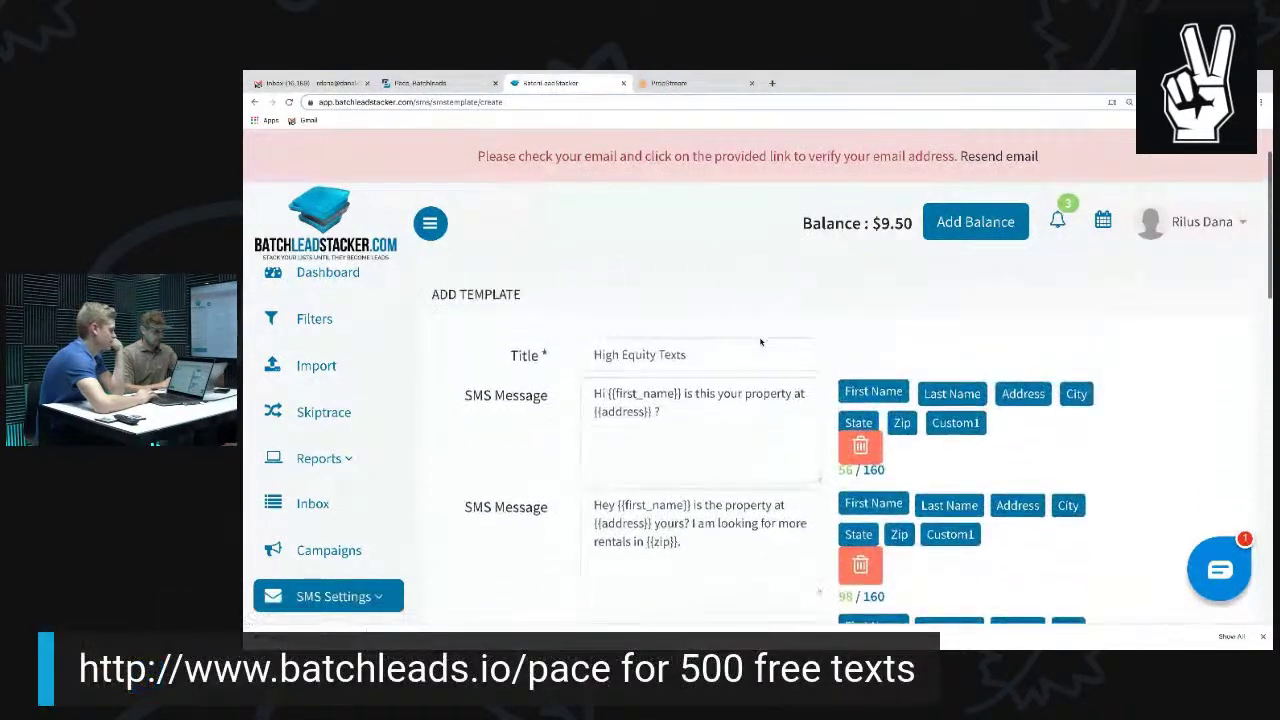
pyautogui.scroll(-3, 760, 342)
pyautogui.scroll(-2, 760, 342)
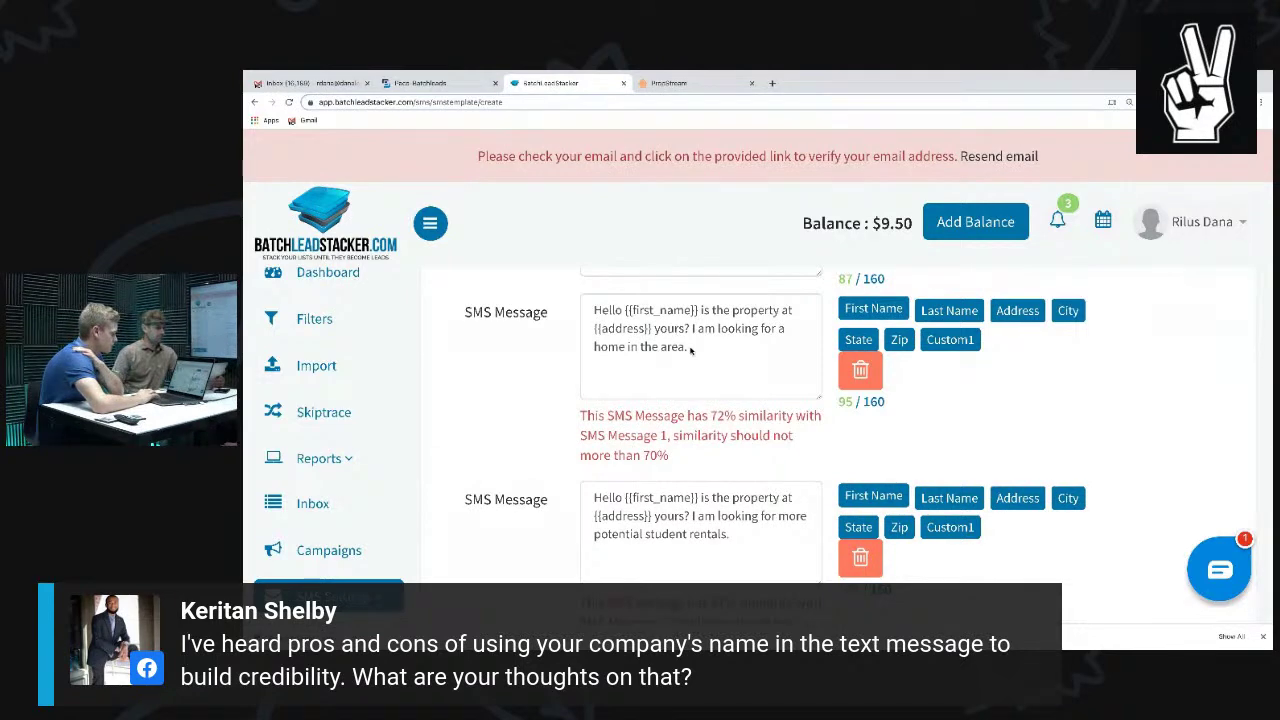
pyautogui.scroll(-10, 690, 350)
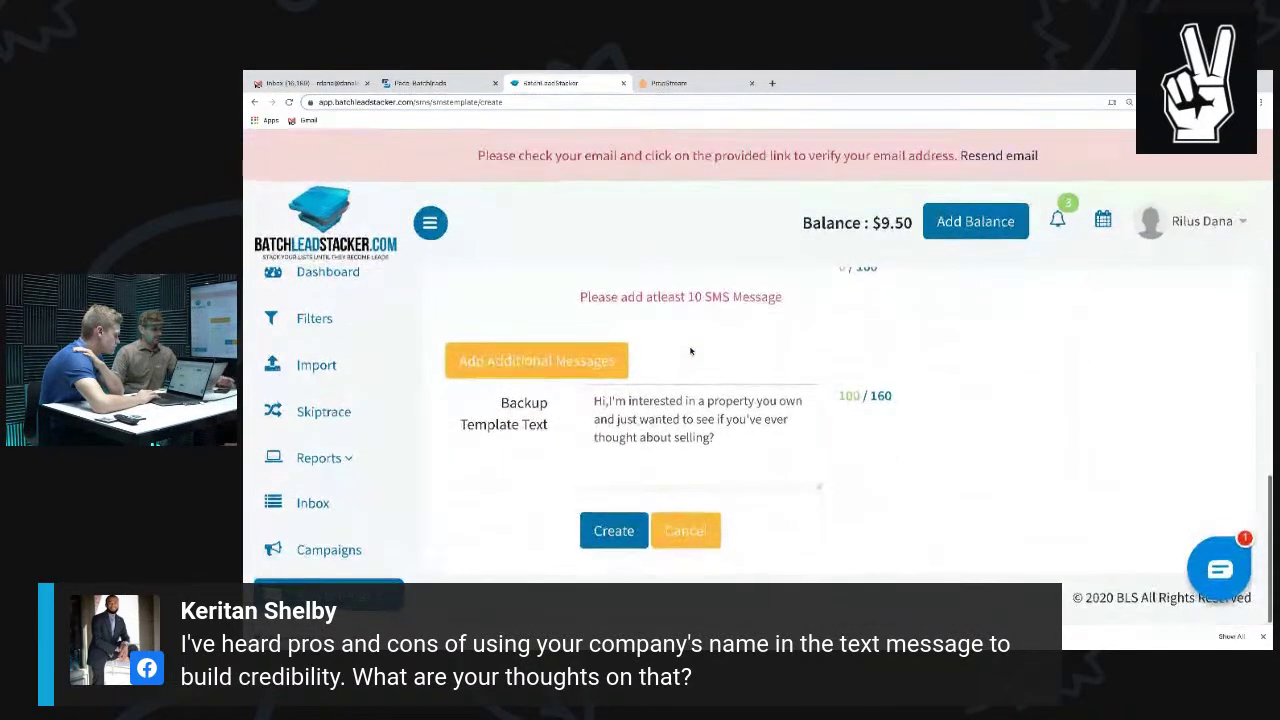
pyautogui.scroll(1, 608, 544)
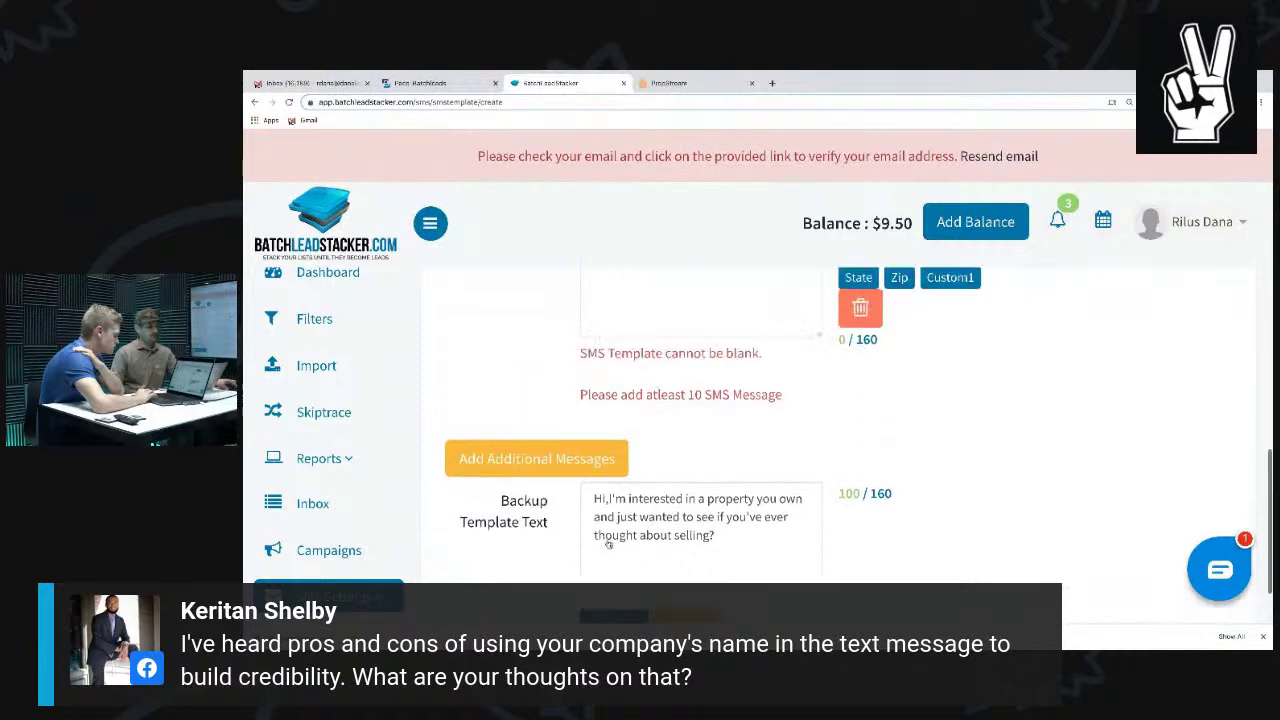
pyautogui.scroll(5, 608, 544)
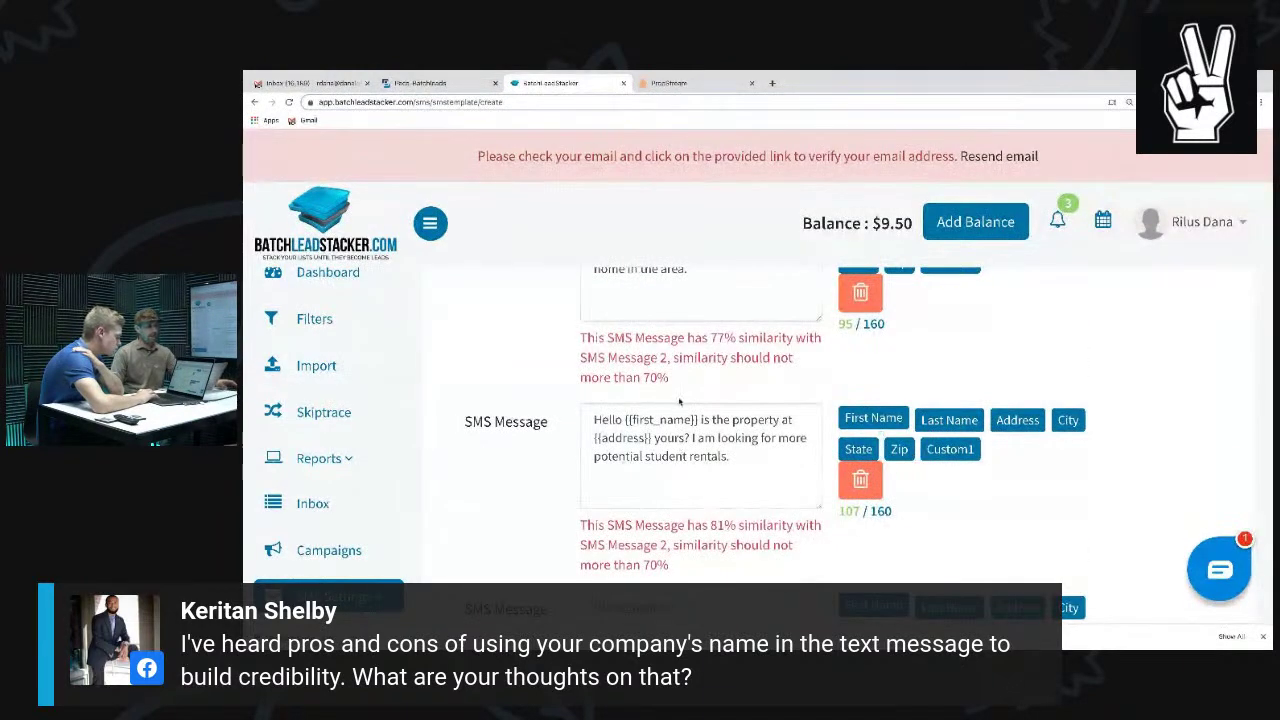
pyautogui.scroll(1, 679, 401)
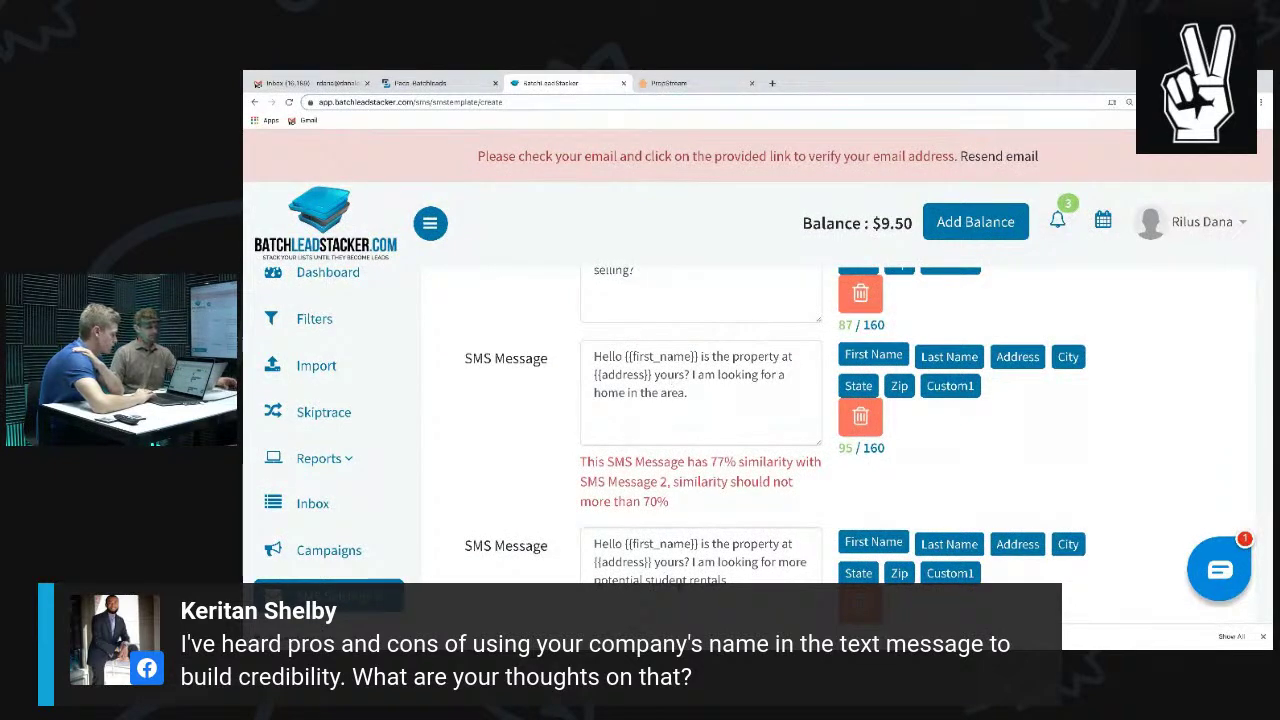
pyautogui.scroll(-2, 663, 556)
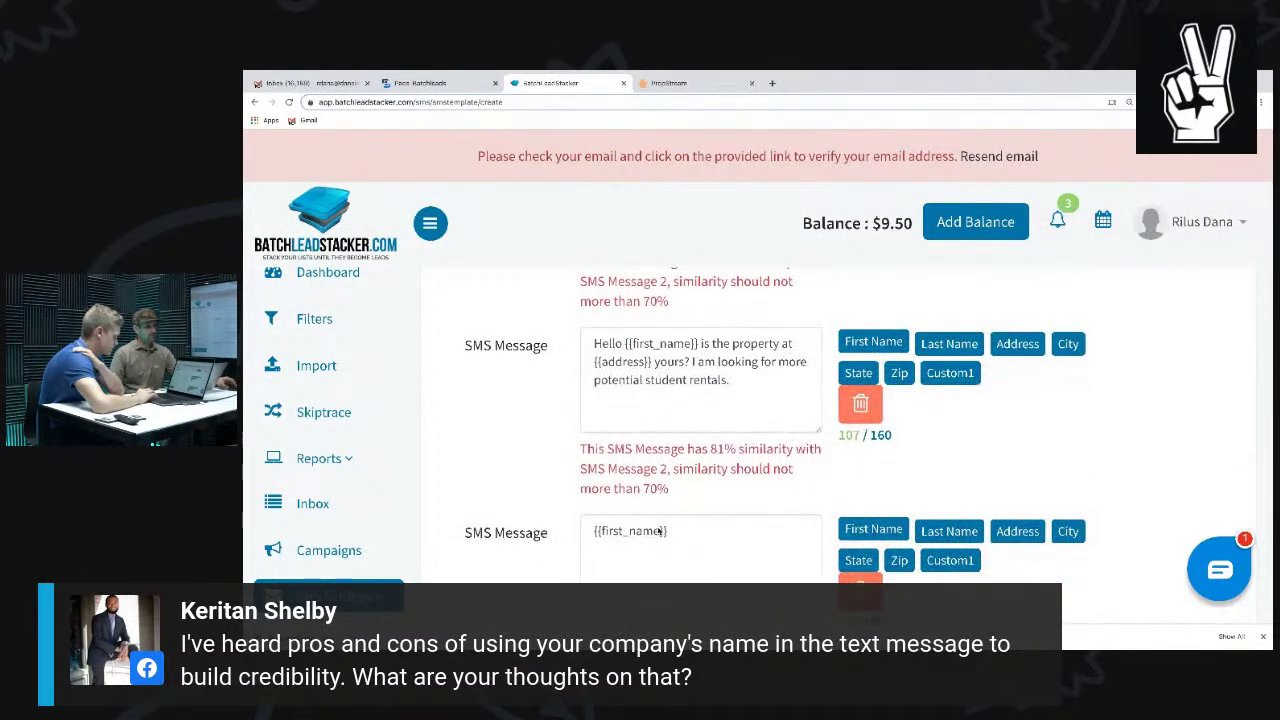
pyautogui.scroll(-3, 674, 558)
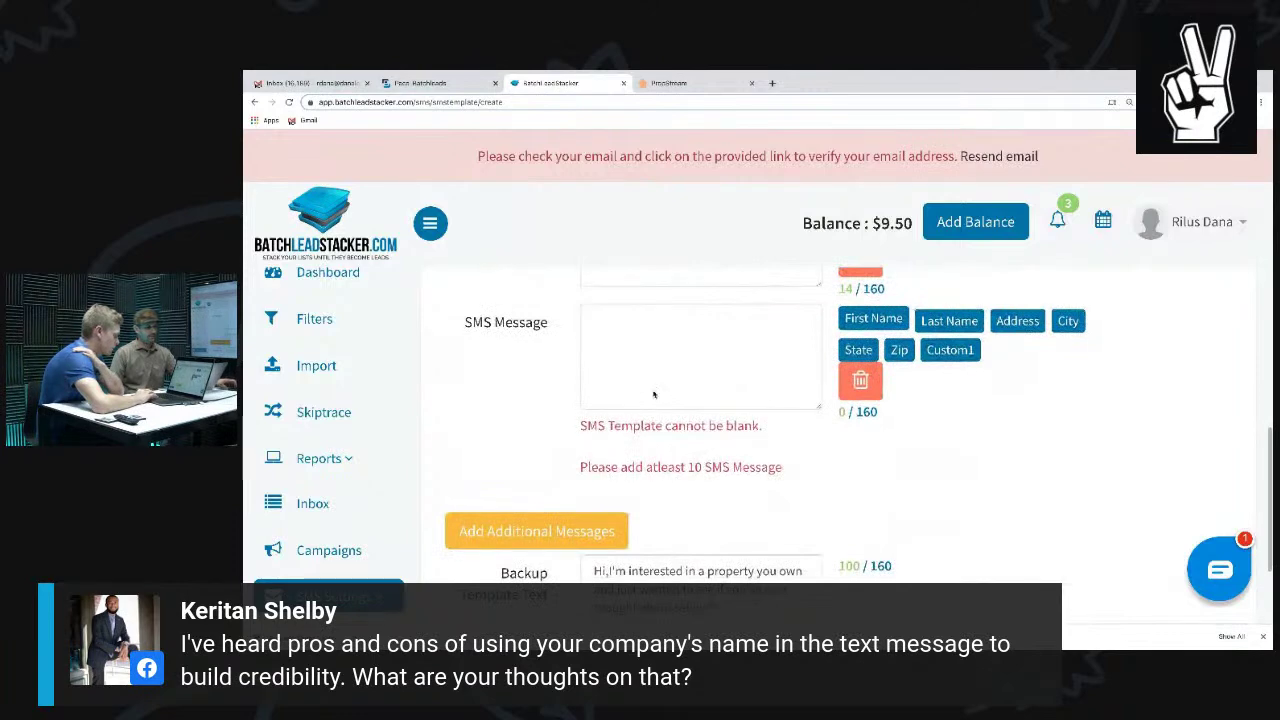
# - Focus the template Title field and scroll through the unfinished template form
pyautogui.scroll(5, 723, 418)
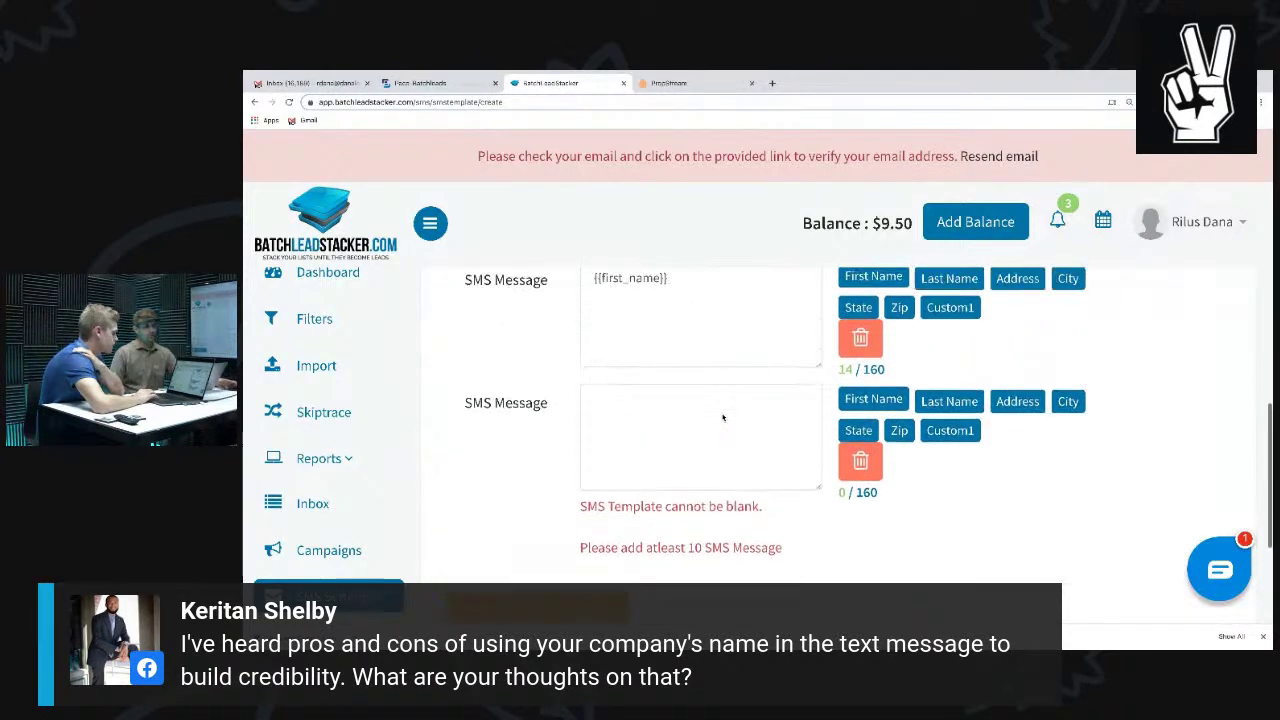
pyautogui.scroll(4, 722, 413)
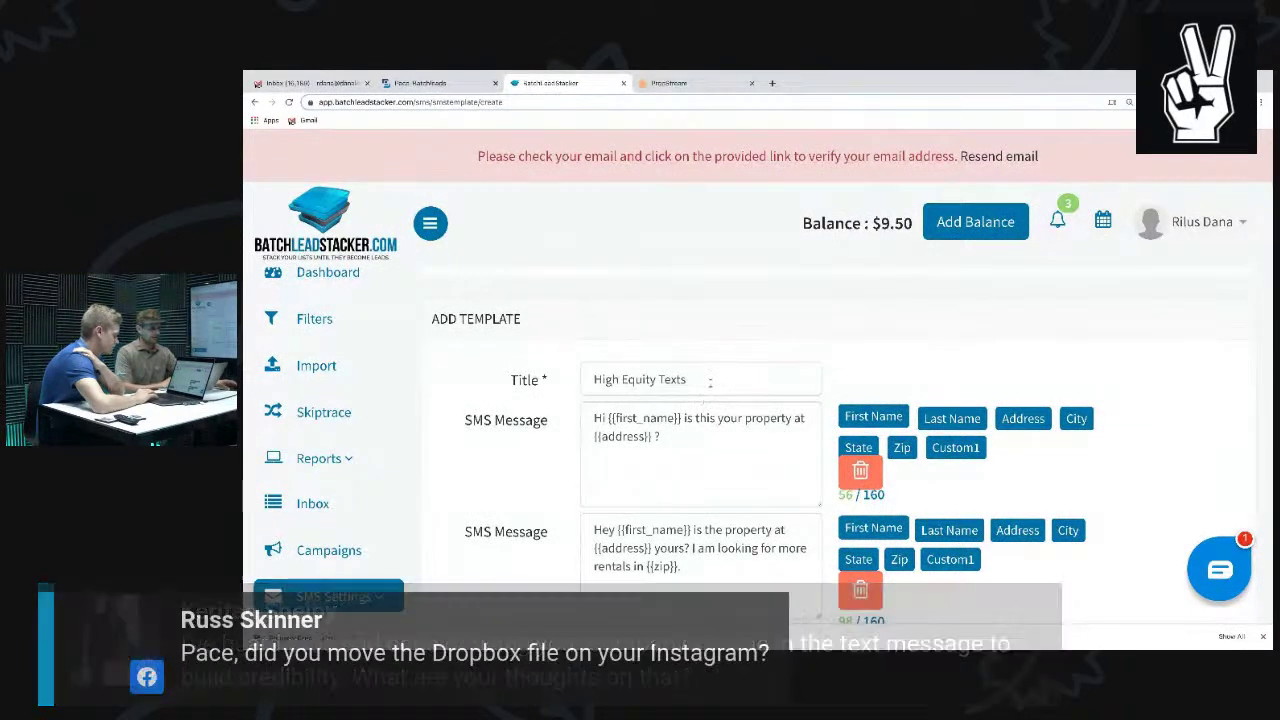
pyautogui.click(710, 380)
pyautogui.scroll(-5, 710, 380)
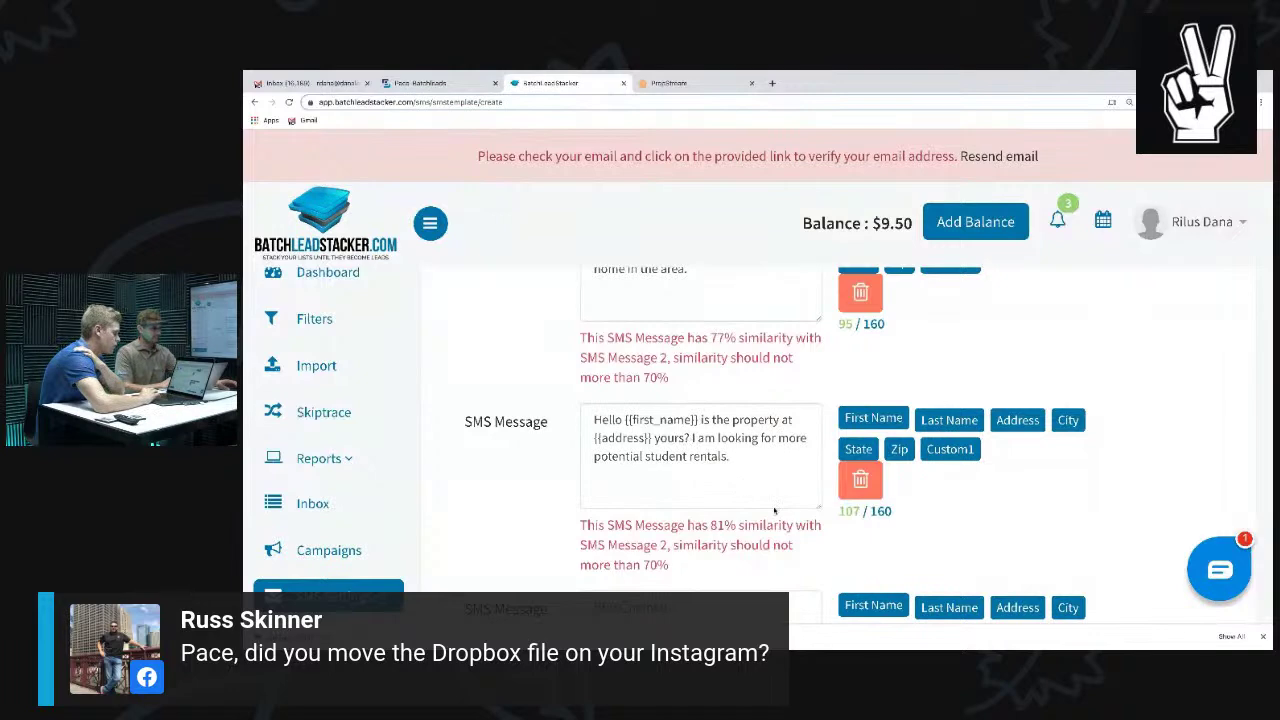
pyautogui.scroll(-10, 774, 511)
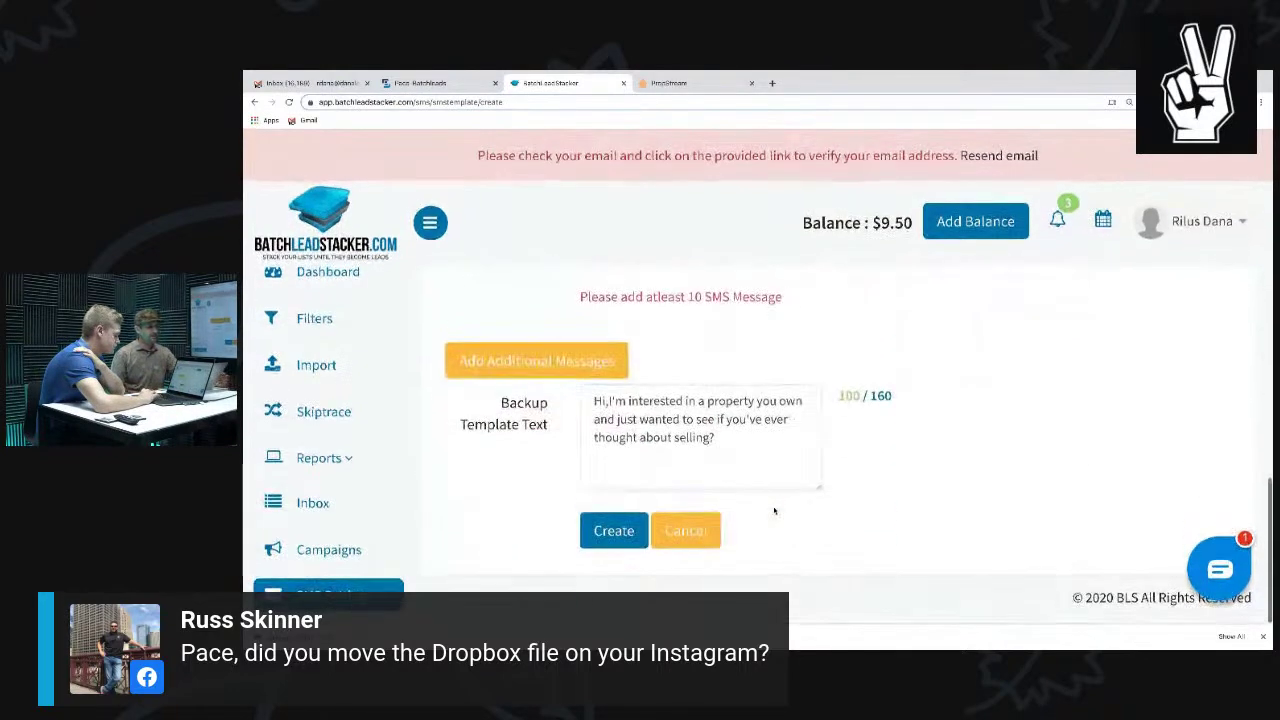
pyautogui.scroll(5, 585, 543)
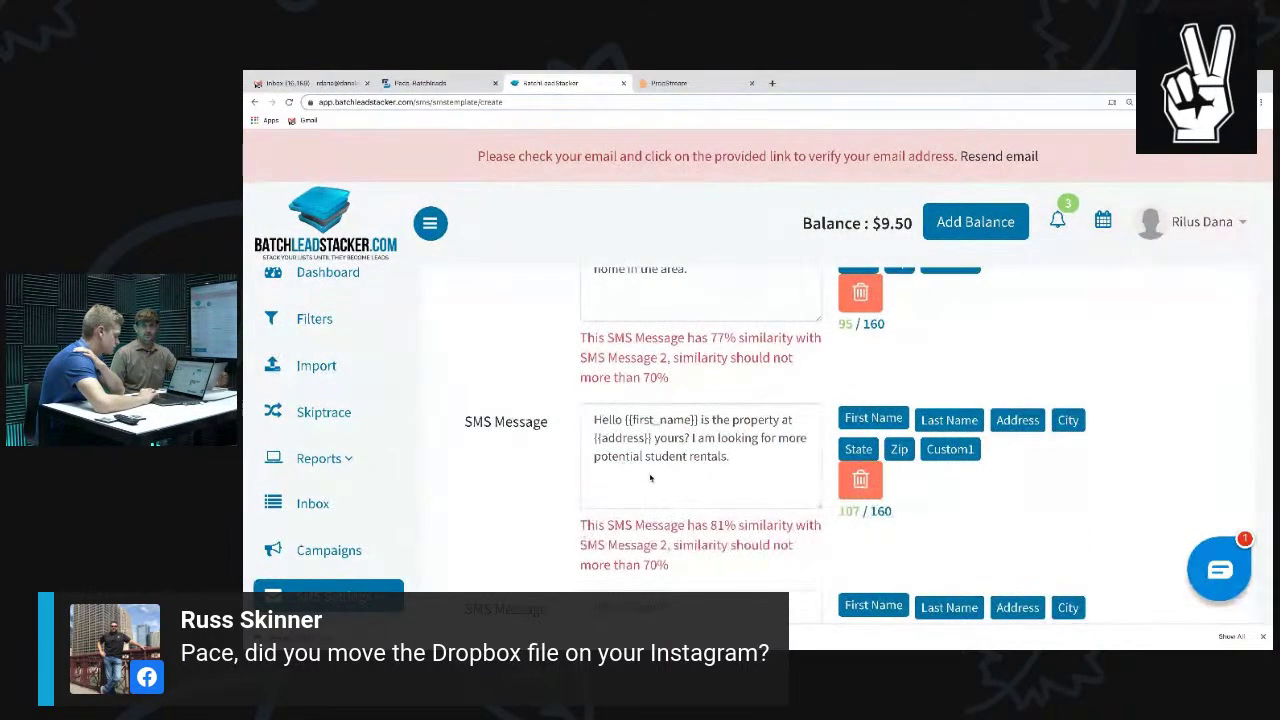
pyautogui.scroll(5, 576, 508)
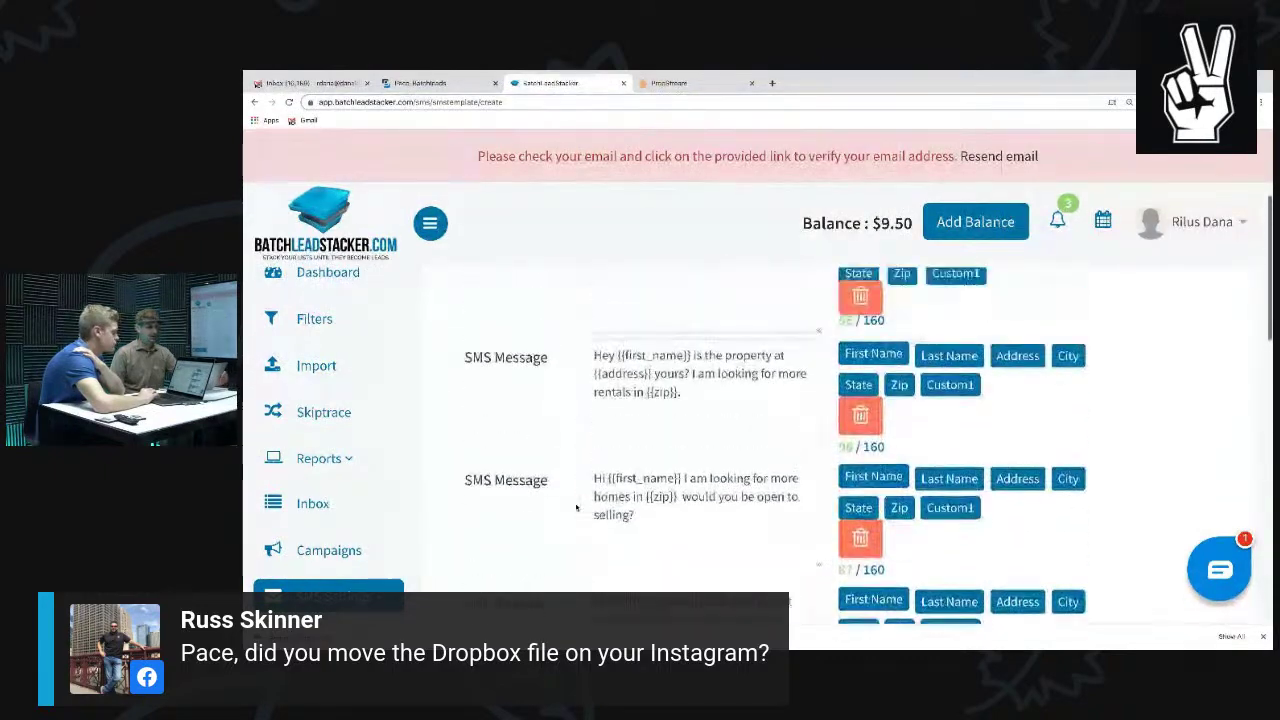
pyautogui.scroll(2, 576, 508)
pyautogui.scroll(-6, 576, 508)
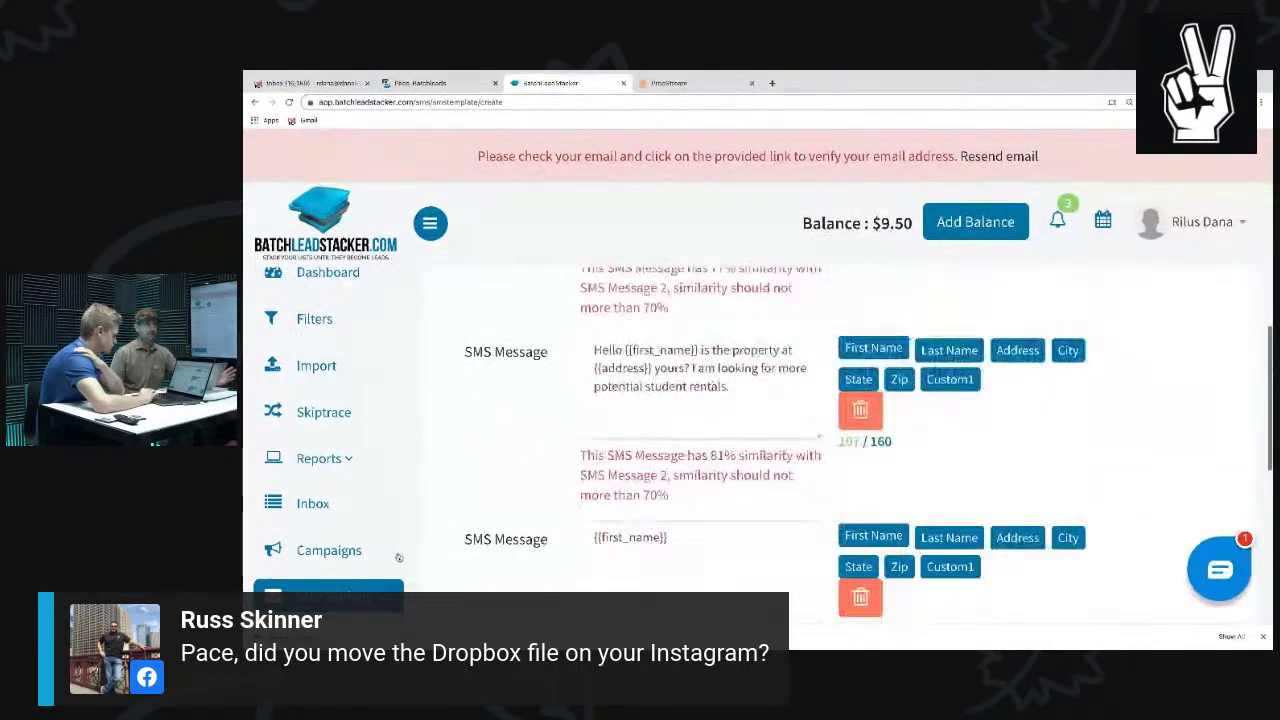
pyautogui.scroll(-2, 405, 555)
pyautogui.scroll(-3, 360, 530)
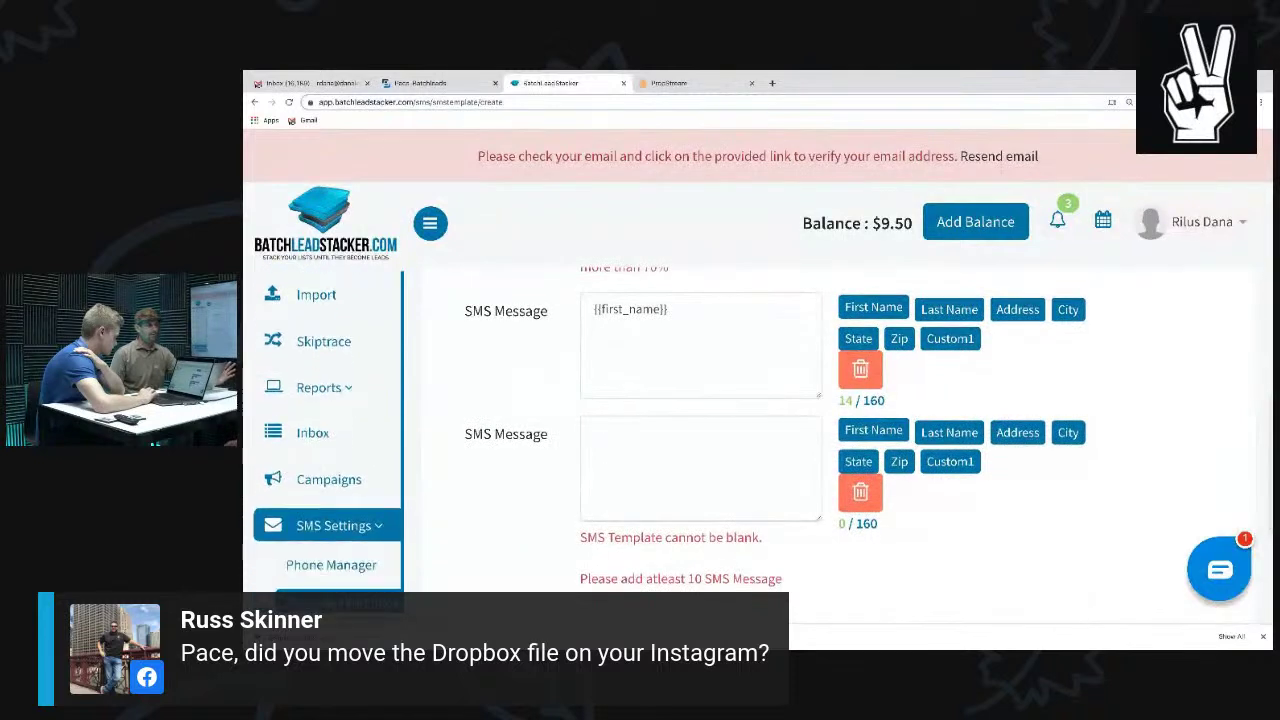
pyautogui.scroll(-1, 352, 510)
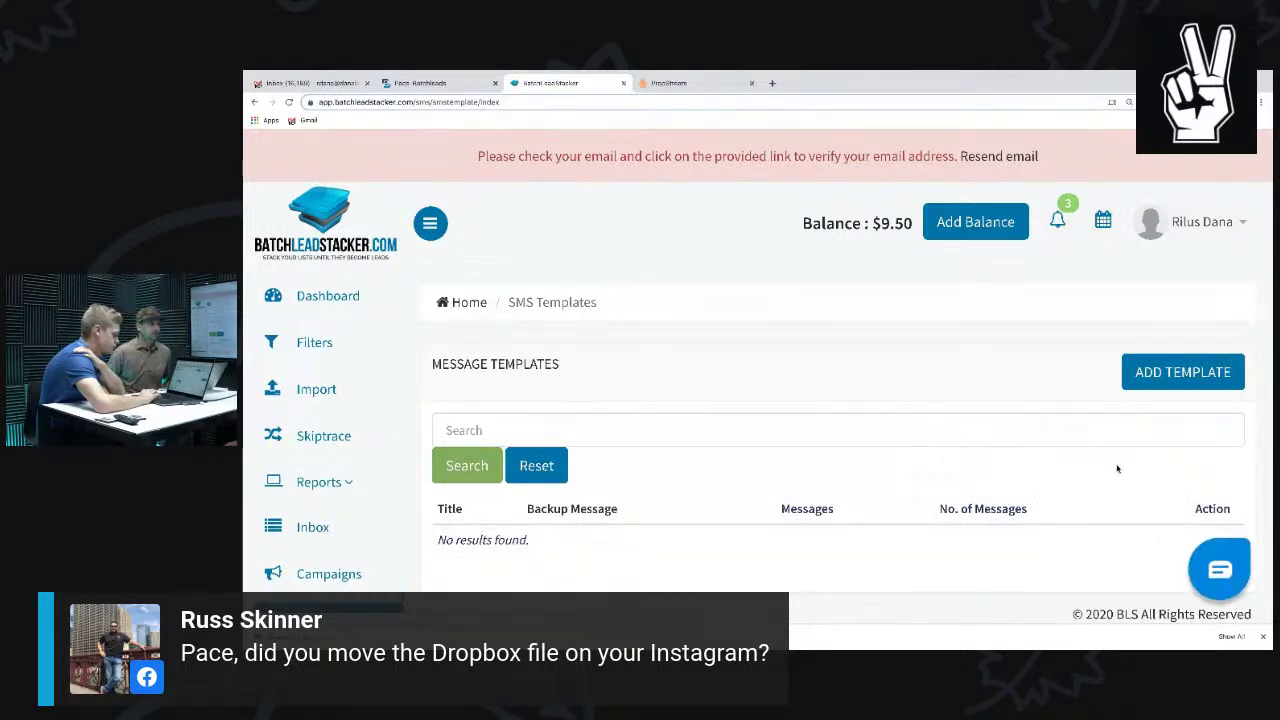
# - Start a new SMS template titled 'High equity text'
pyautogui.click(1215, 362)
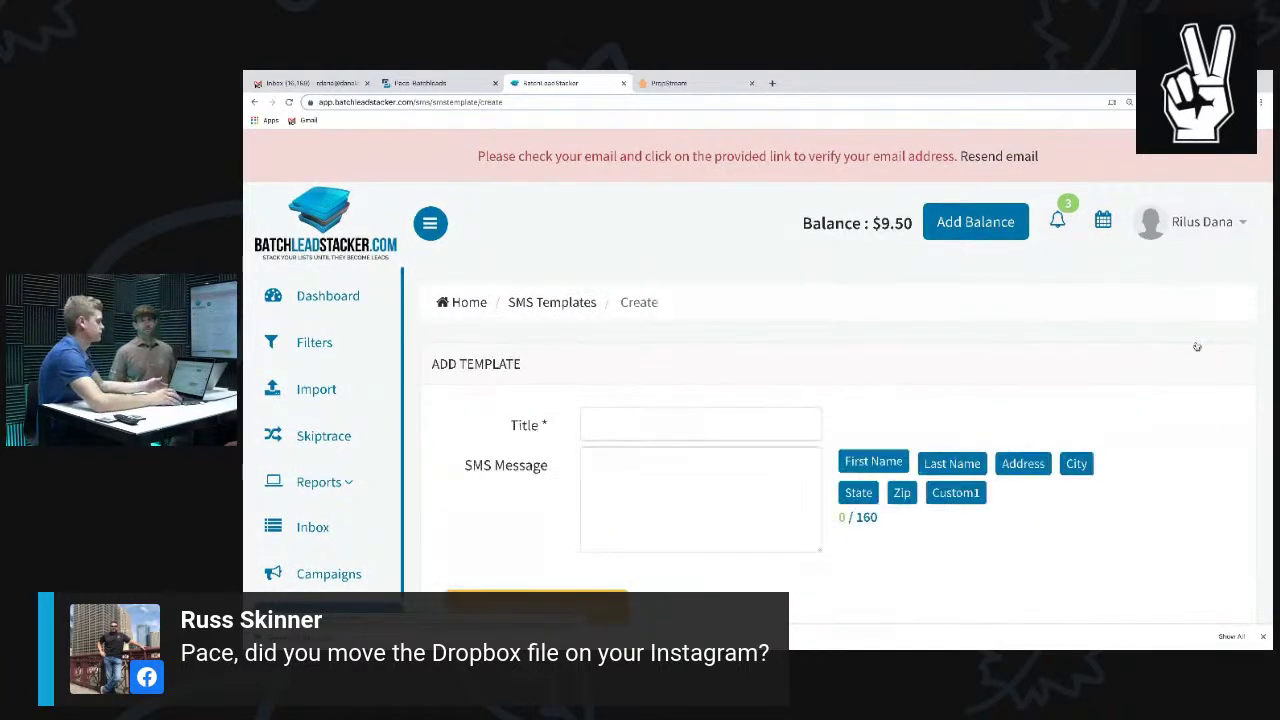
pyautogui.click(701, 427)
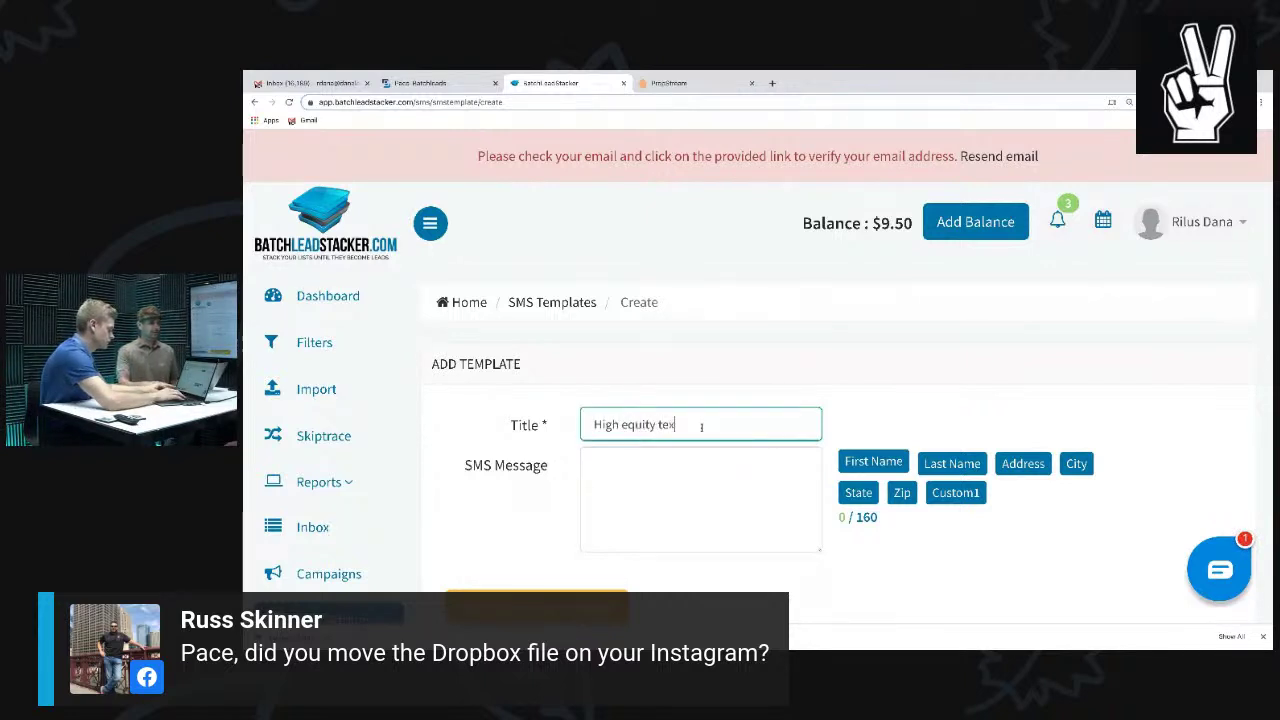
pyautogui.click(709, 490)
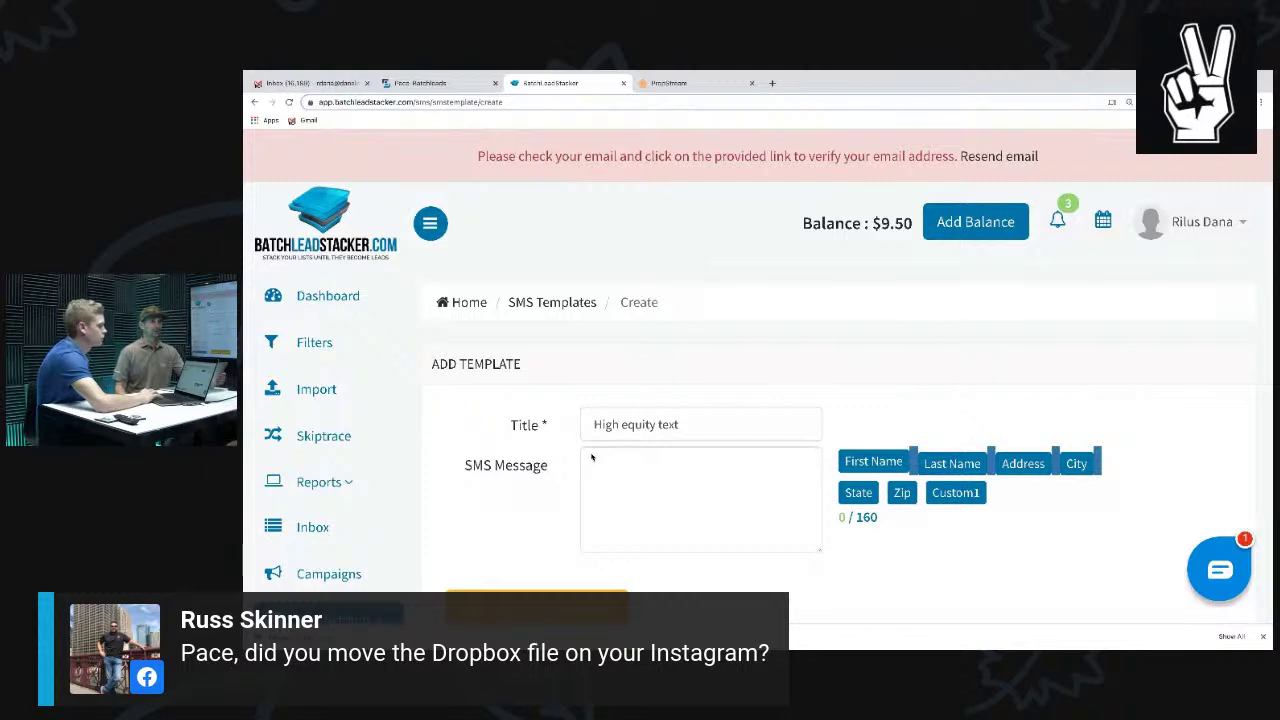
pyautogui.scroll(-1, 600, 470)
pyautogui.scroll(-1, 600, 468)
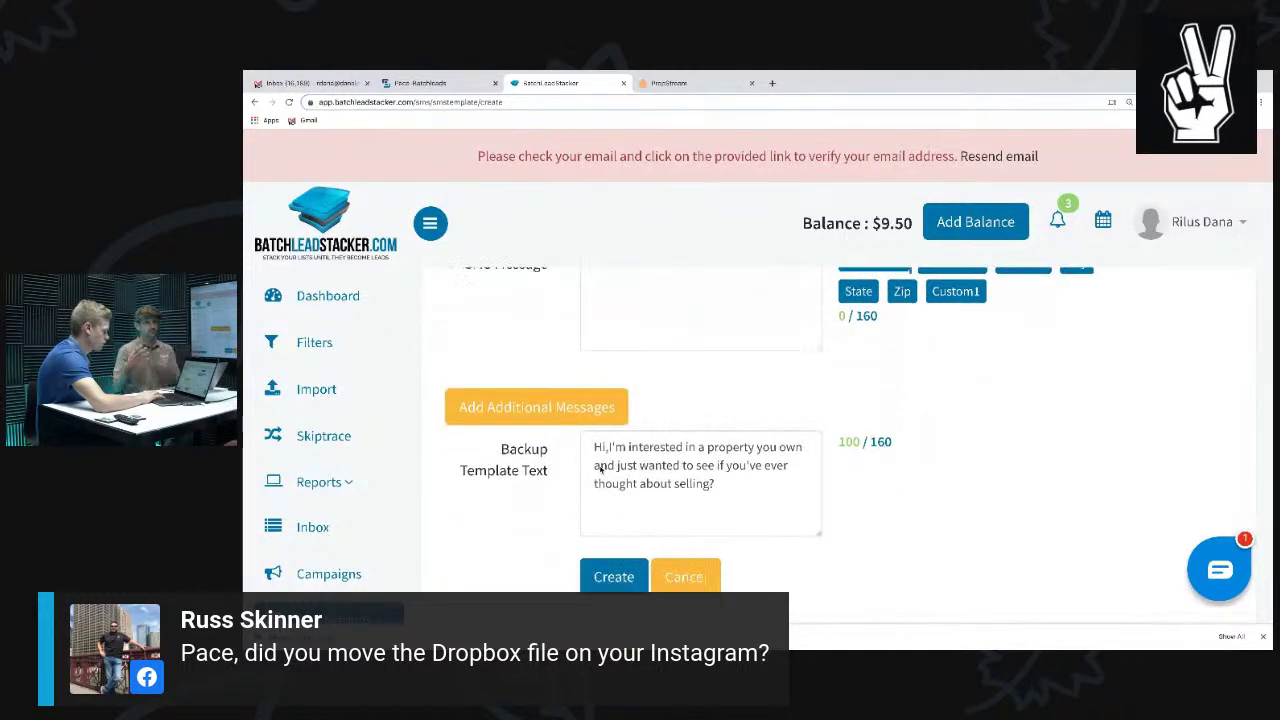
pyautogui.scroll(2, 600, 468)
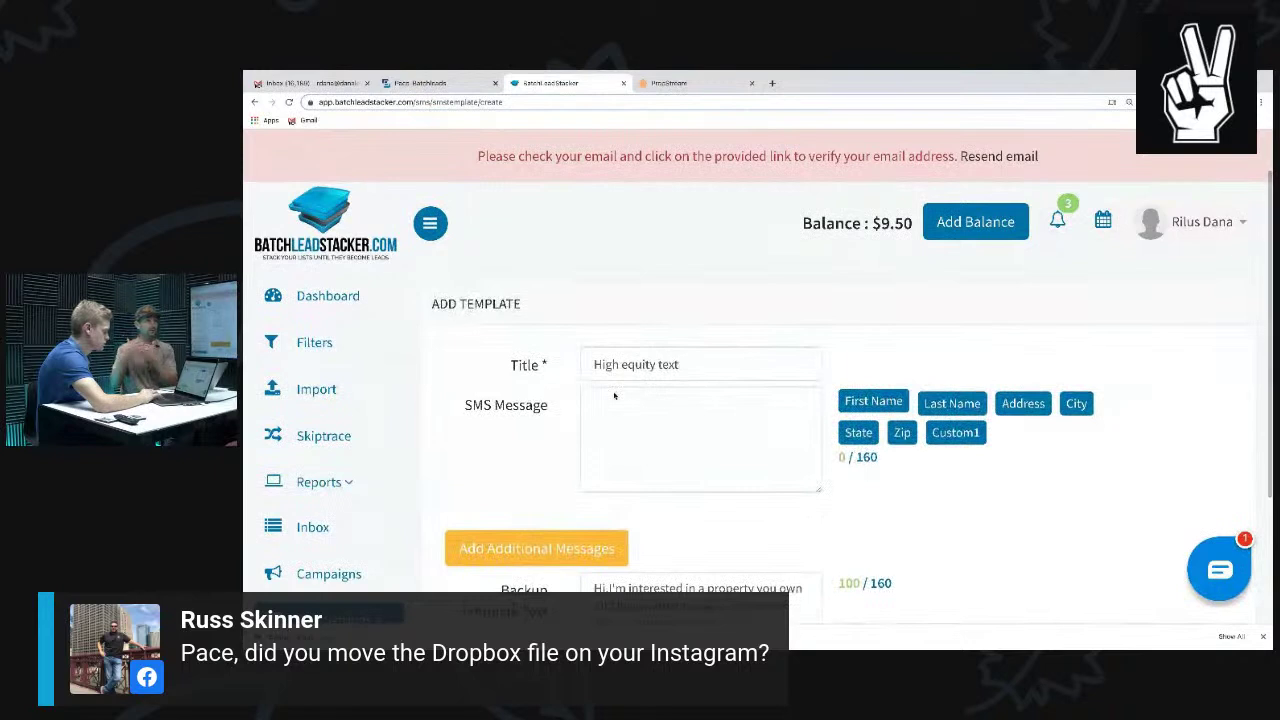
# - Write the first SMS 'Hi {{first_name}} is the property at {{address}} yours?' and add a second message
pyautogui.click(606, 483)
pyautogui.write('Hi')
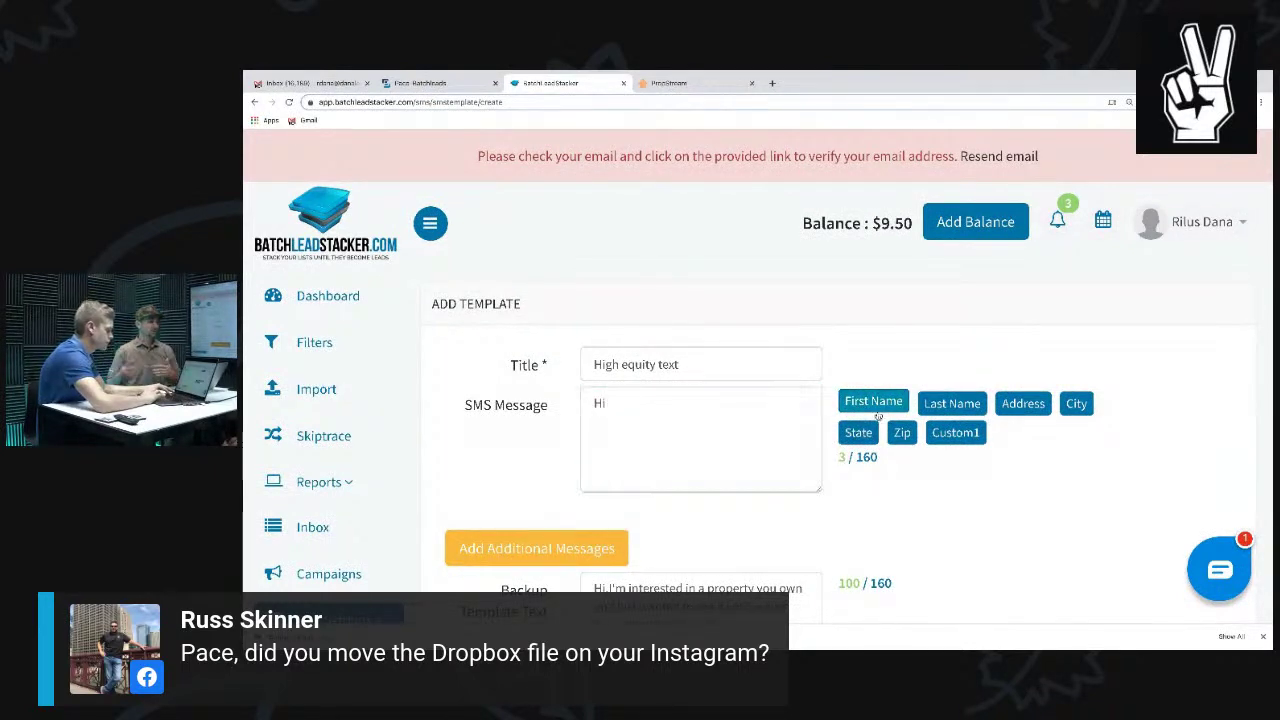
pyautogui.click(873, 401)
pyautogui.click(605, 483)
pyautogui.write('is this you')
pyautogui.press('BackSpace')
pyautogui.press('BackSpace')
pyautogui.press('BackSpace')
pyautogui.press('BackSpace')
pyautogui.press('BackSpace')
pyautogui.press('BackSpace')
pyautogui.press('BackSpace')
pyautogui.write('he property')
pyautogui.press('BackSpace')
pyautogui.write('ty at')
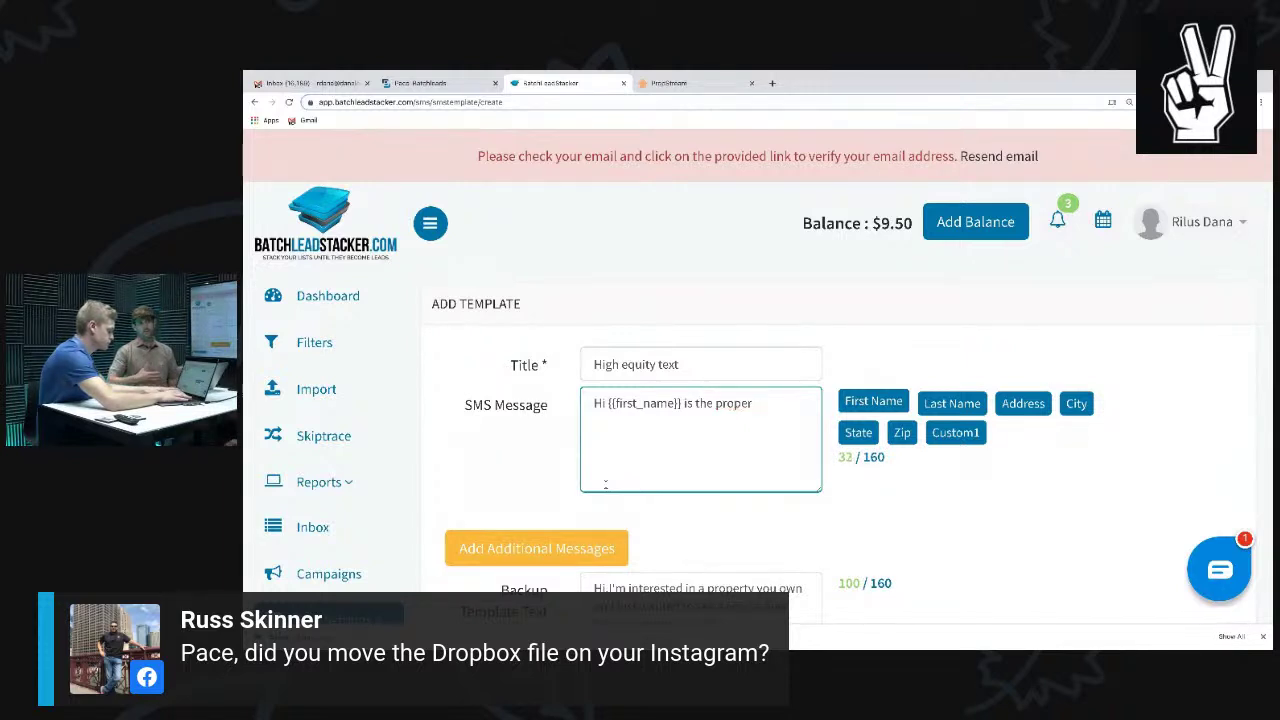
pyautogui.click(1022, 405)
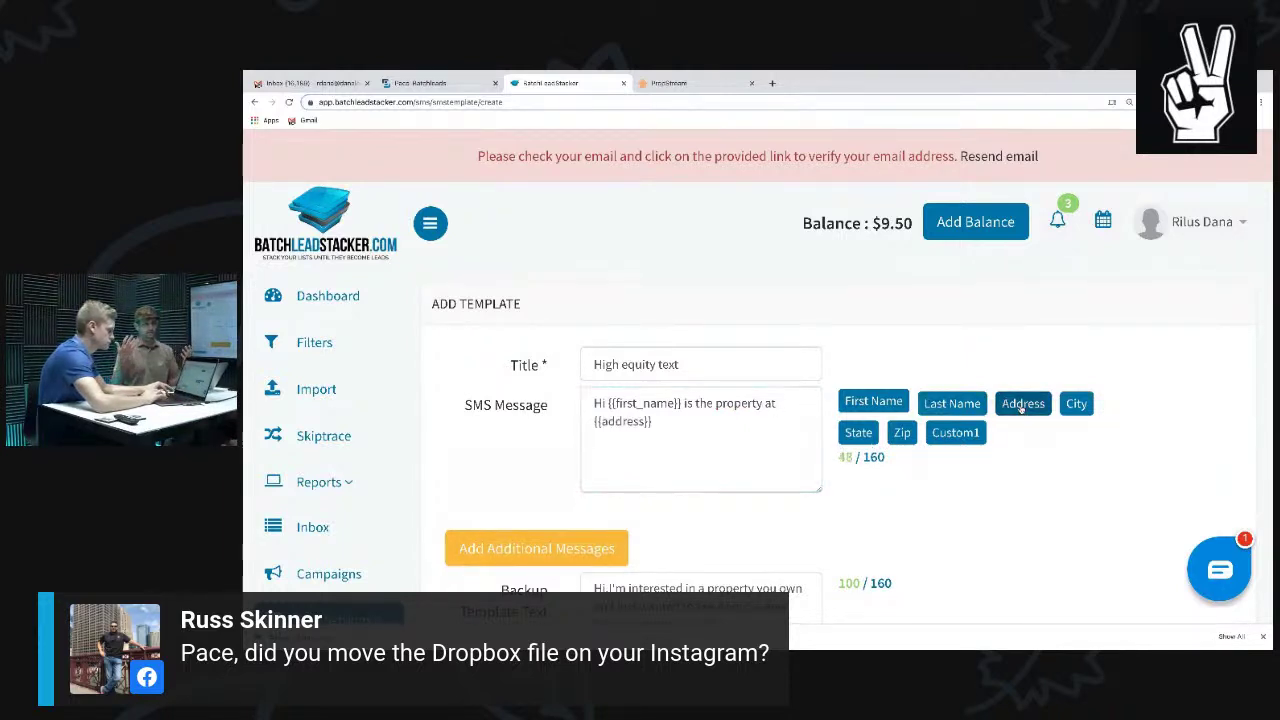
pyautogui.click(639, 468)
pyautogui.write('yours?')
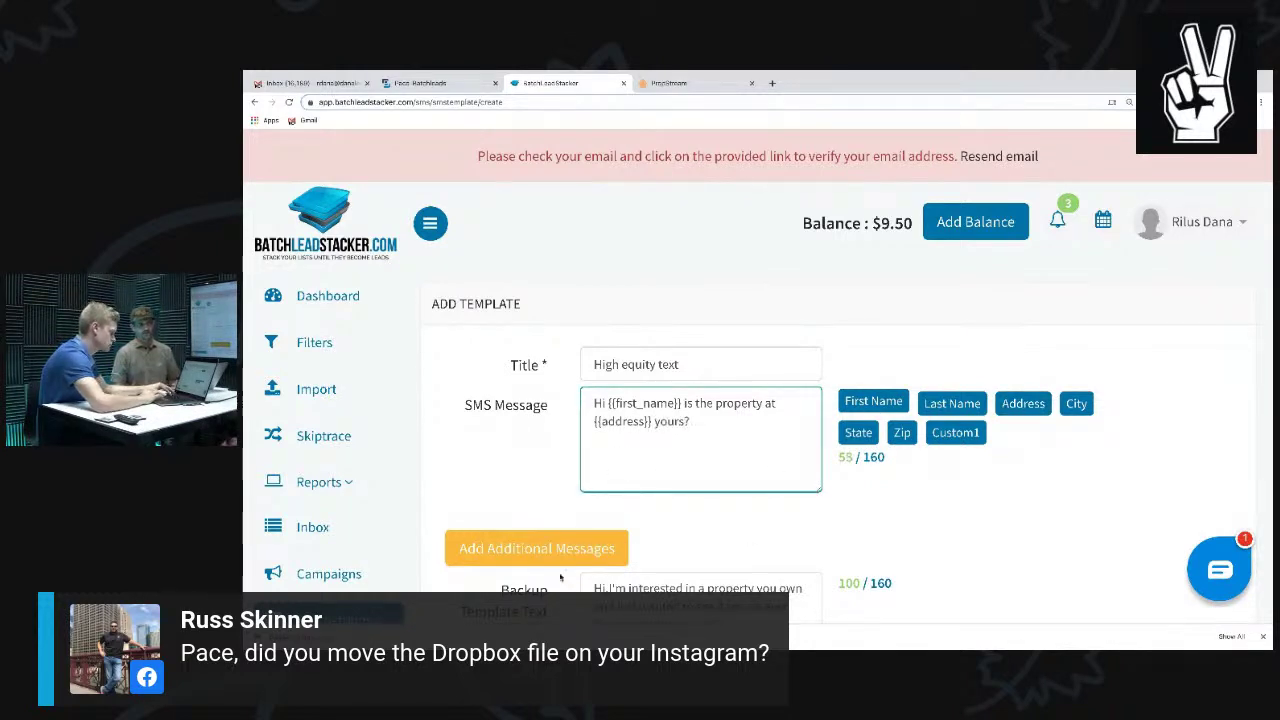
pyautogui.click(541, 552)
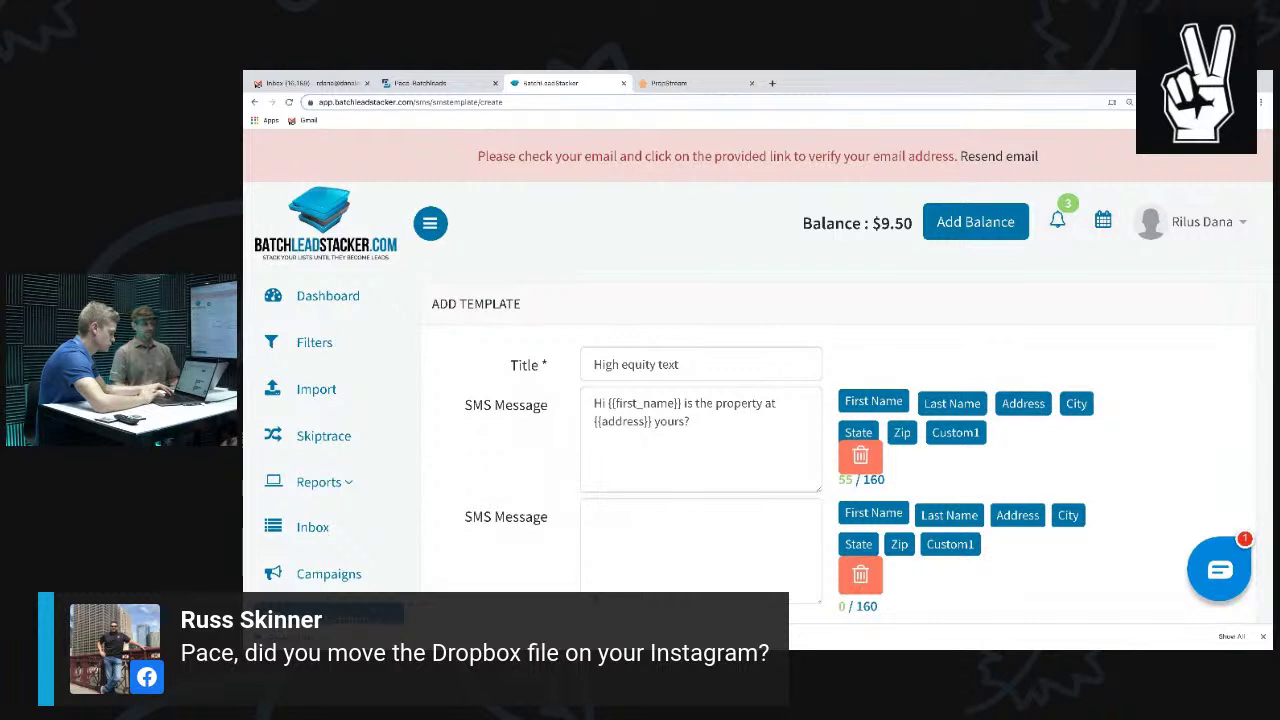
pyautogui.scroll(-1, 596, 600)
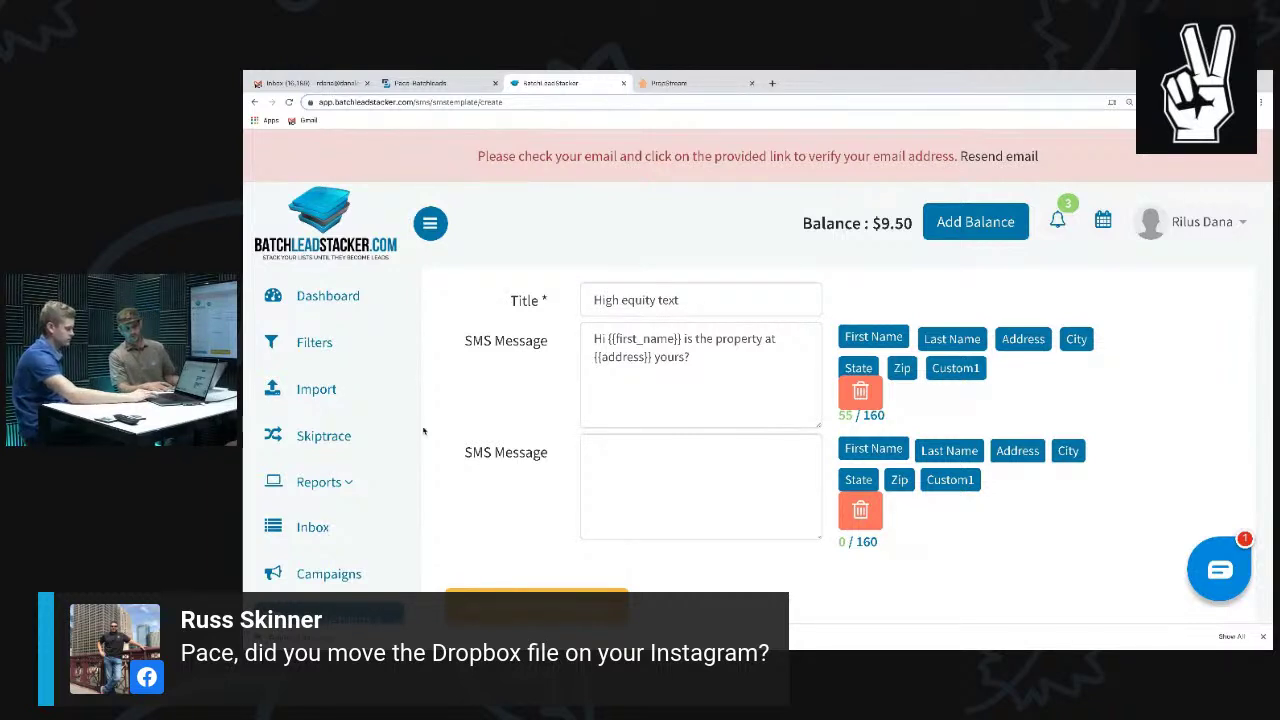
# - Open a new message template from SMS Settings and title it 'High equity texts'
pyautogui.click(331, 305)
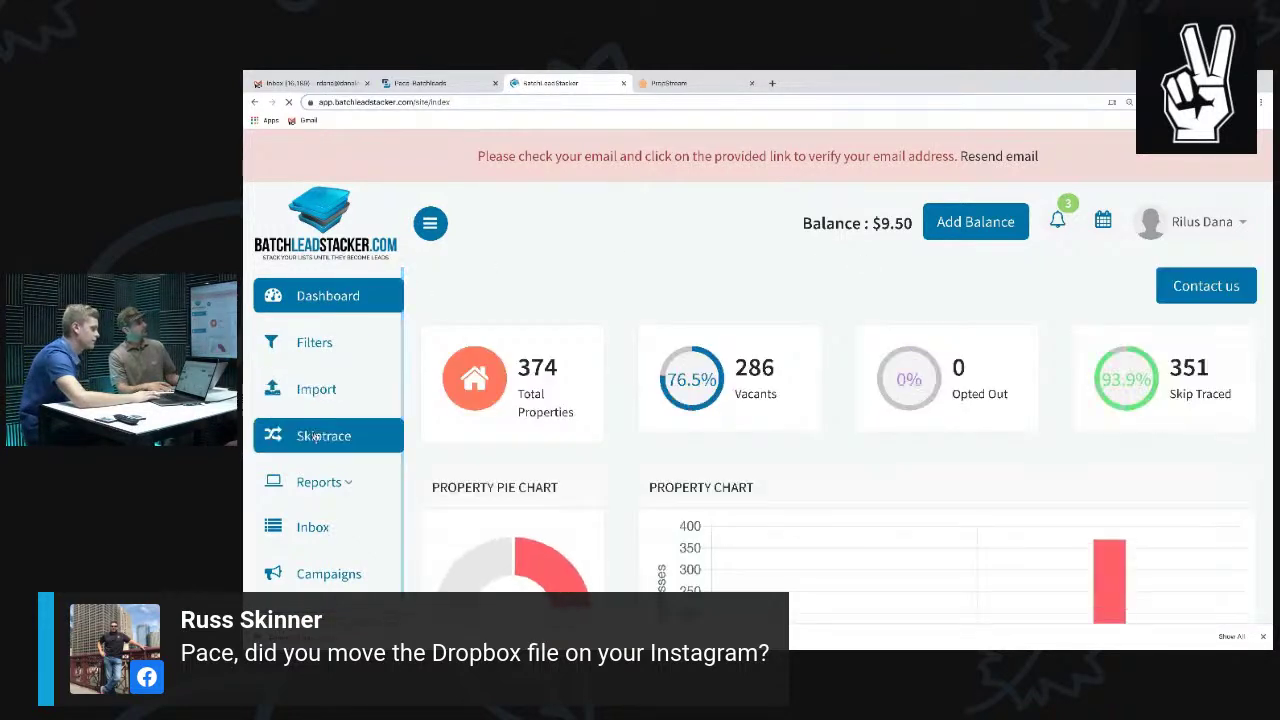
pyautogui.scroll(-1, 330, 445)
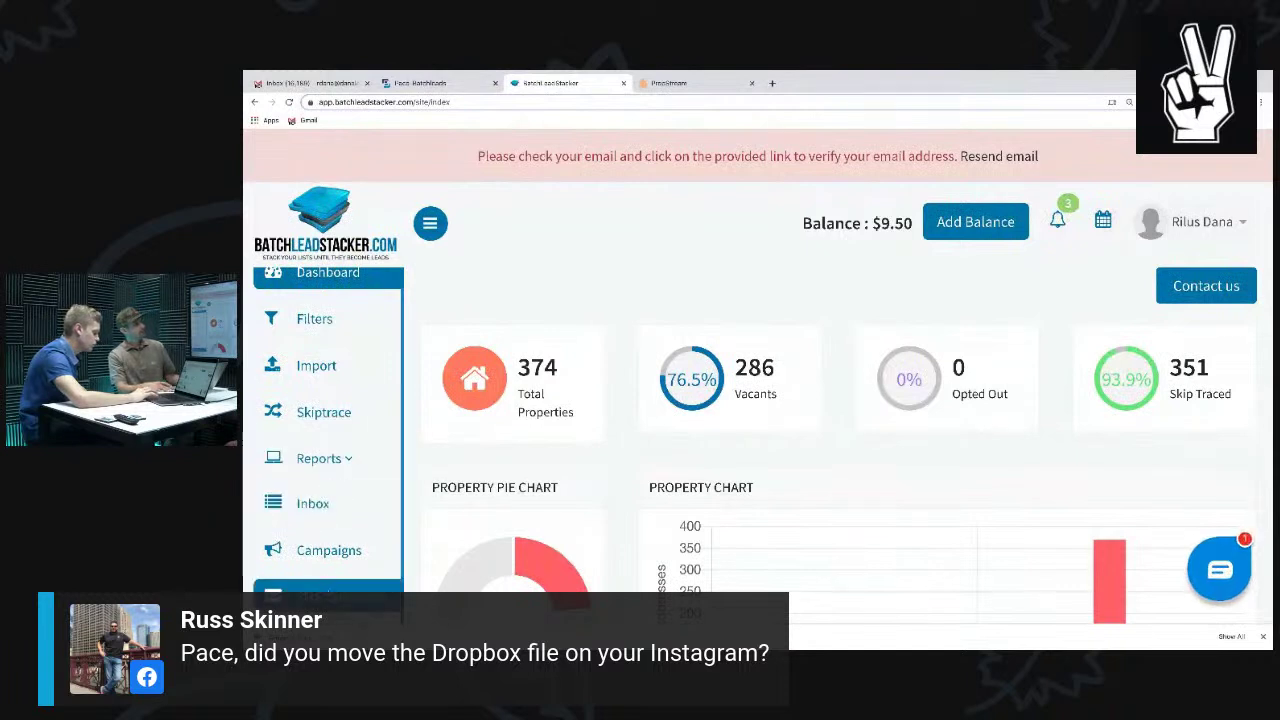
pyautogui.click(330, 597)
pyautogui.scroll(-5, 330, 550)
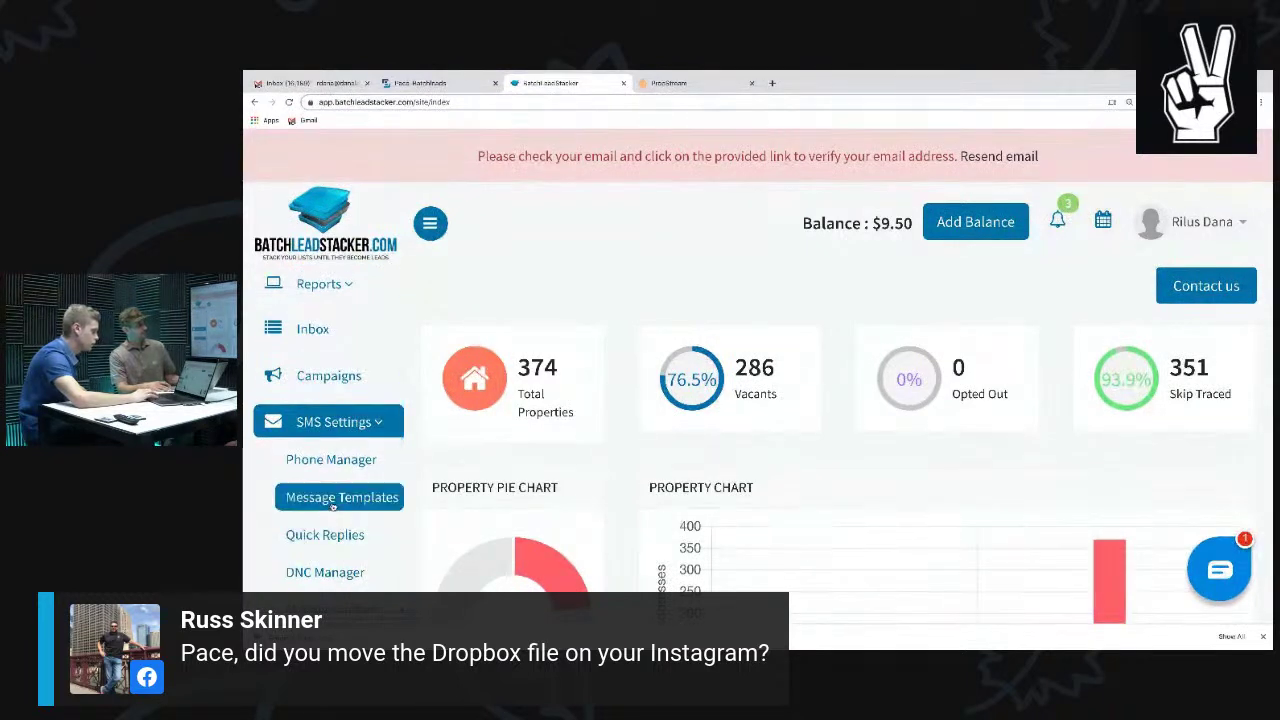
pyautogui.scroll(-1, 332, 509)
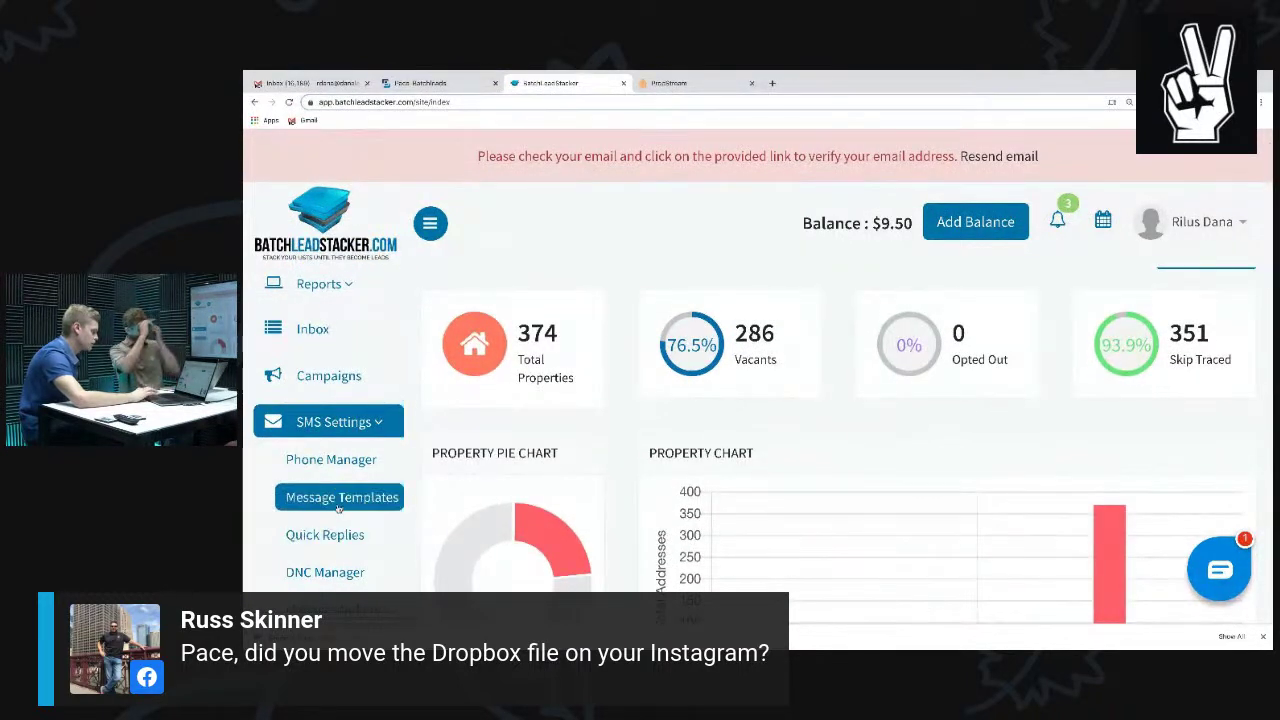
pyautogui.click(341, 504)
pyautogui.click(1183, 371)
pyautogui.click(625, 472)
pyautogui.click(617, 431)
pyautogui.write('High eq')
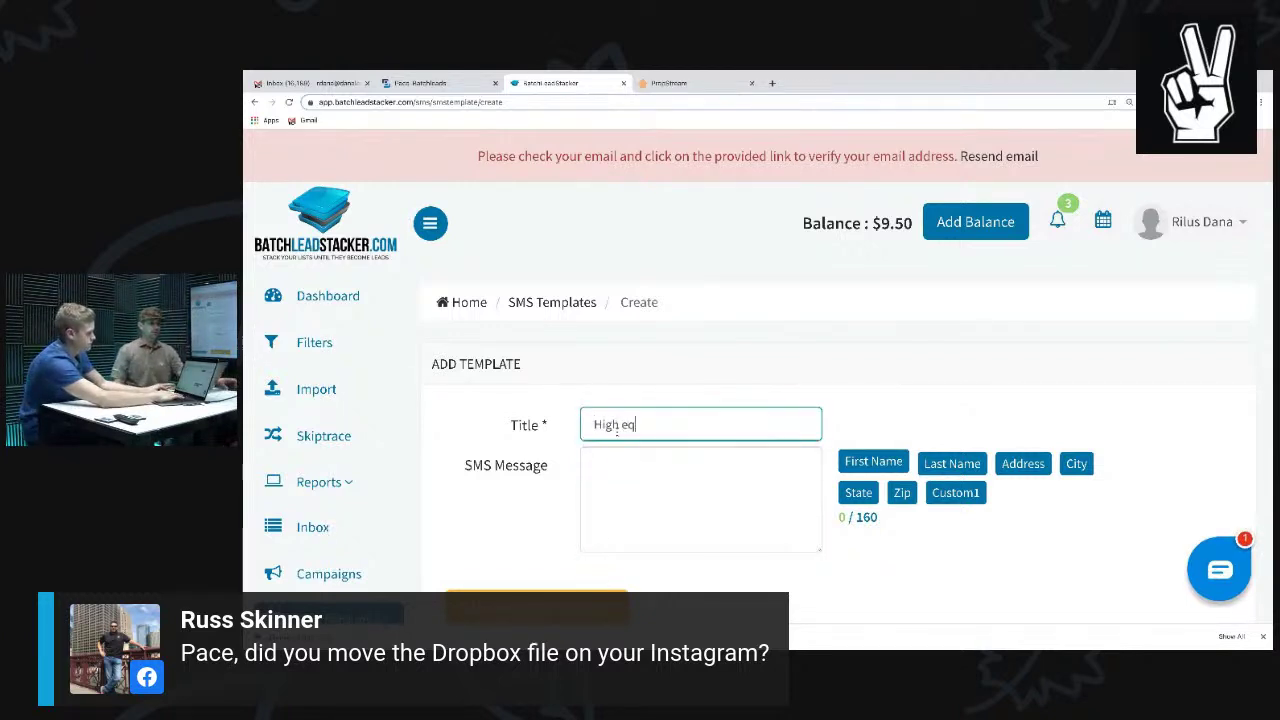
pyautogui.write('uity tex')
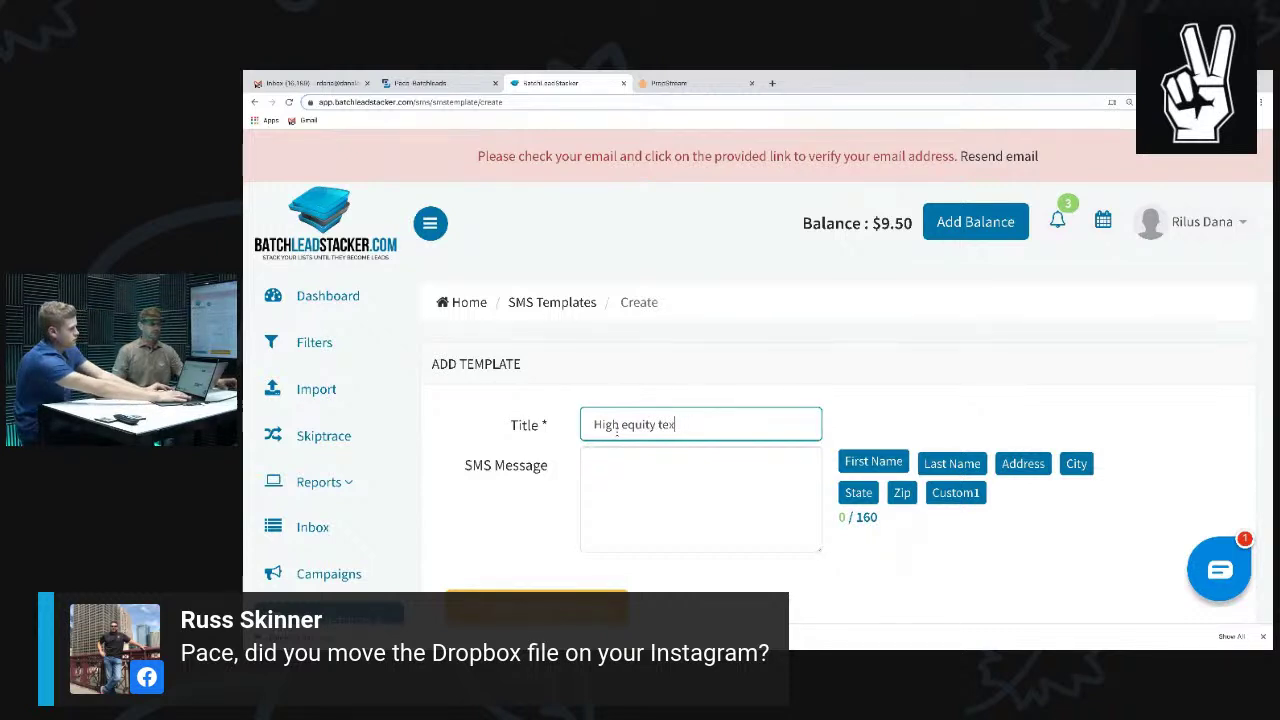
pyautogui.write('ts')
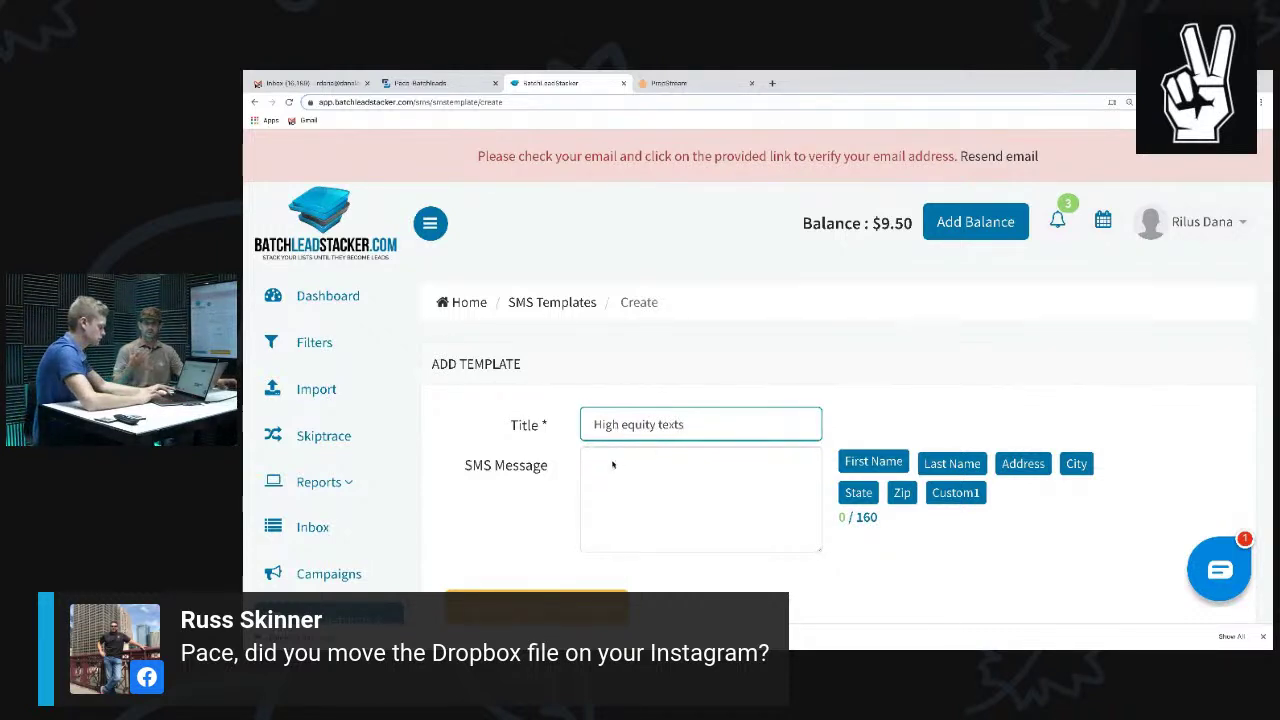
# - Begin the first SMS with 'Hi' and {{first_name}}, then clear the mistaken duplicate text
pyautogui.click(615, 531)
pyautogui.write('Hi')
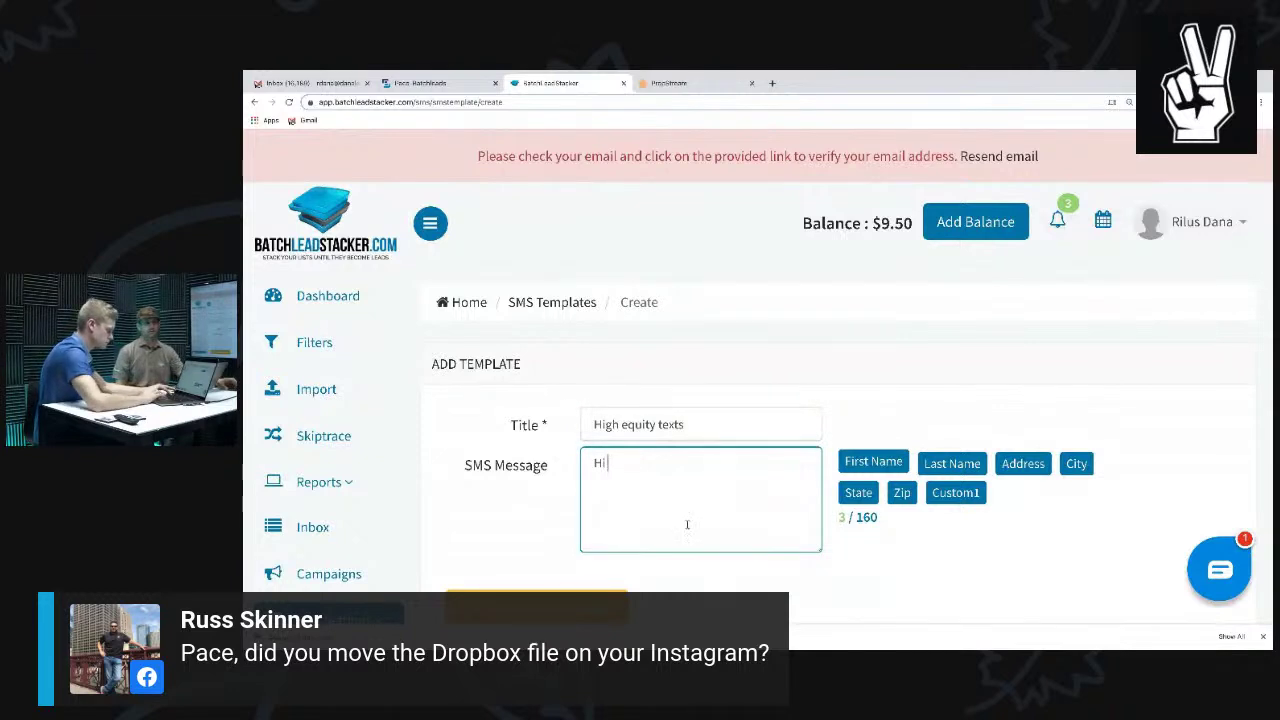
pyautogui.click(873, 462)
pyautogui.click(873, 462)
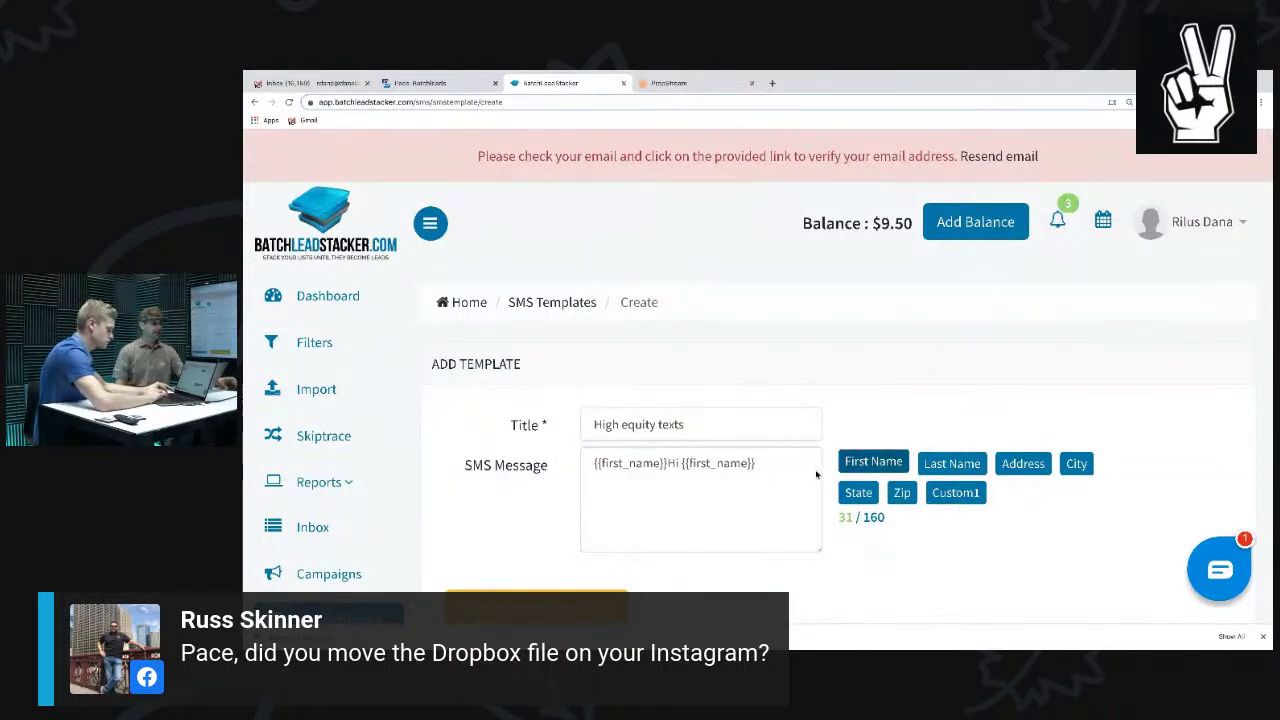
pyautogui.click(607, 537)
pyautogui.press('BackSpace')
pyautogui.press('BackSpace')
pyautogui.press('BackSpace')
pyautogui.press('BackSpace')
pyautogui.press('BackSpace')
pyautogui.press('BackSpace')
pyautogui.press('BackSpace')
pyautogui.press('BackSpace')
pyautogui.press('BackSpace')
pyautogui.press('BackSpace')
pyautogui.press('BackSpace')
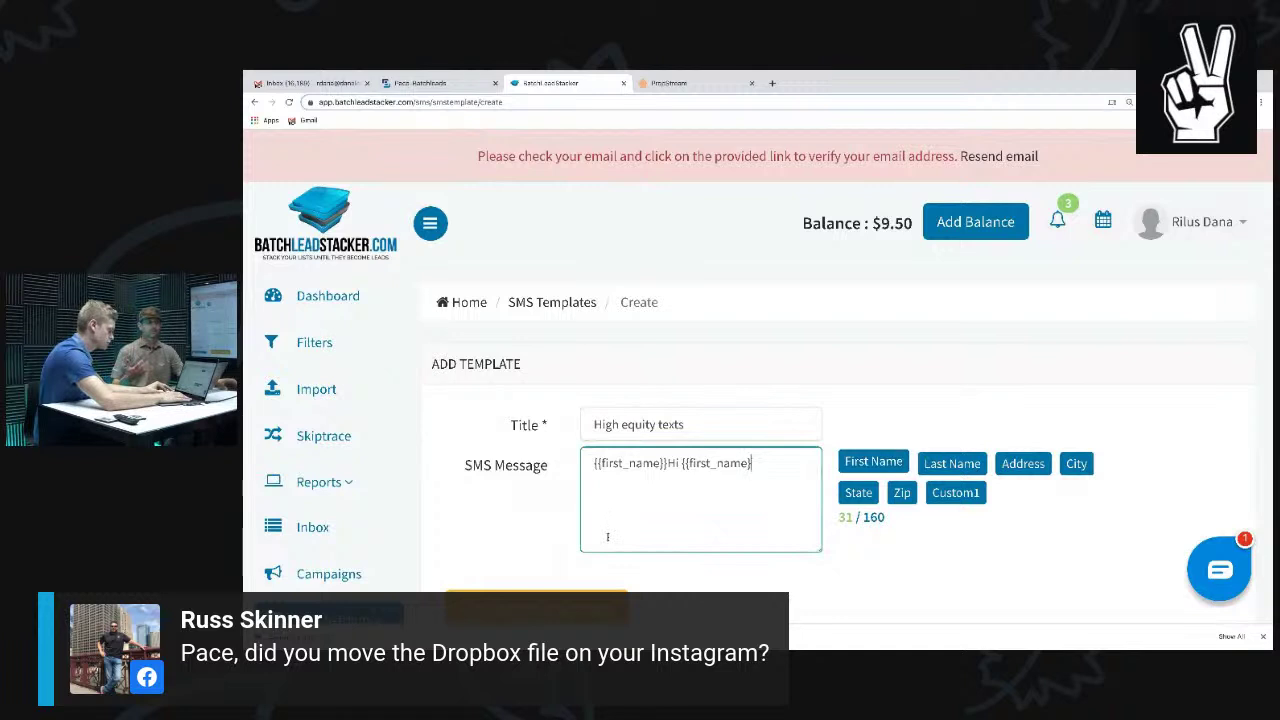
pyautogui.press('BackSpace')
pyautogui.press('BackSpace')
pyautogui.press('BackSpace')
pyautogui.press('BackSpace')
pyautogui.press('BackSpace')
pyautogui.press('BackSpace')
pyautogui.press('BackSpace')
pyautogui.press('BackSpace')
pyautogui.press('BackSpace')
pyautogui.press('BackSpace')
pyautogui.press('BackSpace')
pyautogui.press('BackSpace')
pyautogui.press('BackSpace')
pyautogui.press('BackSpace')
pyautogui.press('BackSpace')
pyautogui.press('BackSpace')
pyautogui.press('BackSpace')
pyautogui.press('BackSpace')
pyautogui.press('BackSpace')
pyautogui.press('BackSpace')
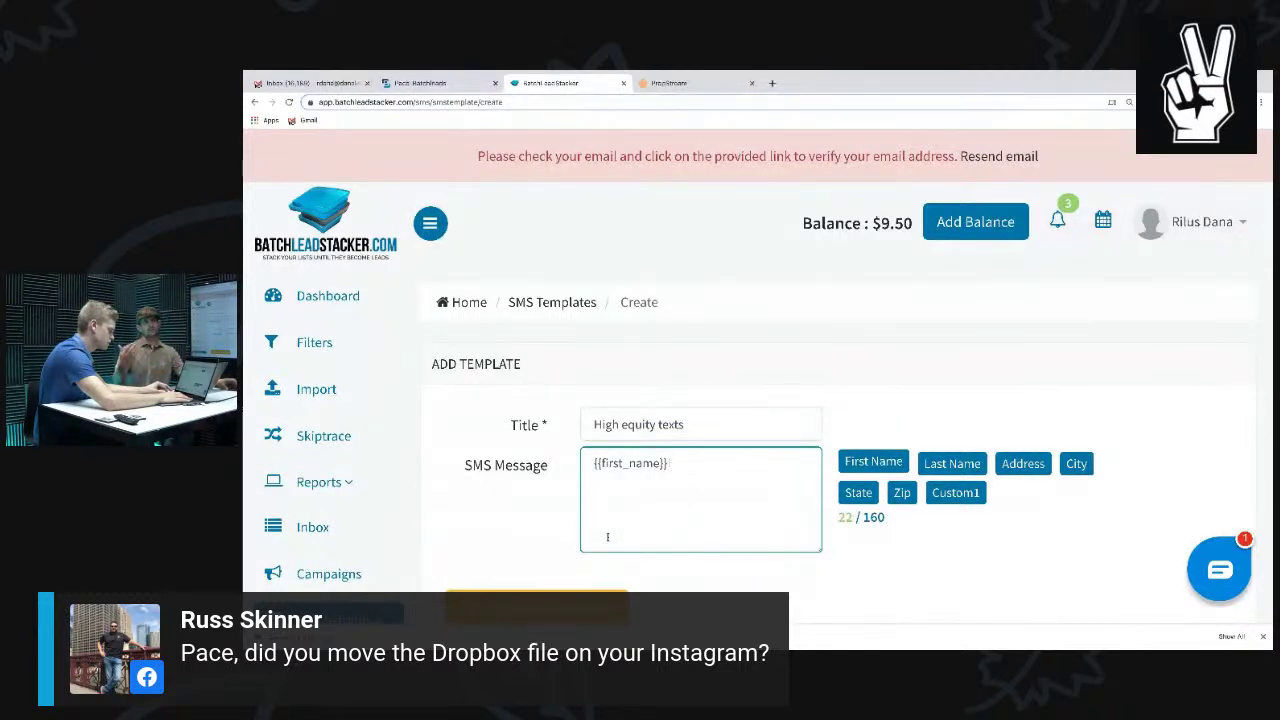
# - Retype 'Hi {{first_name}} is the property at {{address}} yours?' and add a second message slot
pyautogui.write('Hi')
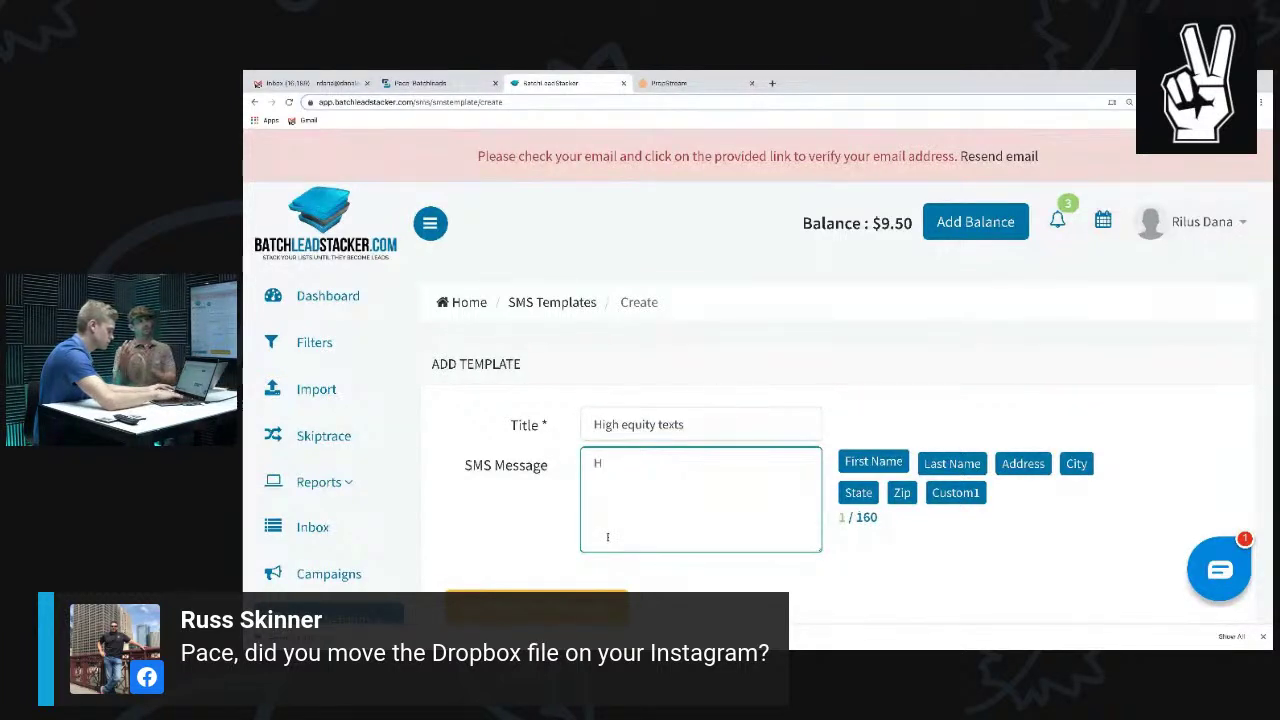
pyautogui.click(870, 462)
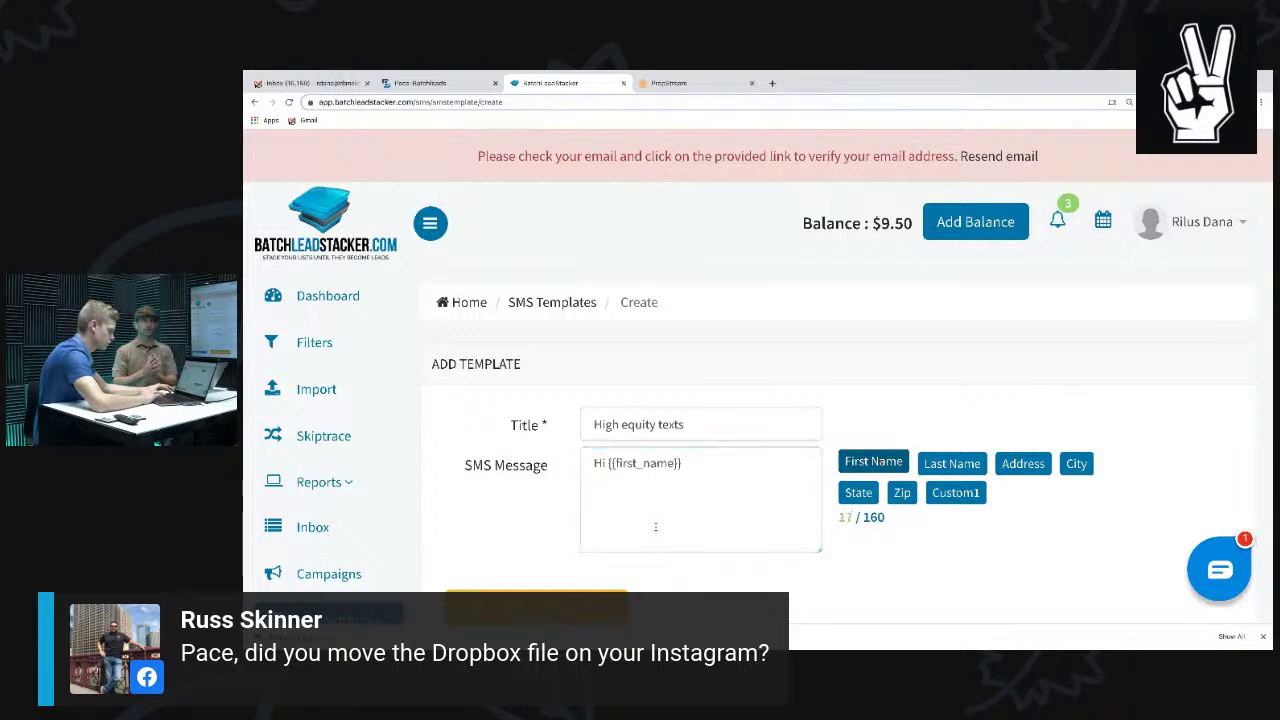
pyautogui.click(627, 538)
pyautogui.write('i')
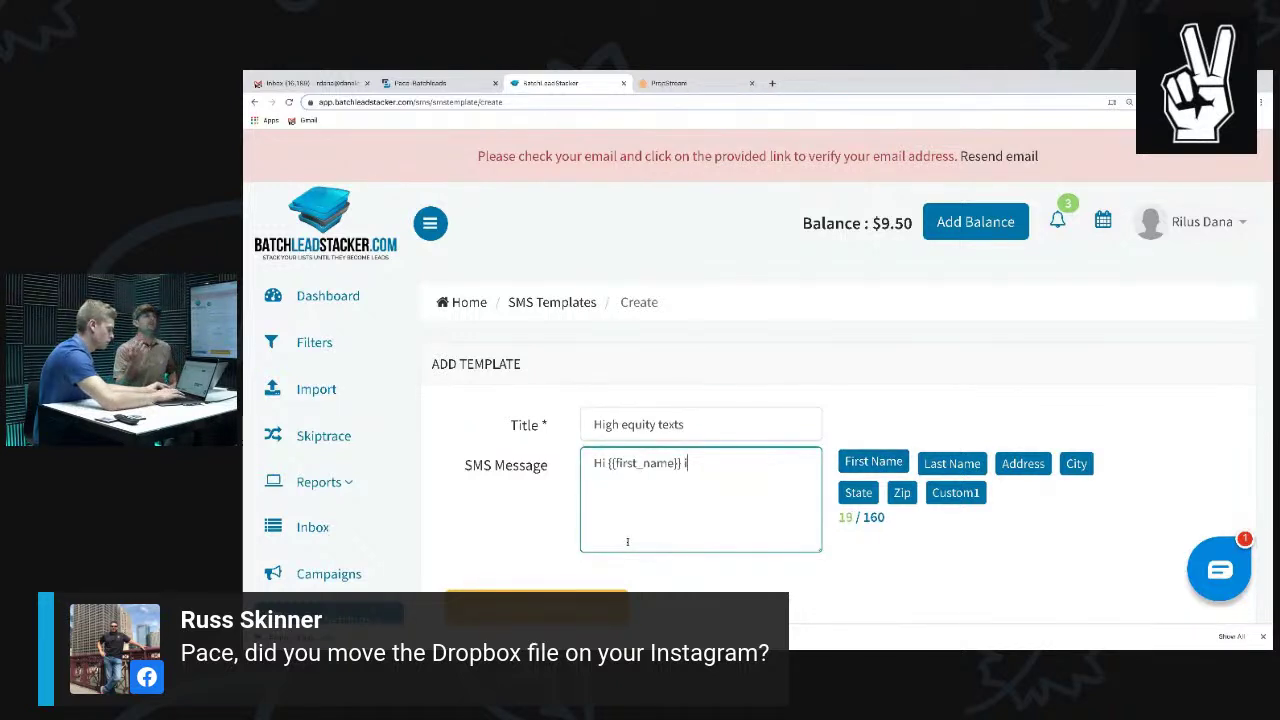
pyautogui.write('s the property at')
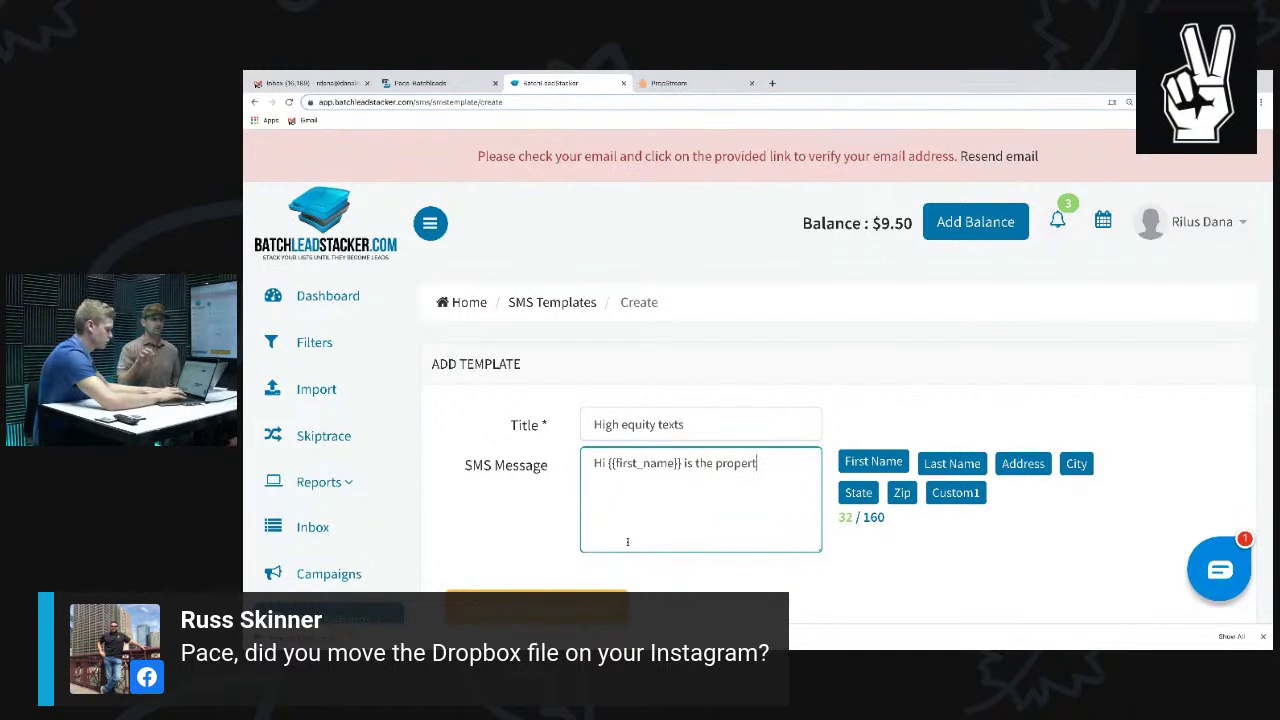
pyautogui.click(1010, 465)
pyautogui.write('yours?')
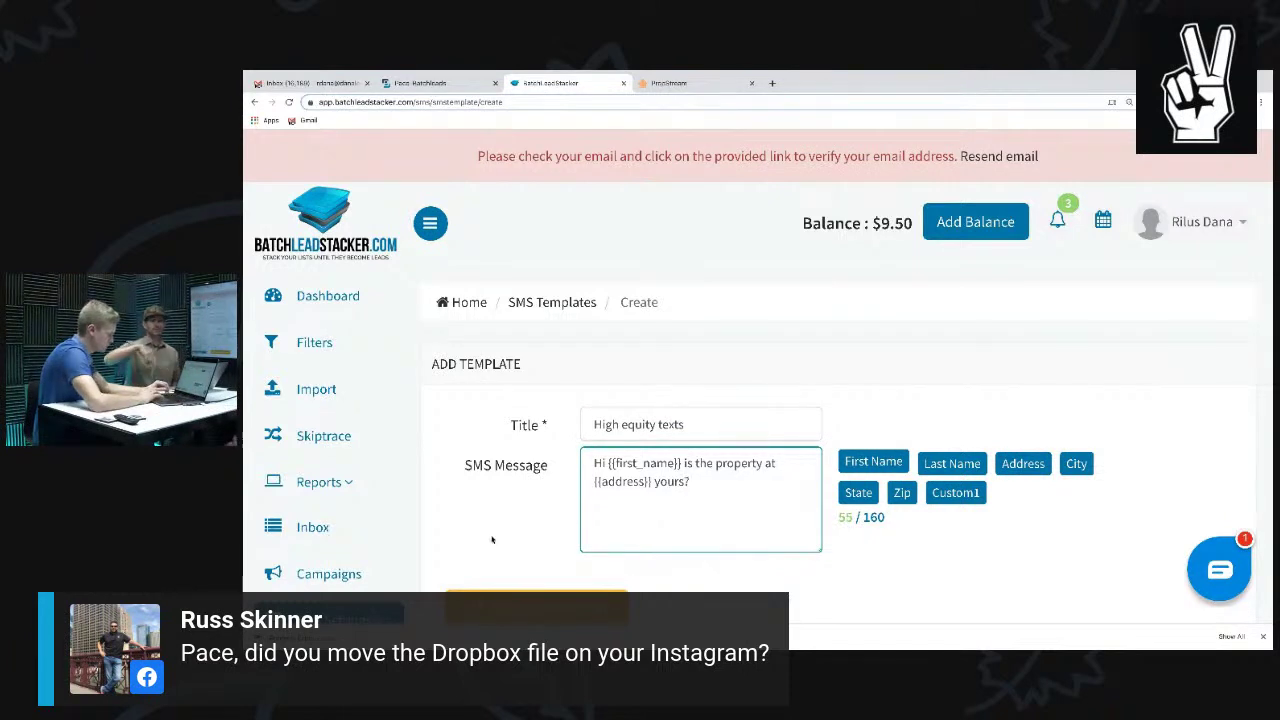
pyautogui.scroll(-1, 491, 540)
pyautogui.click(495, 568)
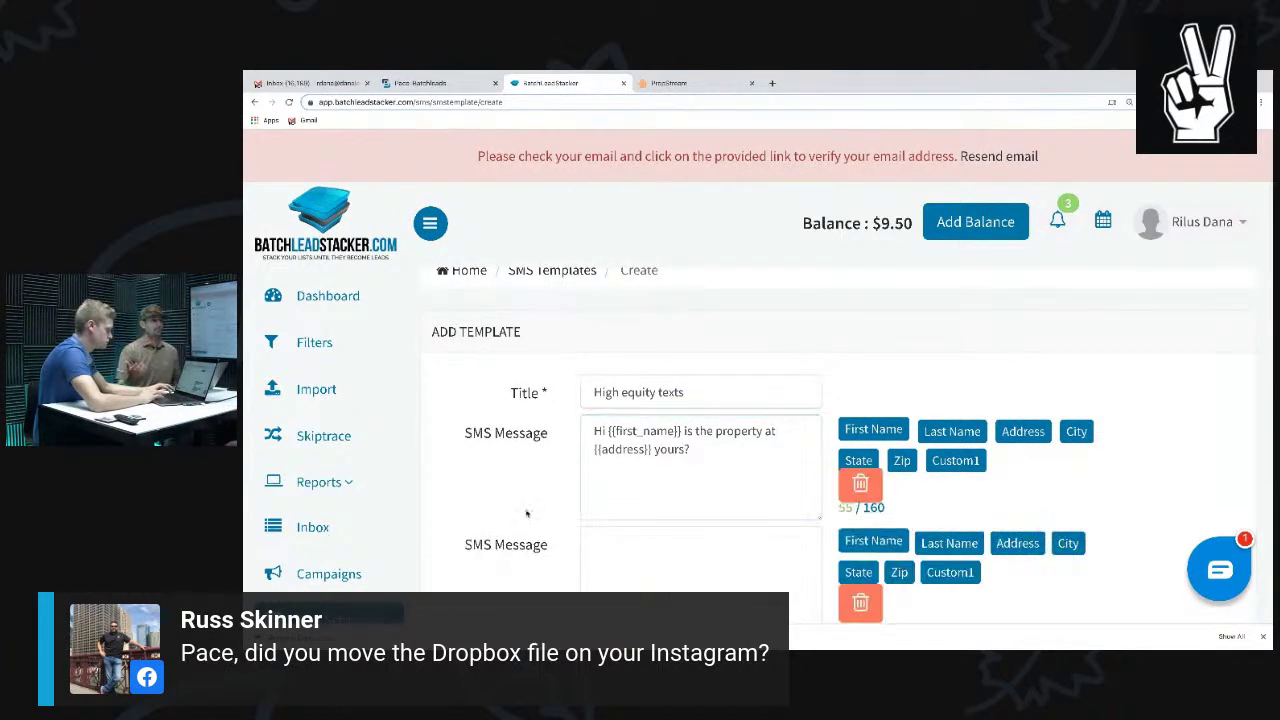
pyautogui.scroll(-1, 526, 513)
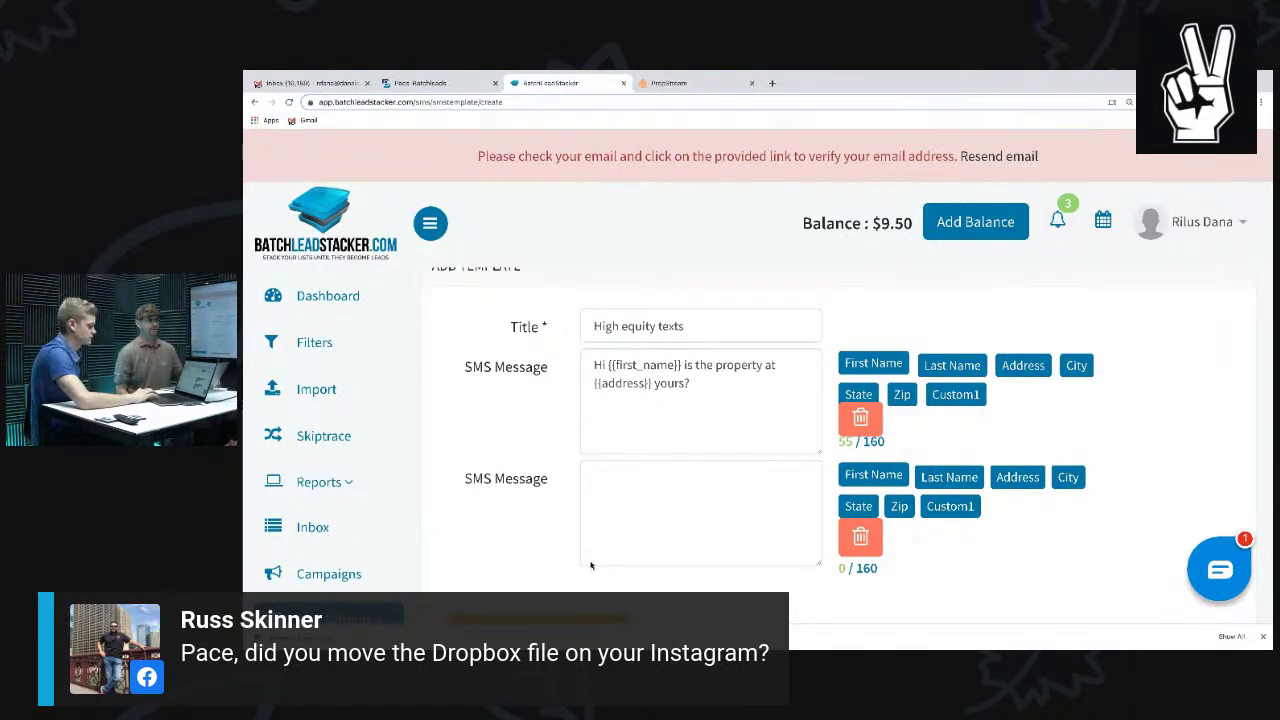
# - Return to the dashboard (374 properties, 351 skip traced) and expand the SMS Settings menu
pyautogui.click(352, 296)
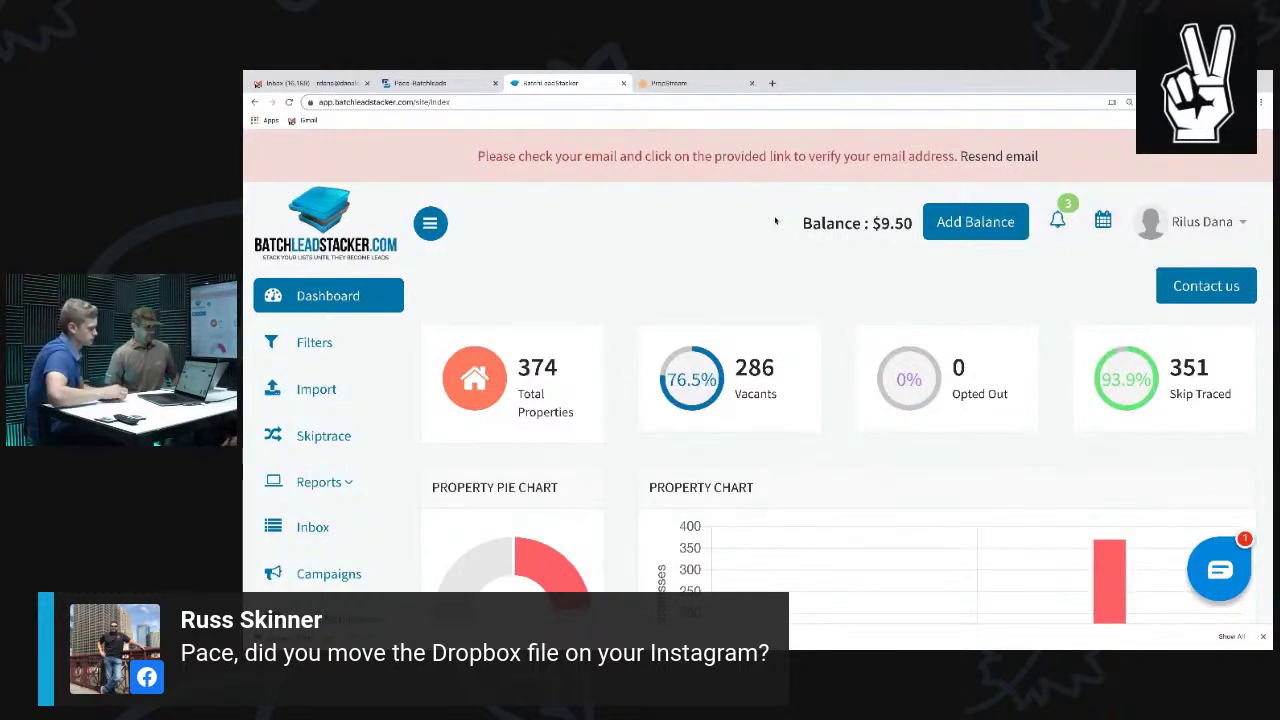
pyautogui.scroll(-1, 330, 475)
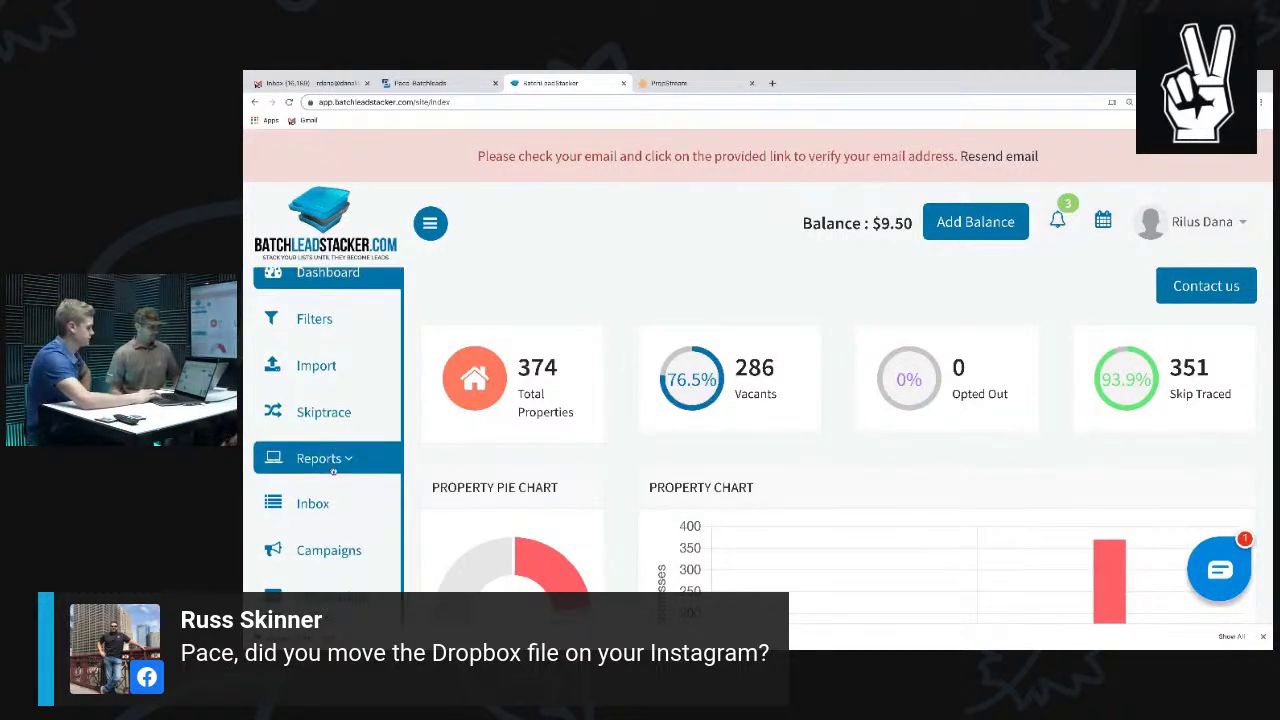
pyautogui.click(340, 592)
pyautogui.scroll(-4, 335, 530)
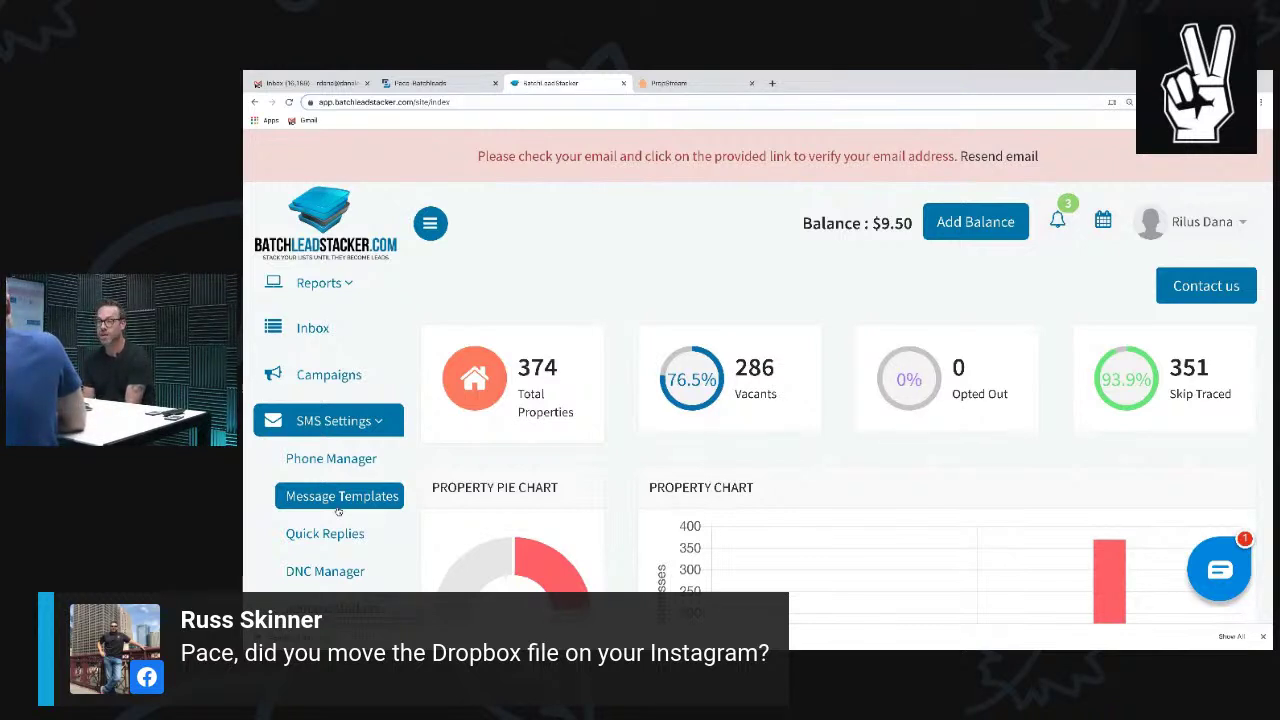
# - Check the empty Message Templates list, then resend the email verification message
pyautogui.click(338, 508)
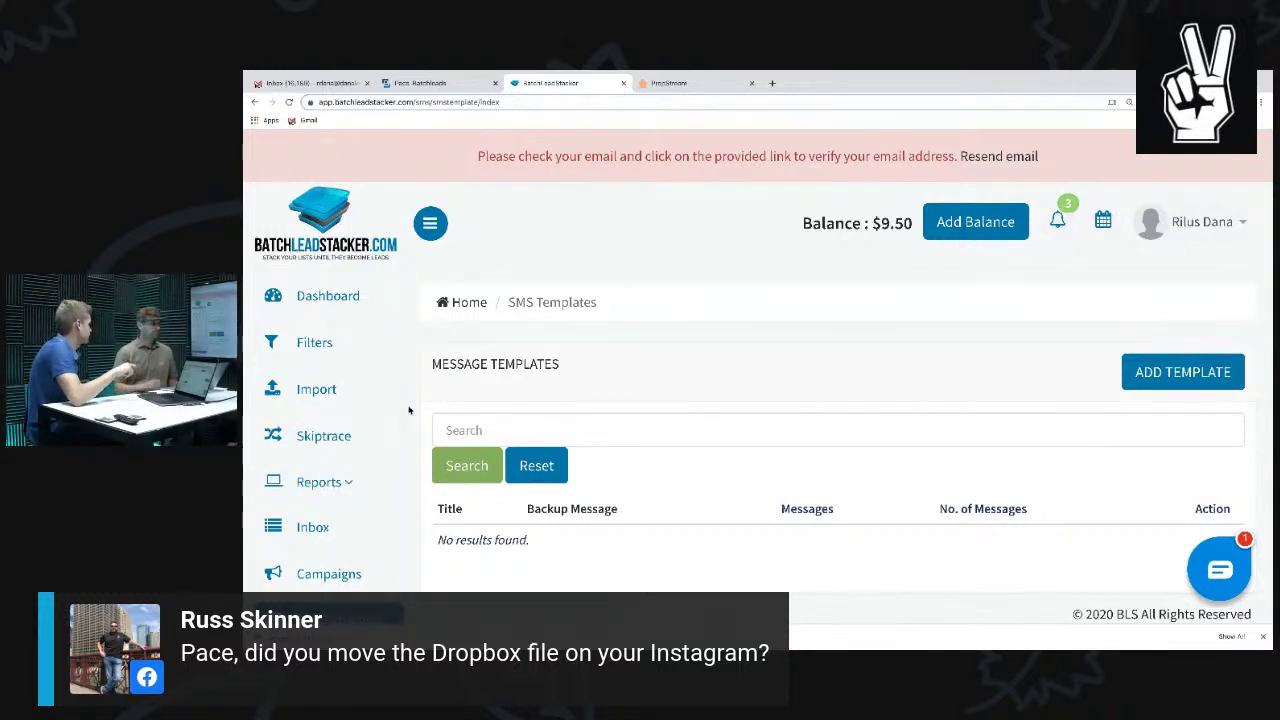
pyautogui.scroll(-1, 409, 410)
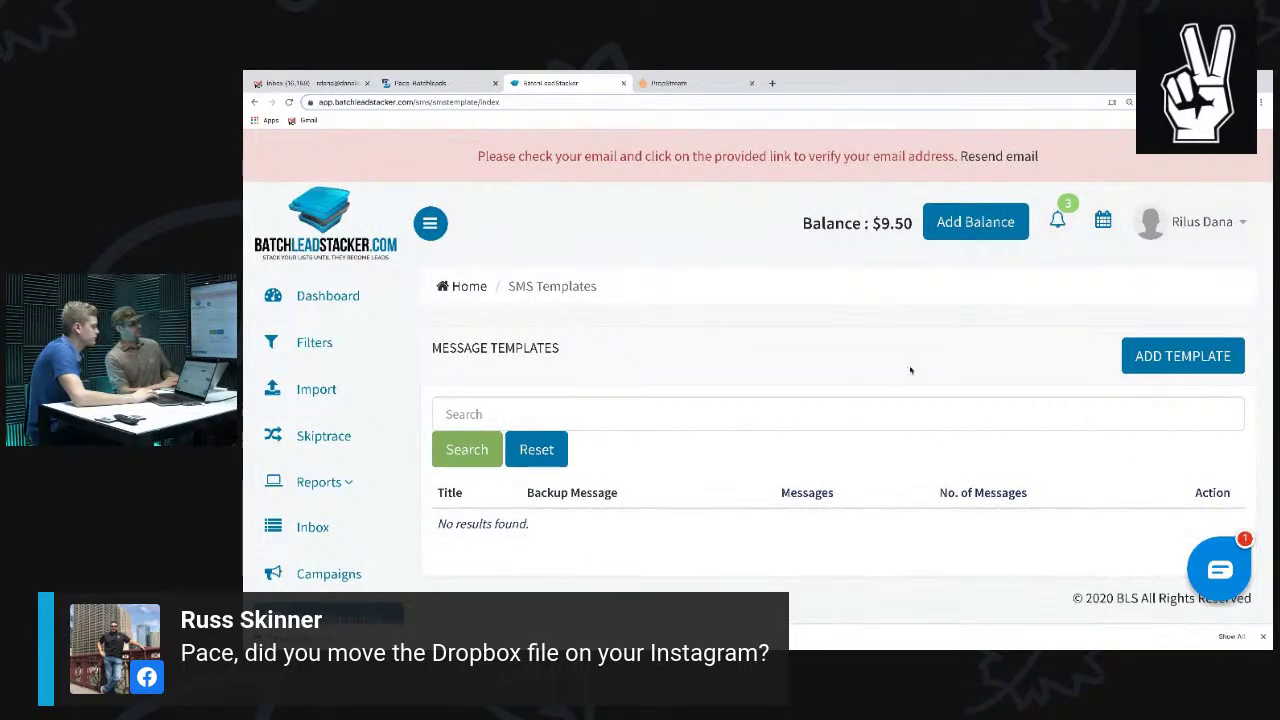
pyautogui.click(1005, 158)
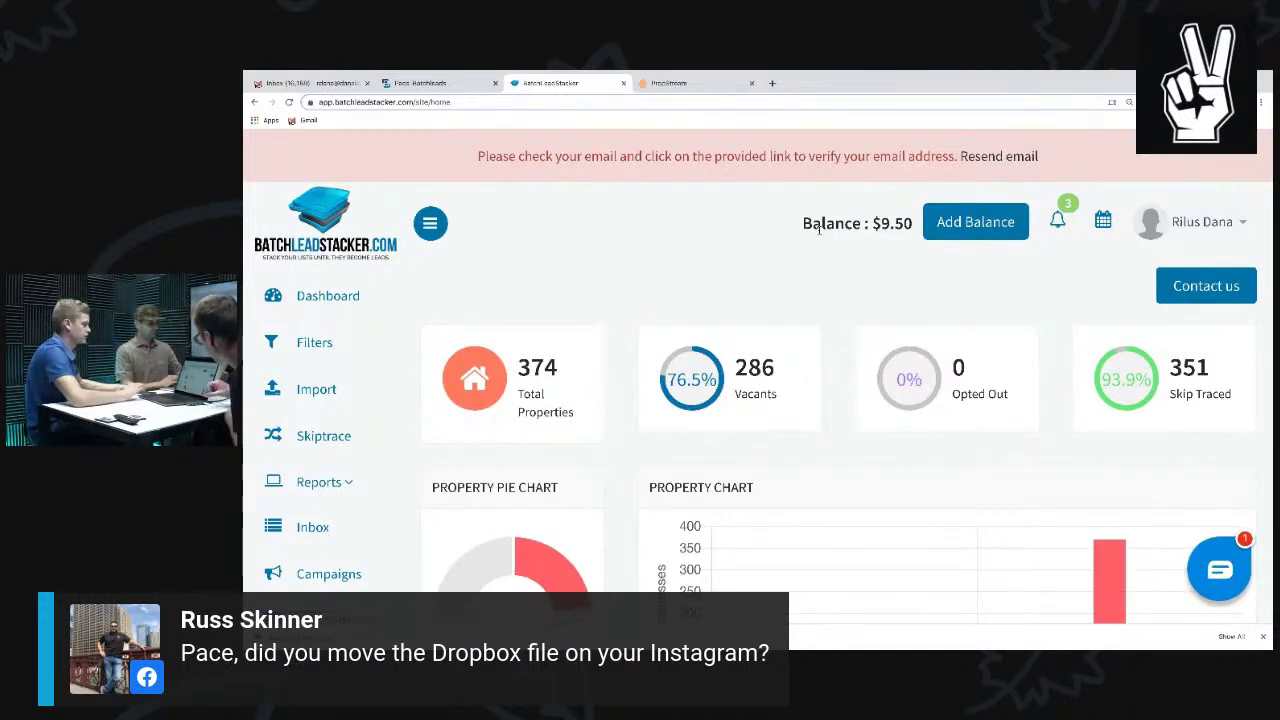
# - Open the BatchLeadStacker verification email in Gmail and follow its link to the dashboard
pyautogui.click(300, 83)
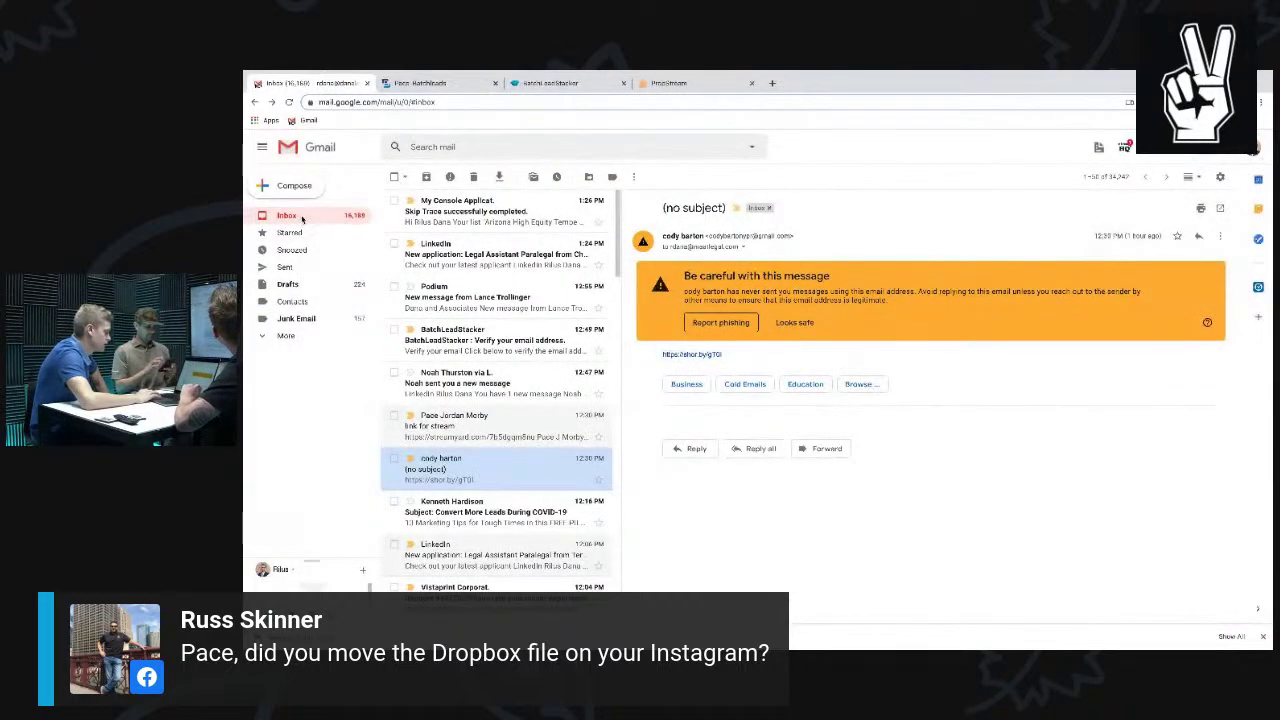
pyautogui.click(488, 215)
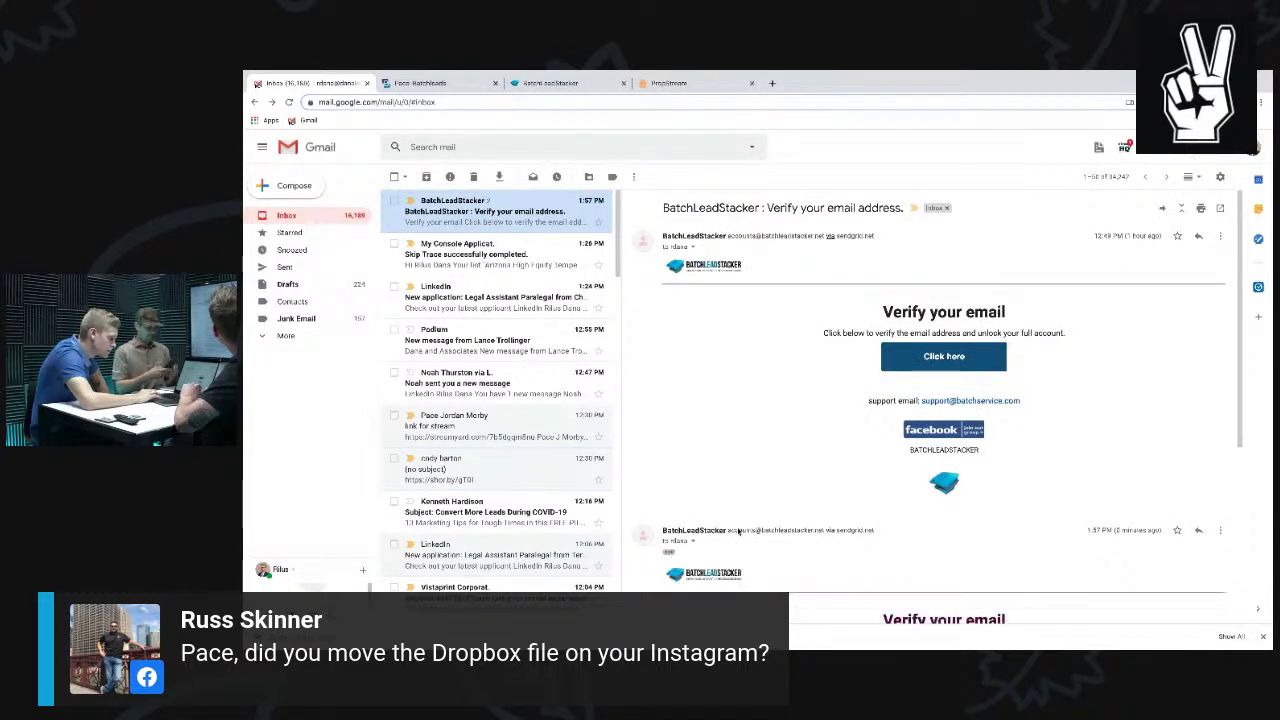
pyautogui.scroll(-2, 828, 492)
pyautogui.scroll(-2, 826, 490)
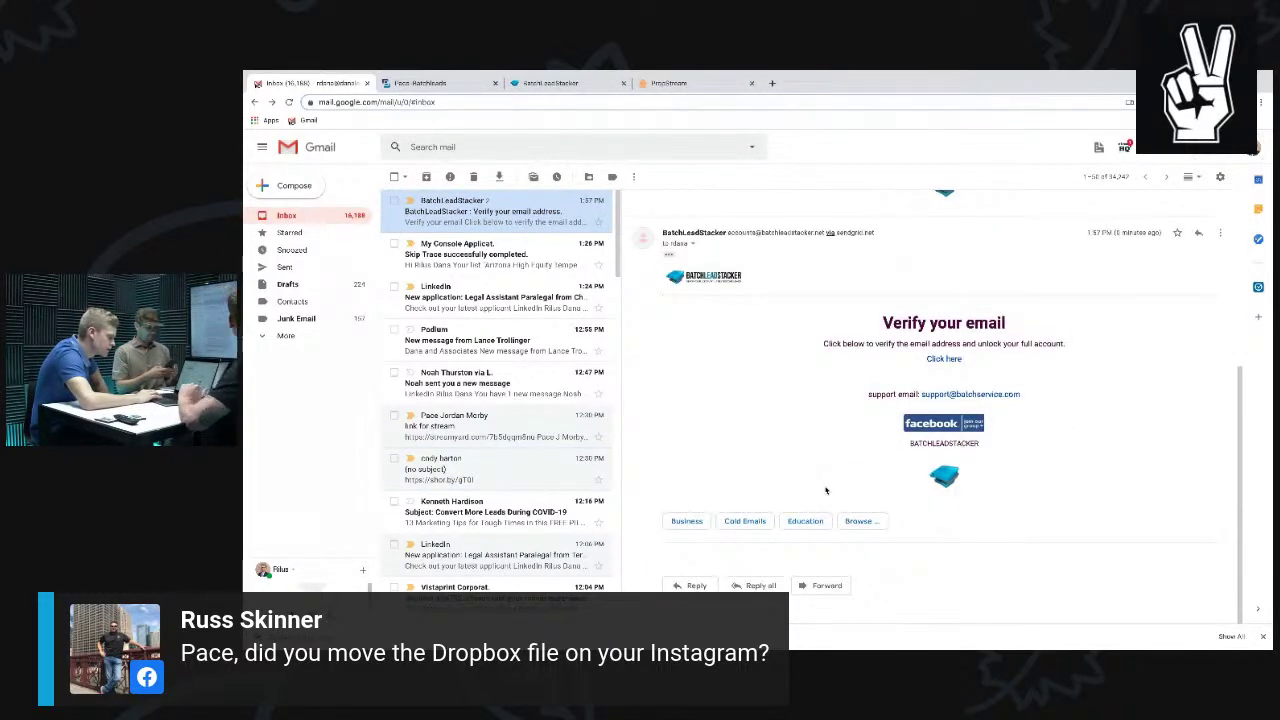
pyautogui.click(944, 359)
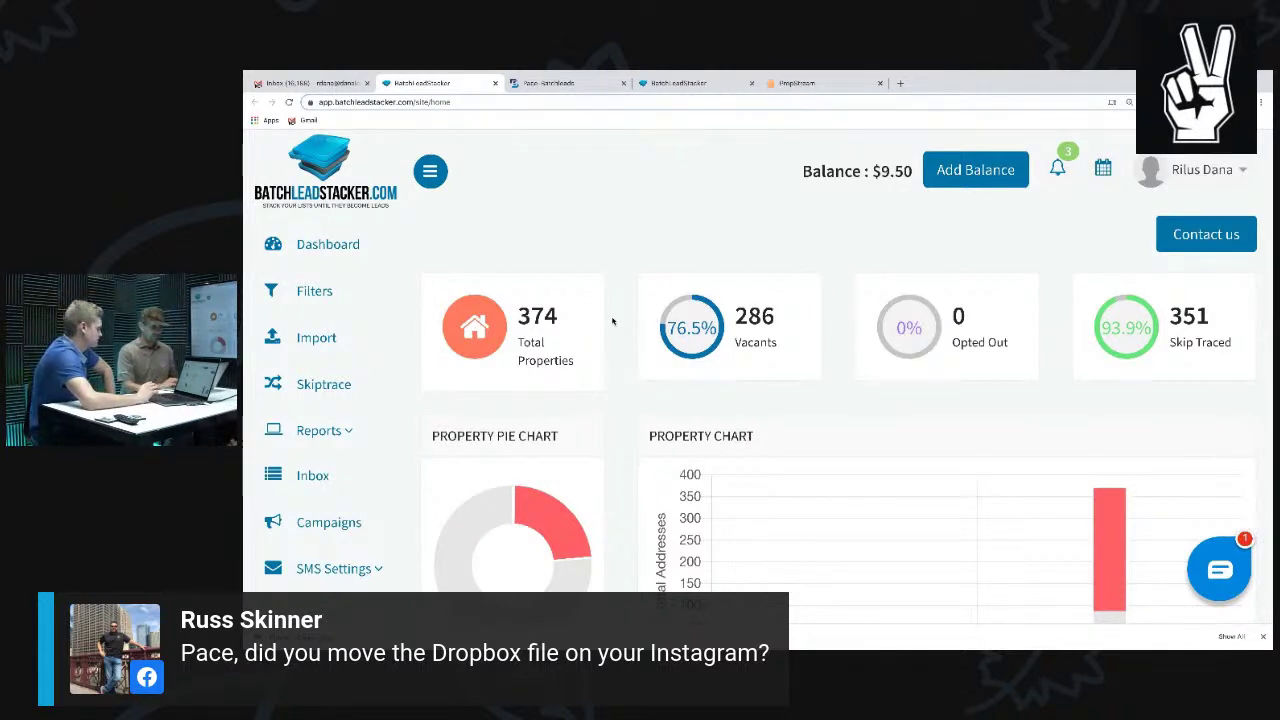
# - Start a new SMS message template titled 'High Equity Texts'
pyautogui.scroll(-5, 613, 320)
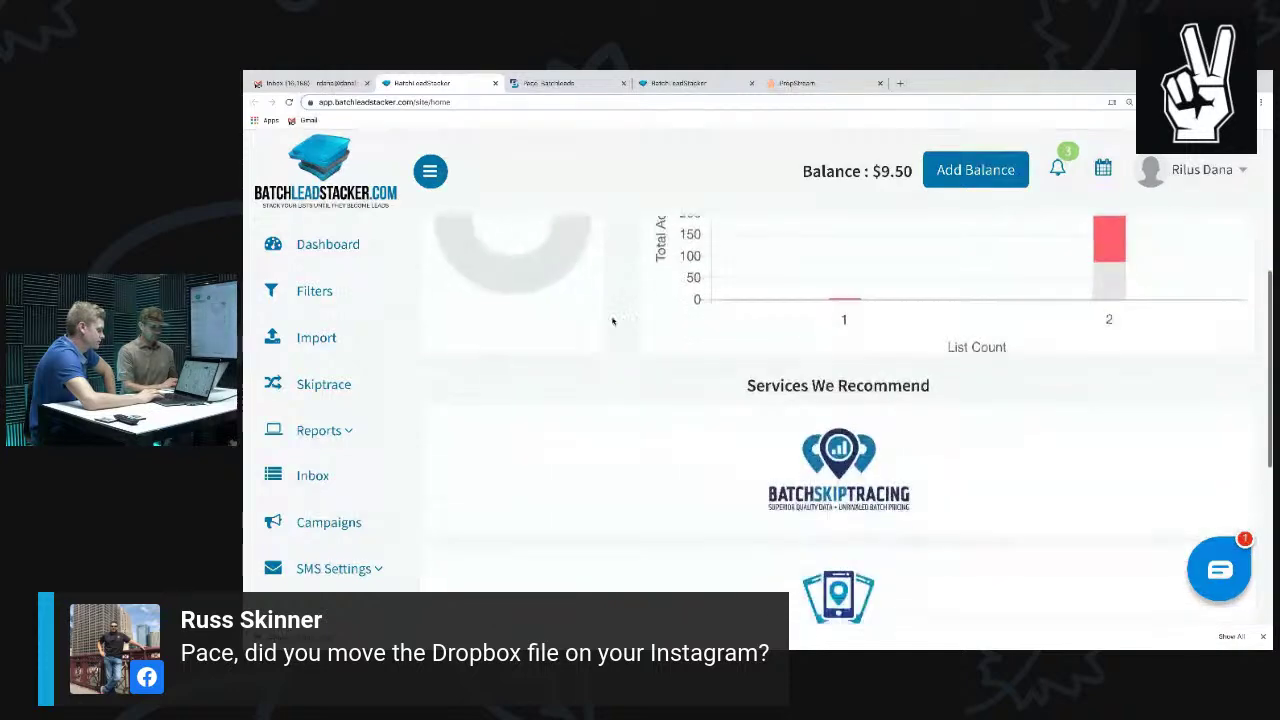
pyautogui.scroll(5, 686, 323)
pyautogui.click(333, 568)
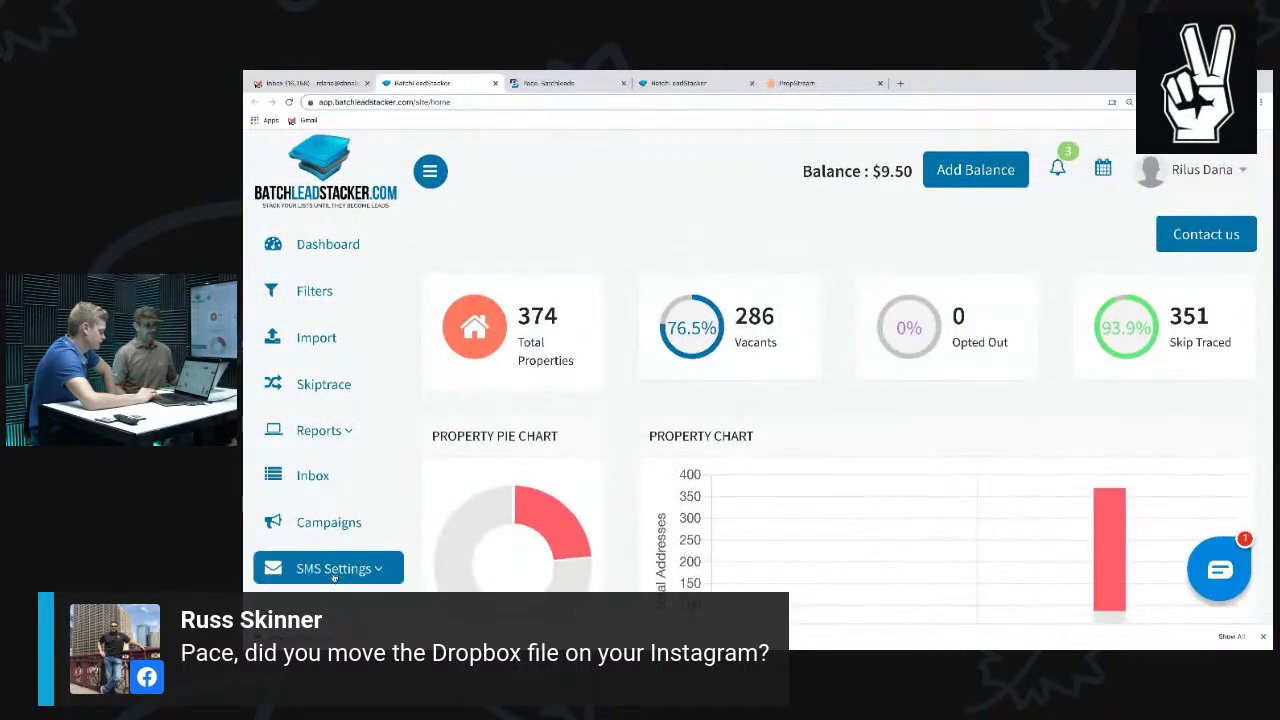
pyautogui.scroll(-3, 340, 540)
pyautogui.click(336, 498)
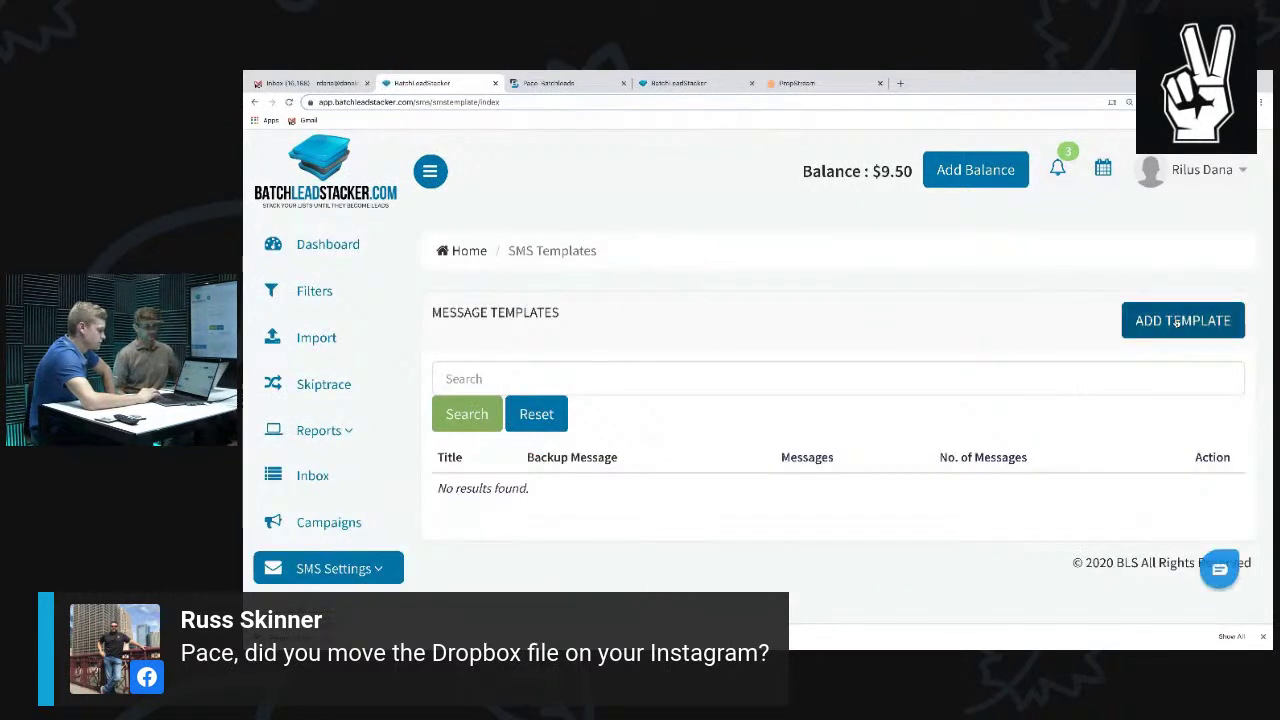
pyautogui.click(1177, 322)
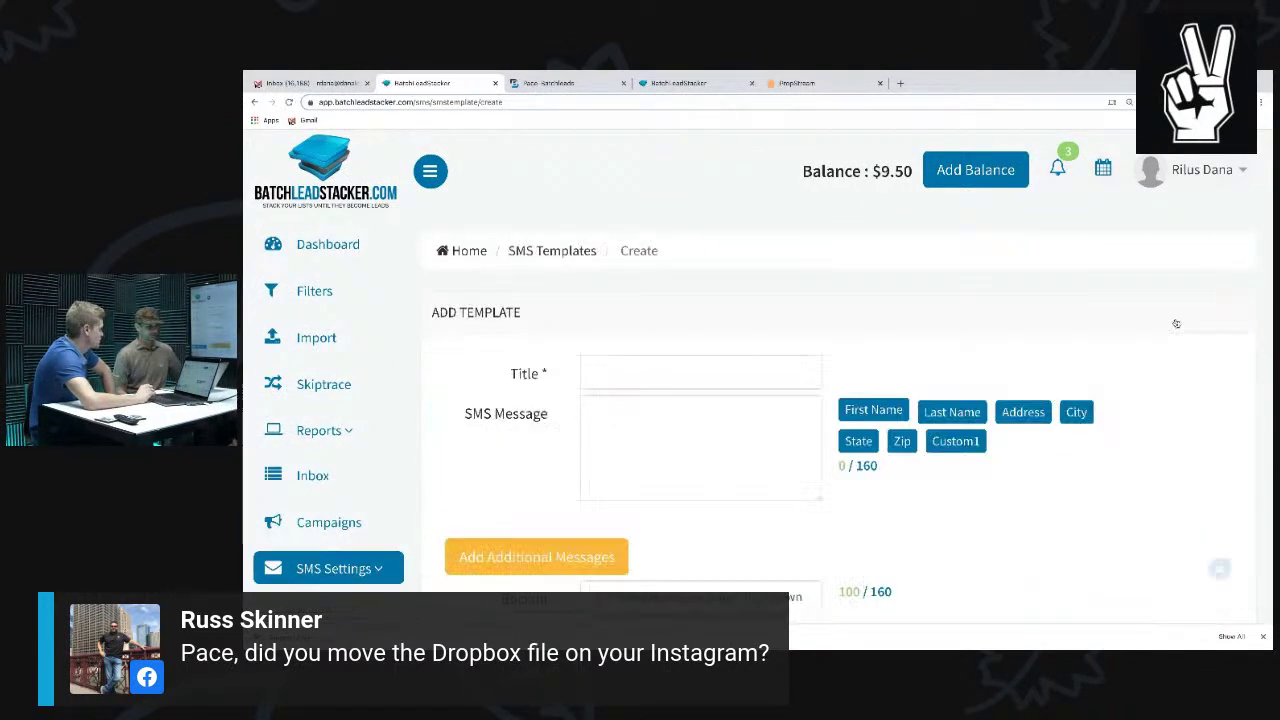
pyautogui.click(617, 366)
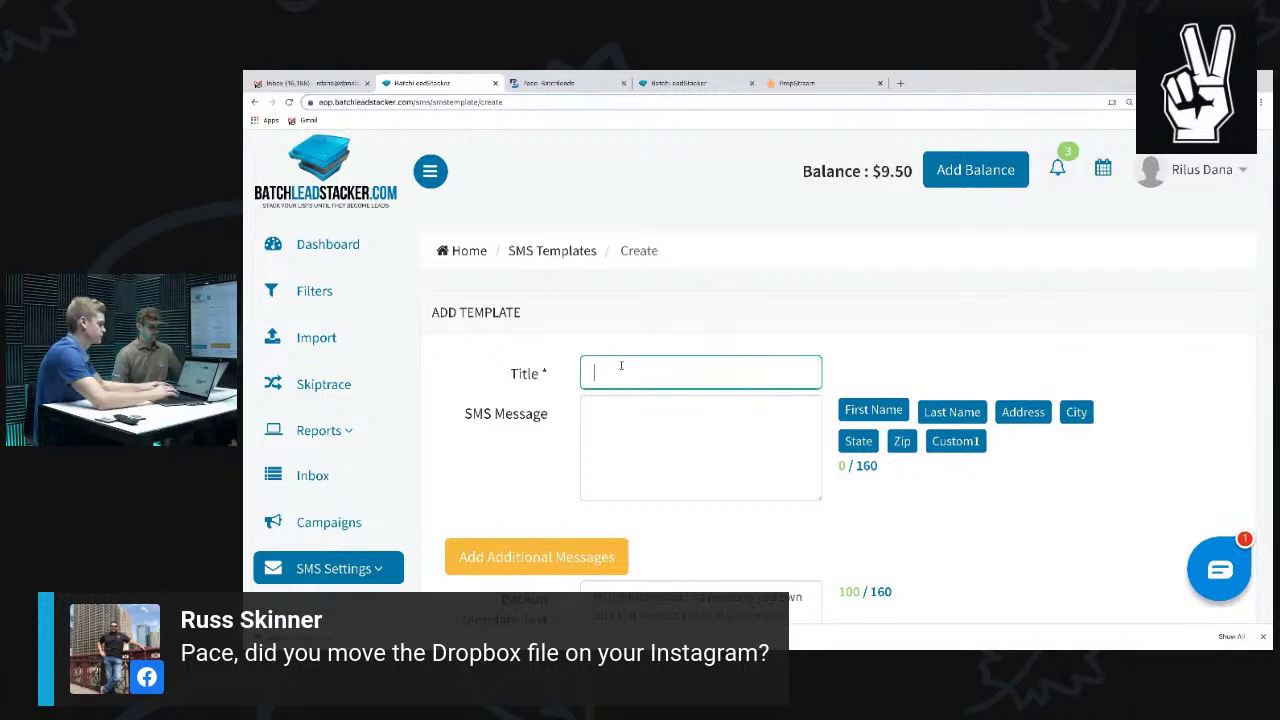
pyautogui.write('High Eq')
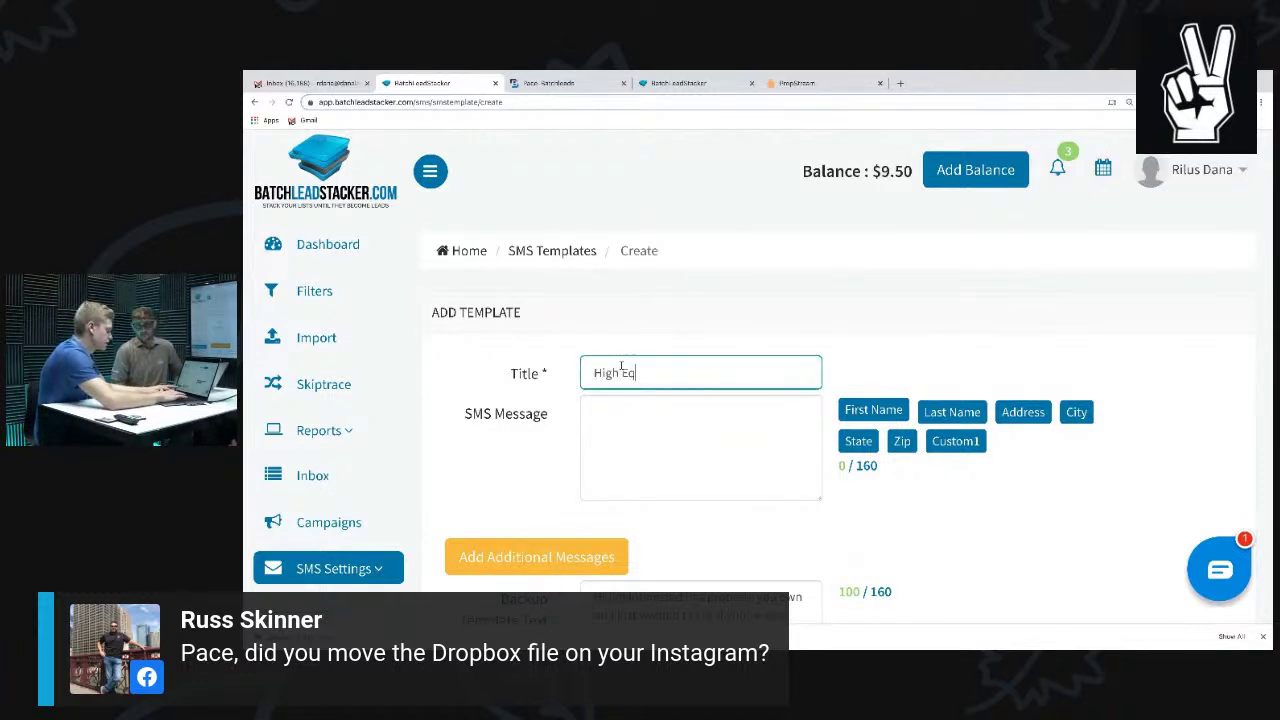
pyautogui.write('uity Tex')
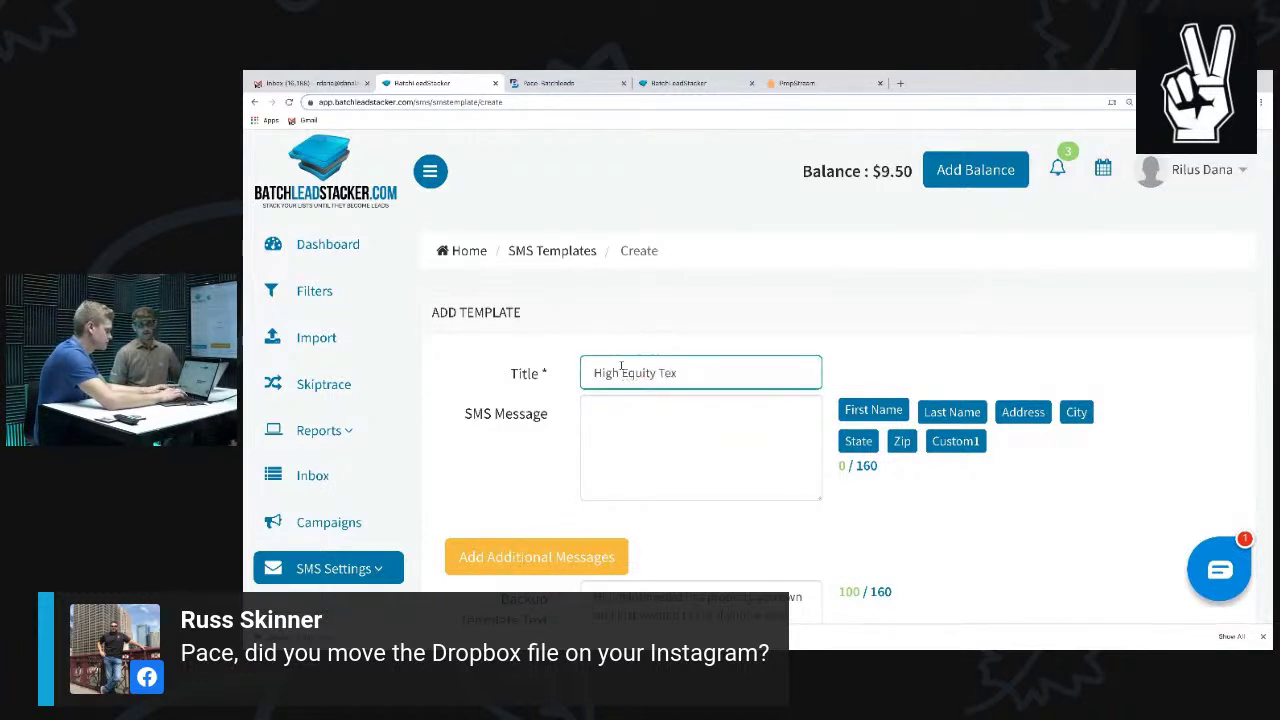
pyautogui.write('ts')
# - Write 'Hi [First Name] is the property at [Address] yours?' and add an empty second message
pyautogui.click(645, 427)
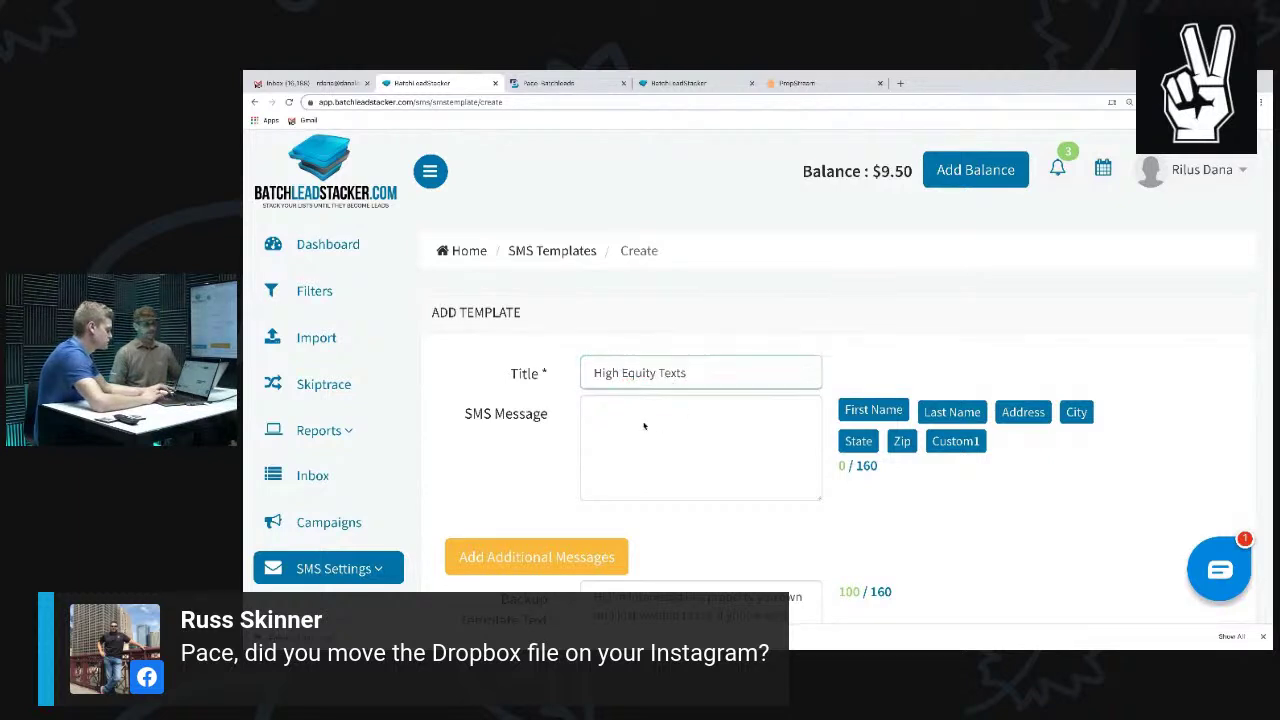
pyautogui.write('Hi')
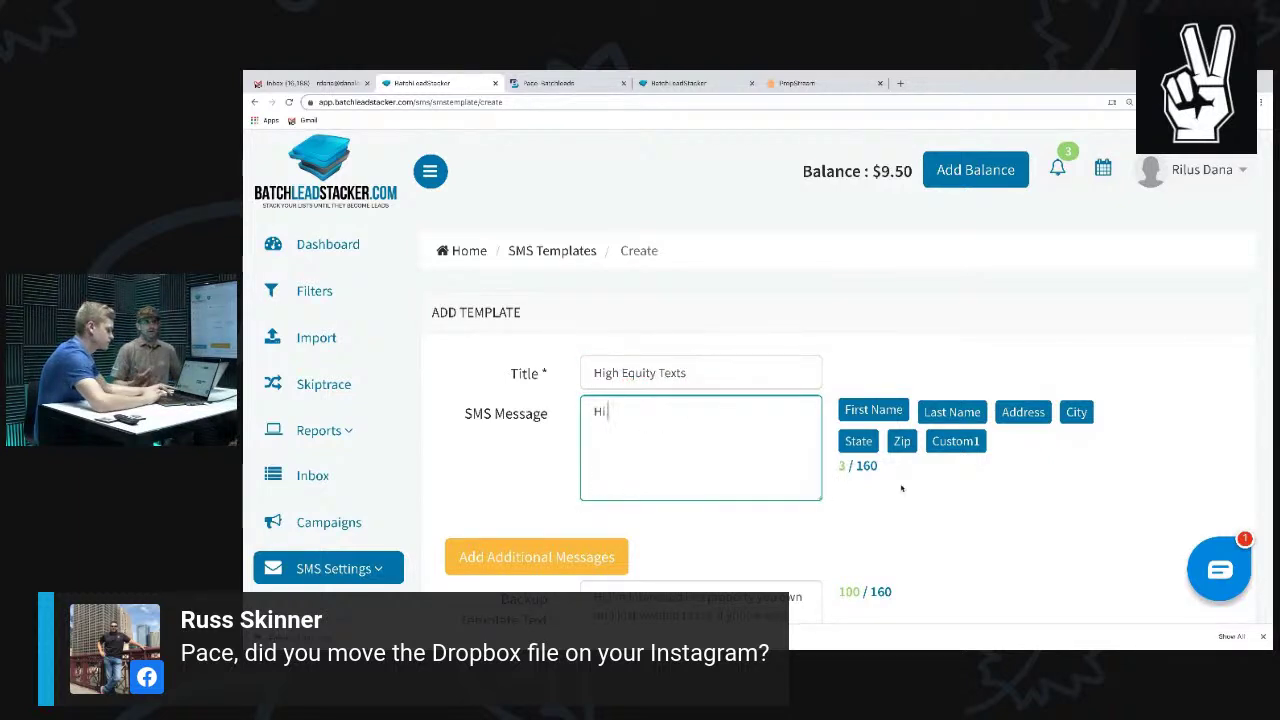
pyautogui.click(873, 412)
pyautogui.click(636, 490)
pyautogui.write('is this')
pyautogui.press('BackSpace')
pyautogui.write('e property a')
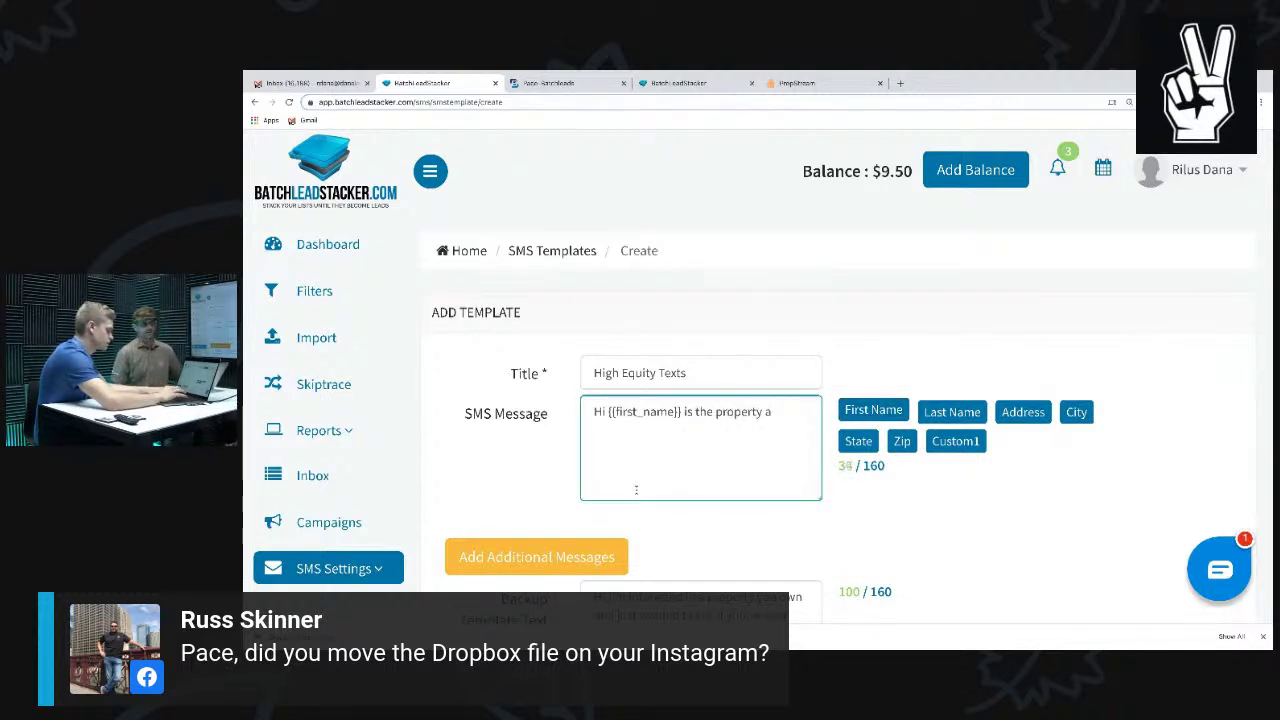
pyautogui.write('t')
pyautogui.click(1023, 412)
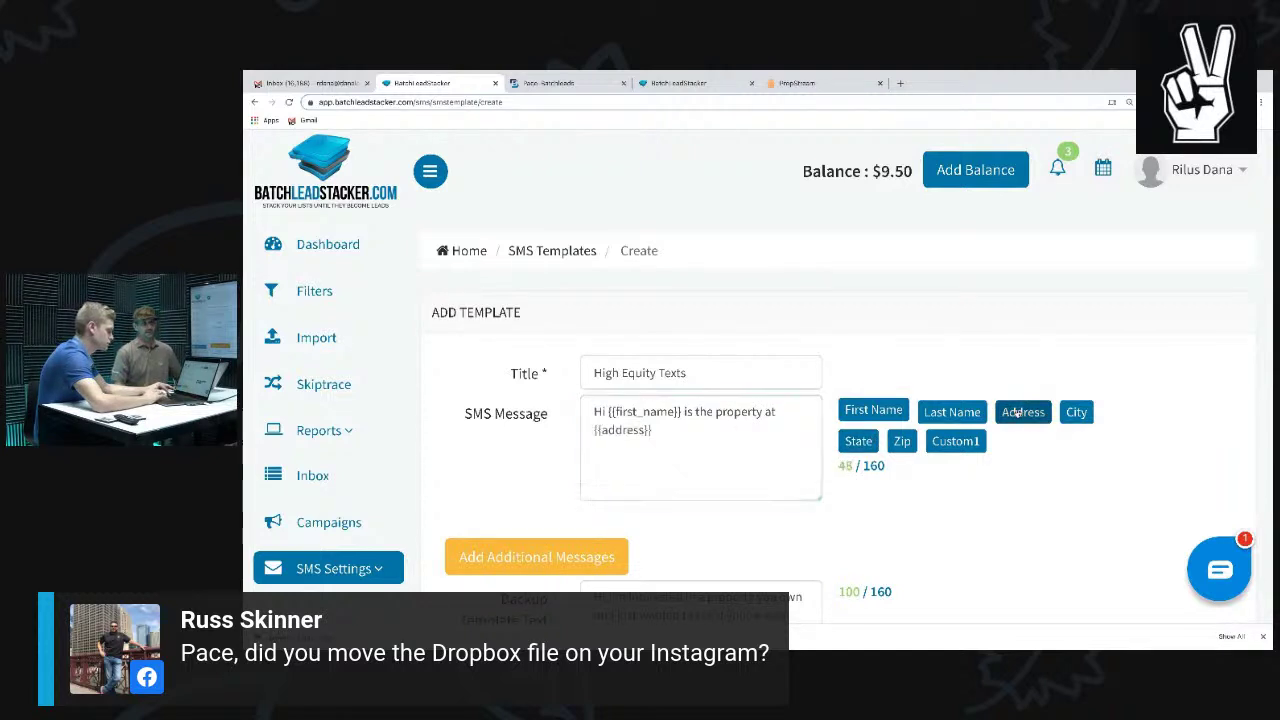
pyautogui.click(655, 486)
pyautogui.write('yours?')
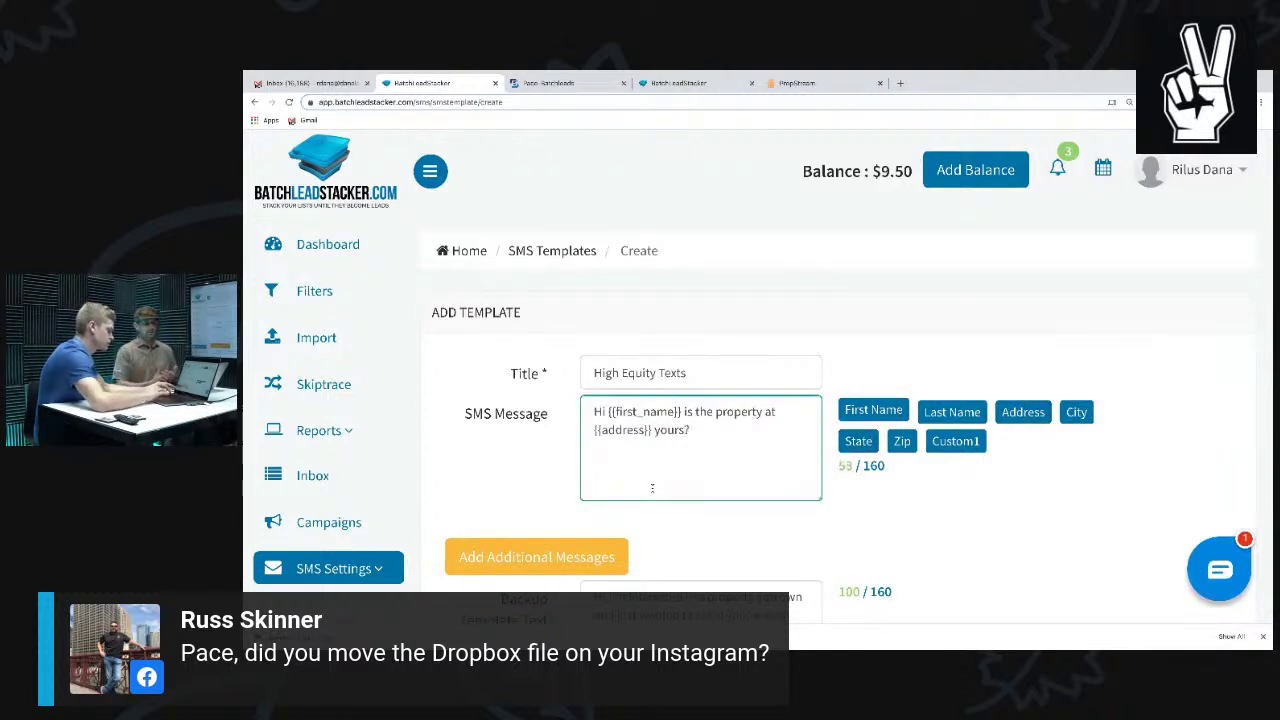
pyautogui.click(538, 562)
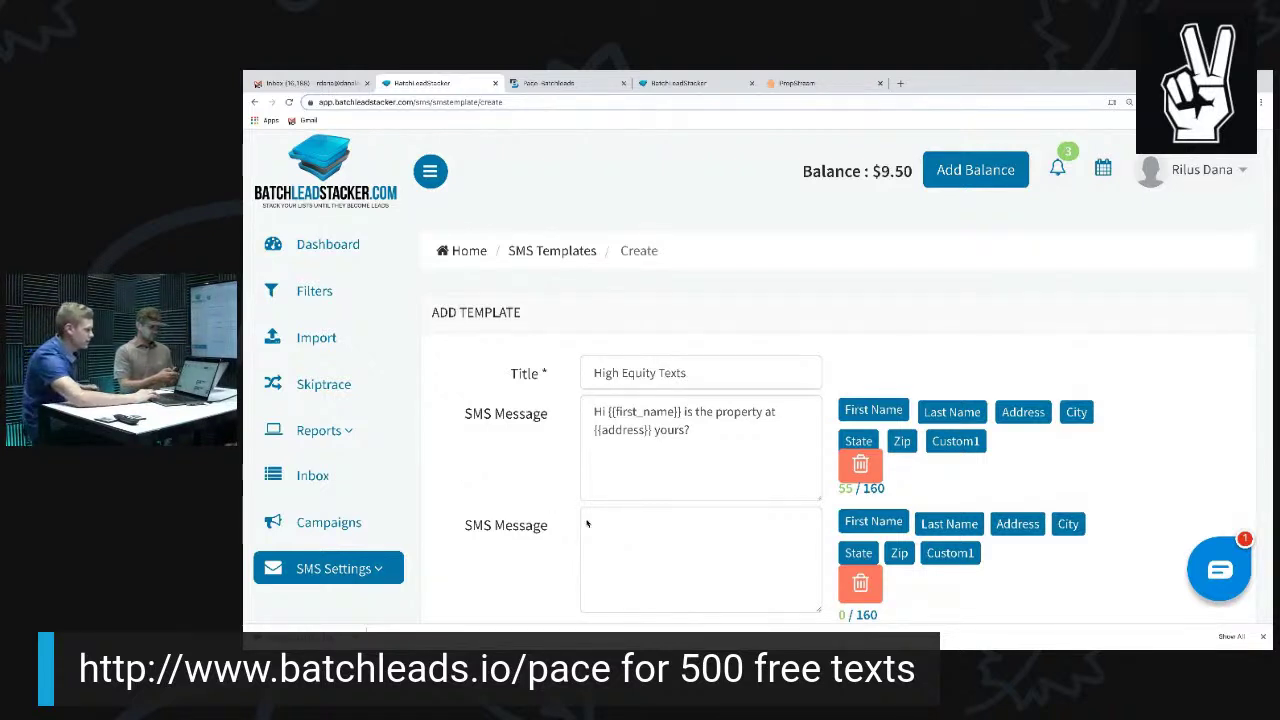
# - Scroll down the unsaved 'High Equity Texts' template form toward the sidebar exit
pyautogui.scroll(-1, 605, 533)
pyautogui.scroll(-1, 605, 533)
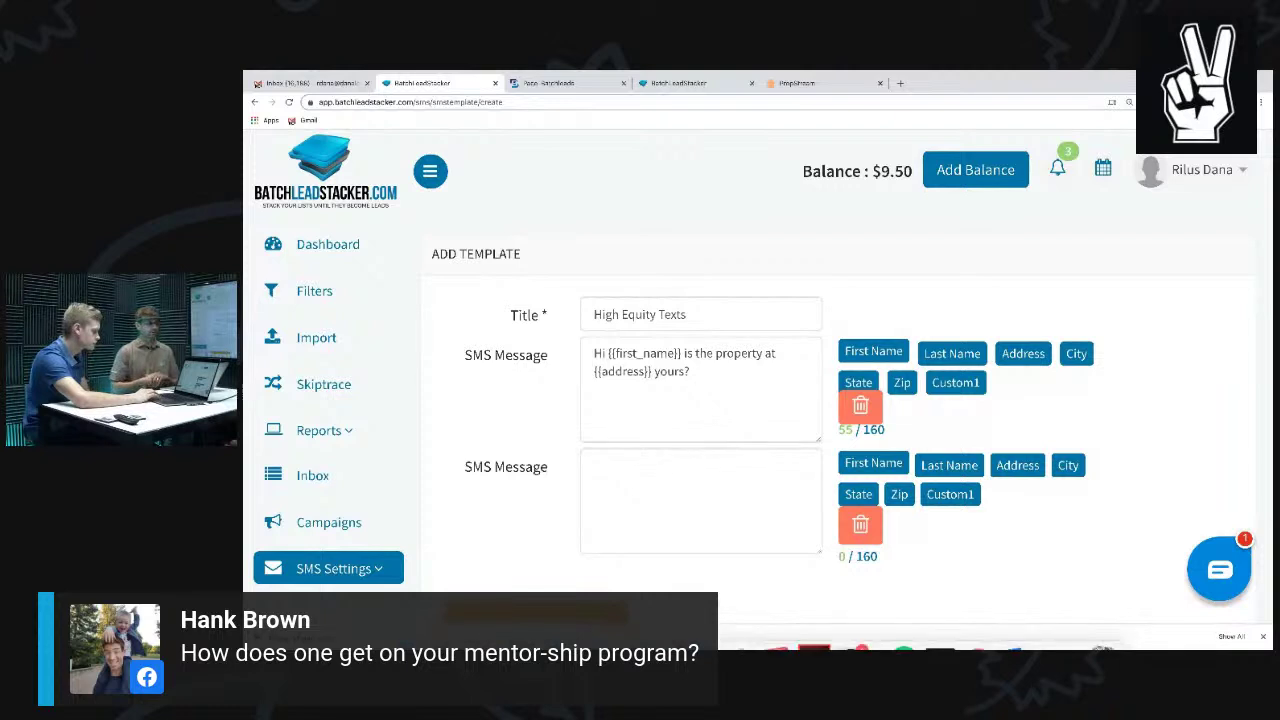
pyautogui.moveTo(595, 628)
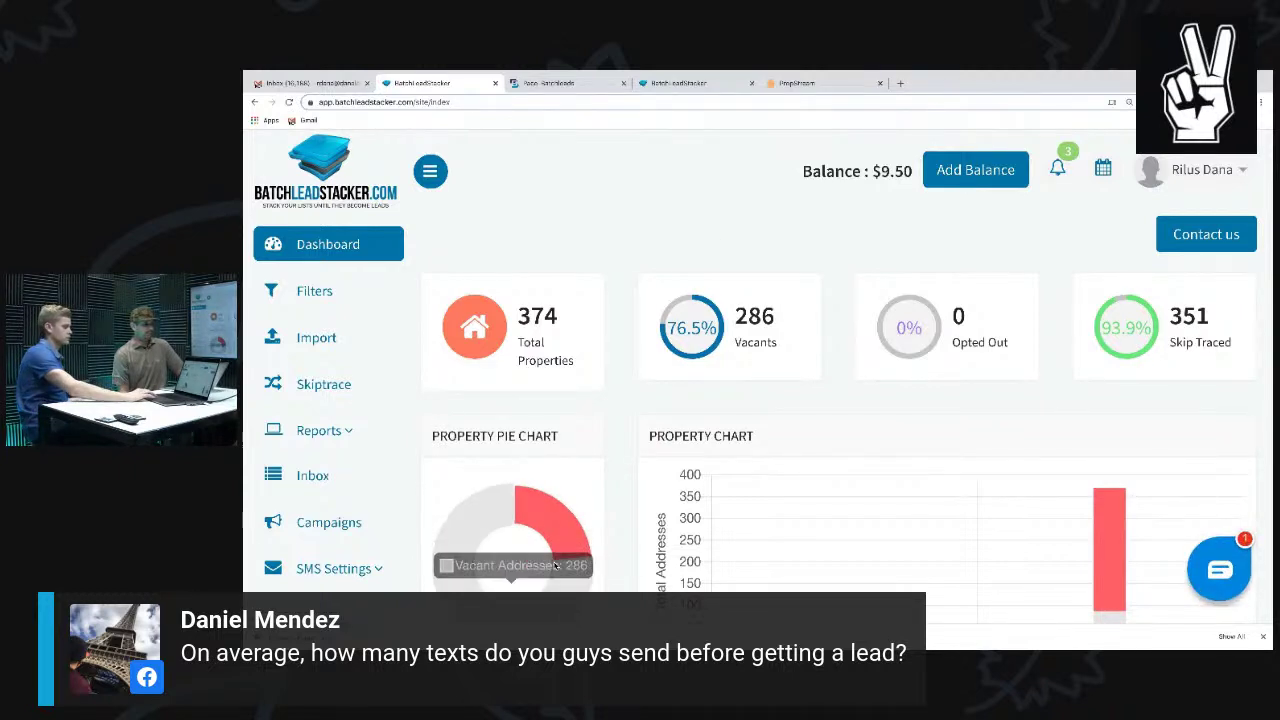
# - Open the empty Message Templates list, zoom the page to 90%, and start a new template
pyautogui.click(364, 568)
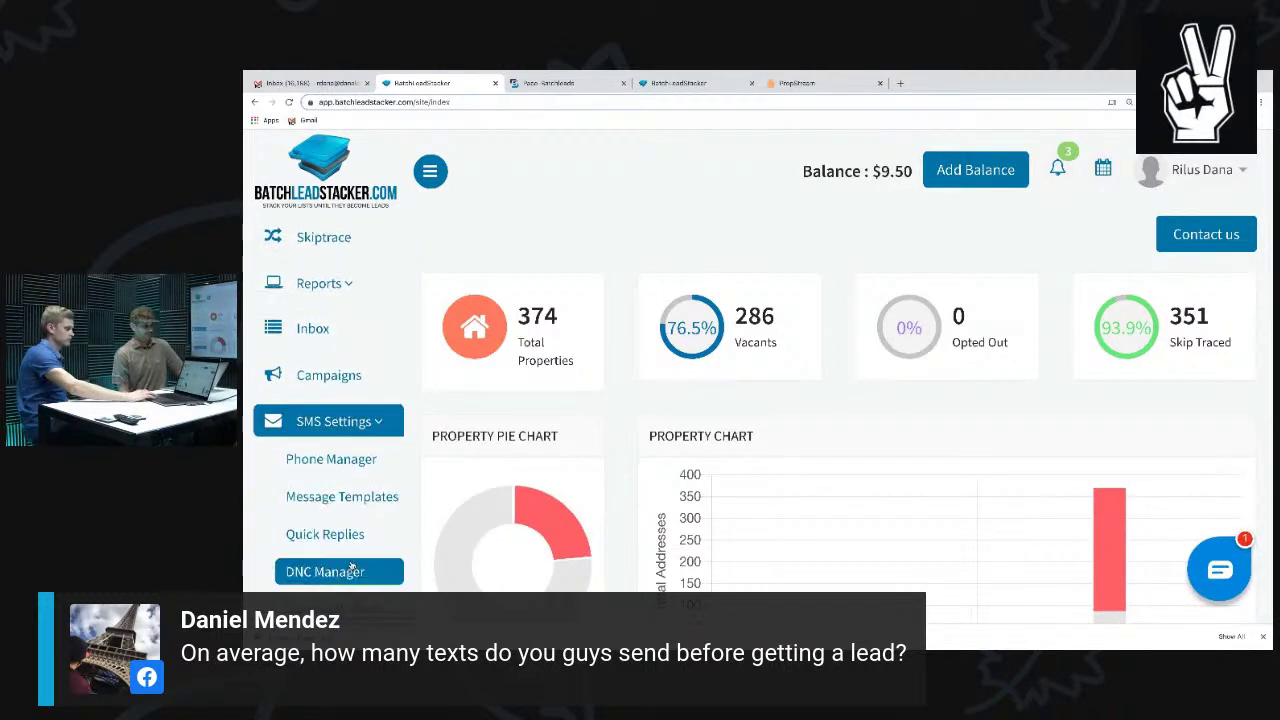
pyautogui.click(350, 500)
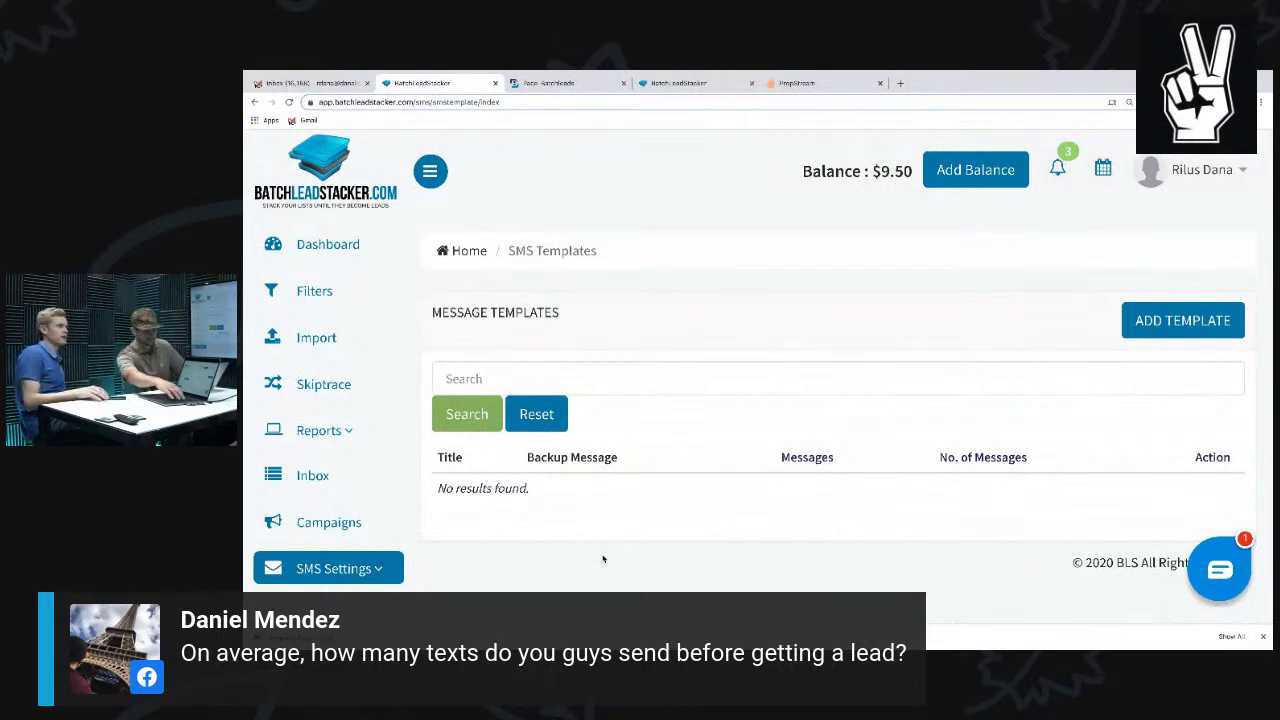
pyautogui.hotkey('ctrl', '-')
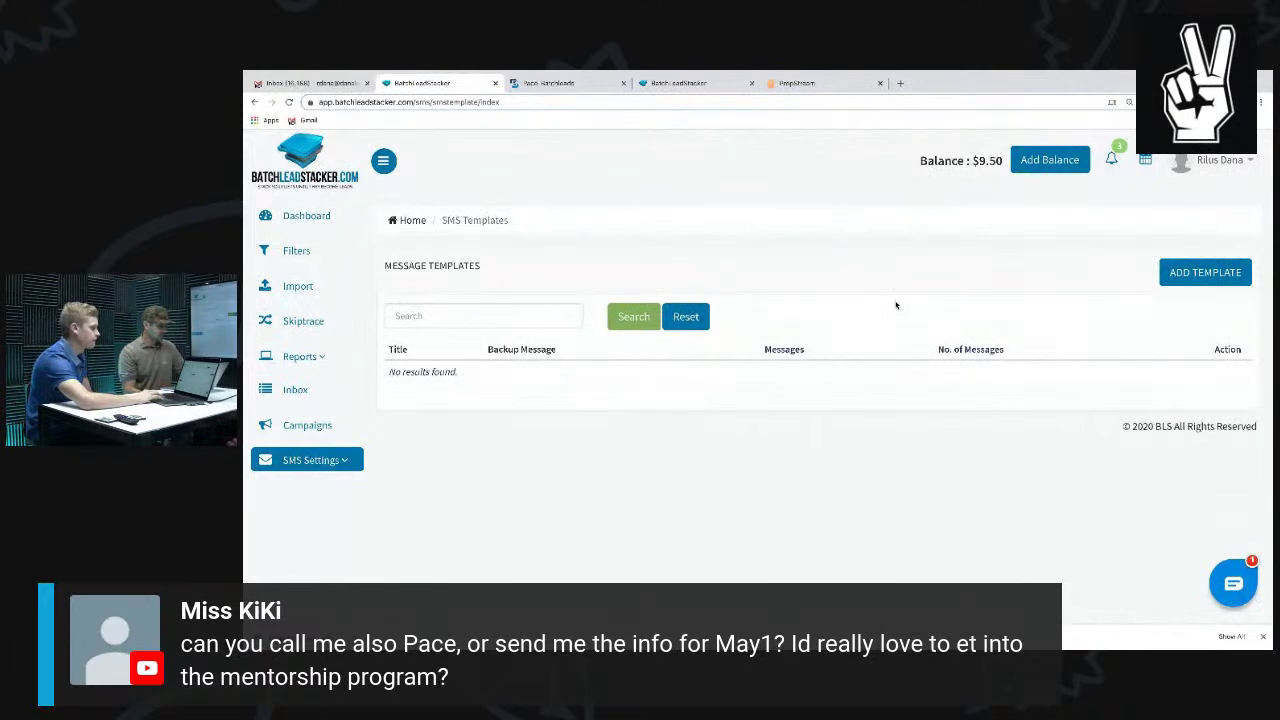
pyautogui.click(1166, 279)
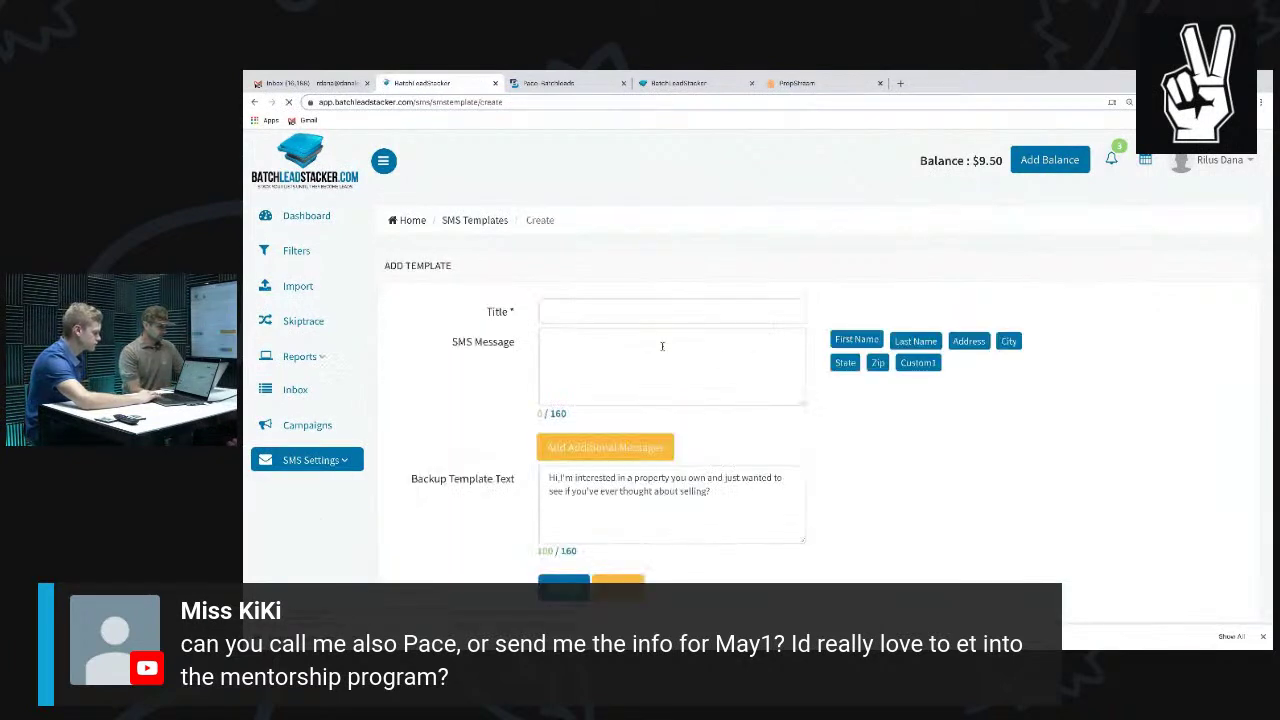
# - Title the template 'High Equity Text' with message 'Hi [First Name] is the property at [Address] yours'
pyautogui.click(601, 314)
pyautogui.write('High')
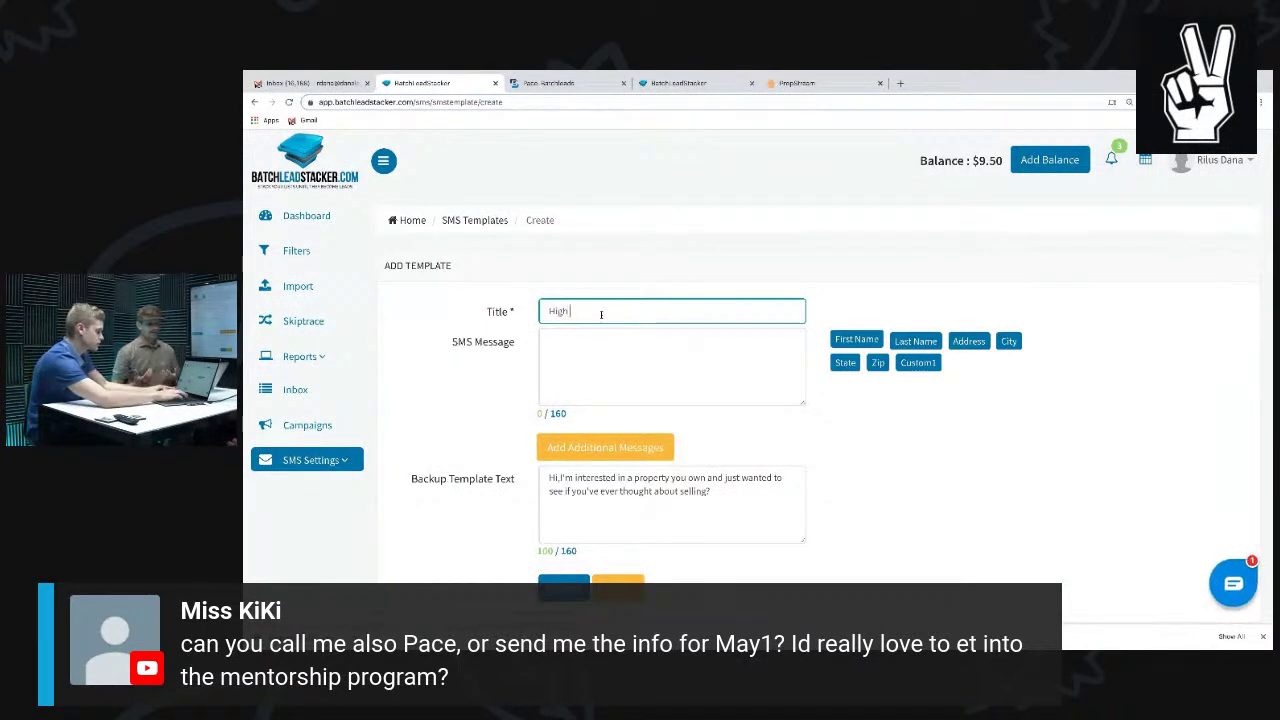
pyautogui.write(' Equity Text')
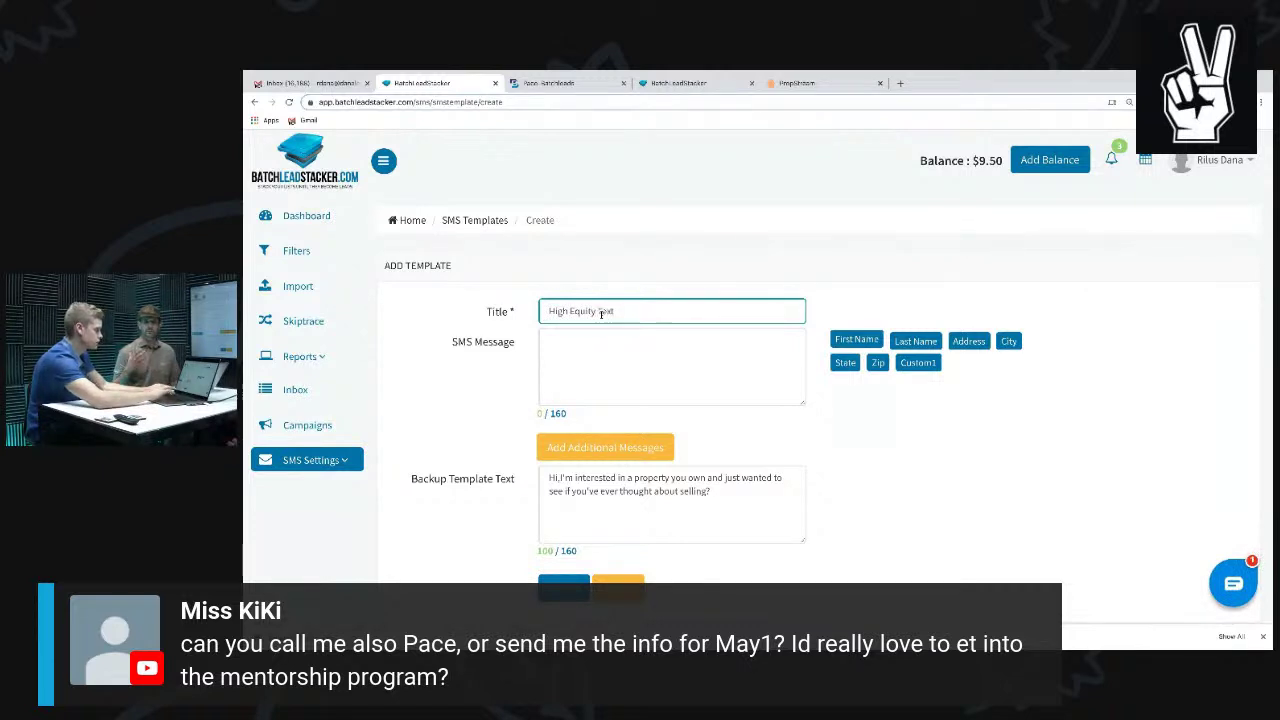
pyautogui.click(600, 333)
pyautogui.write('Hi')
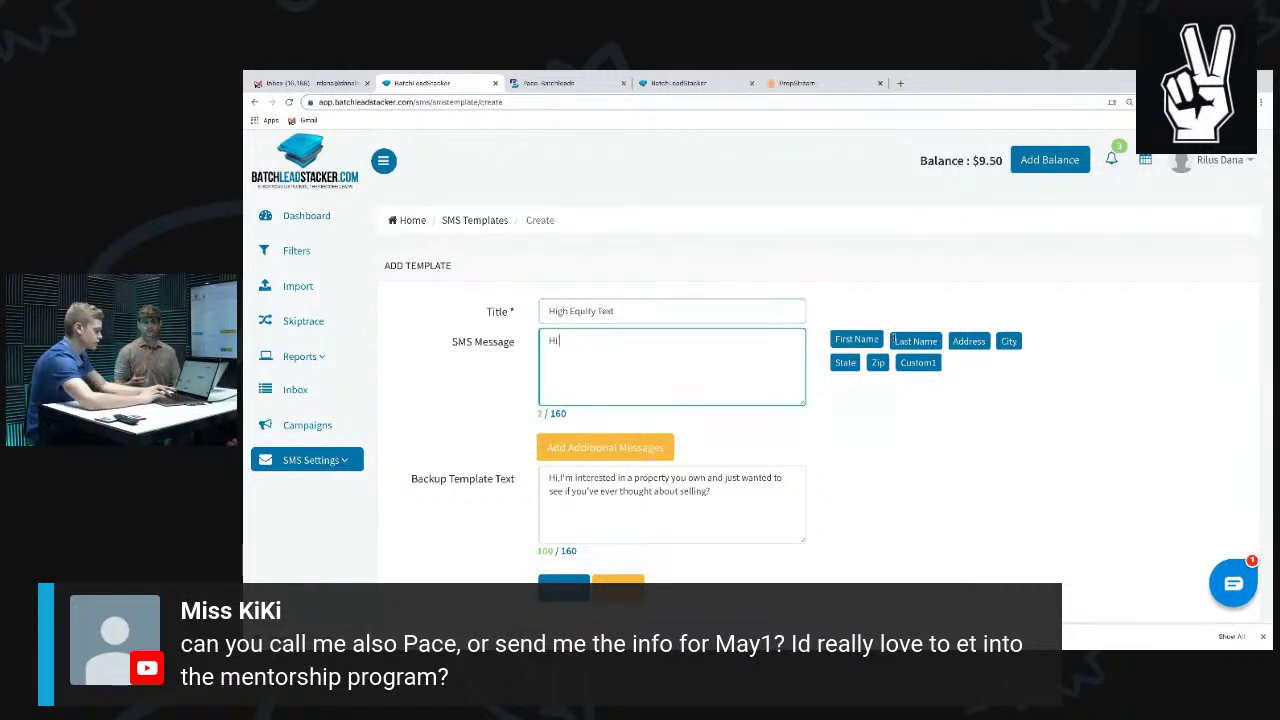
pyautogui.click(873, 339)
pyautogui.click(690, 355)
pyautogui.write('is')
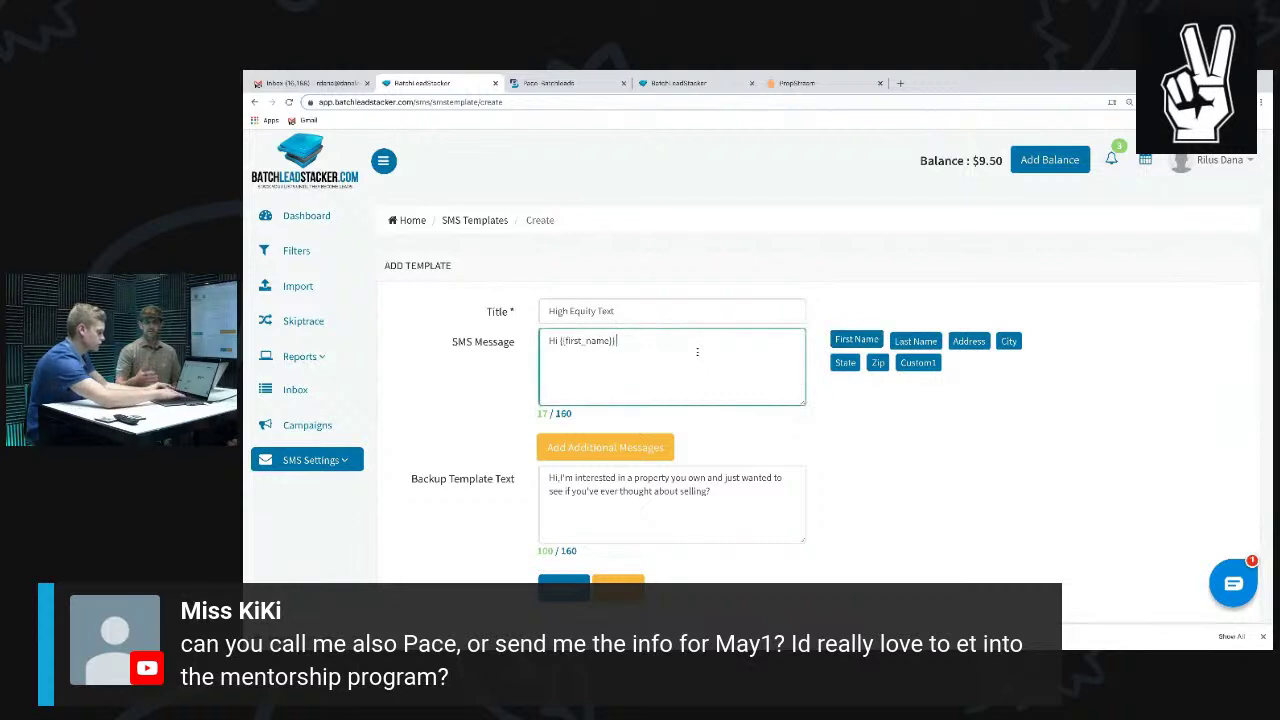
pyautogui.write(' the proper')
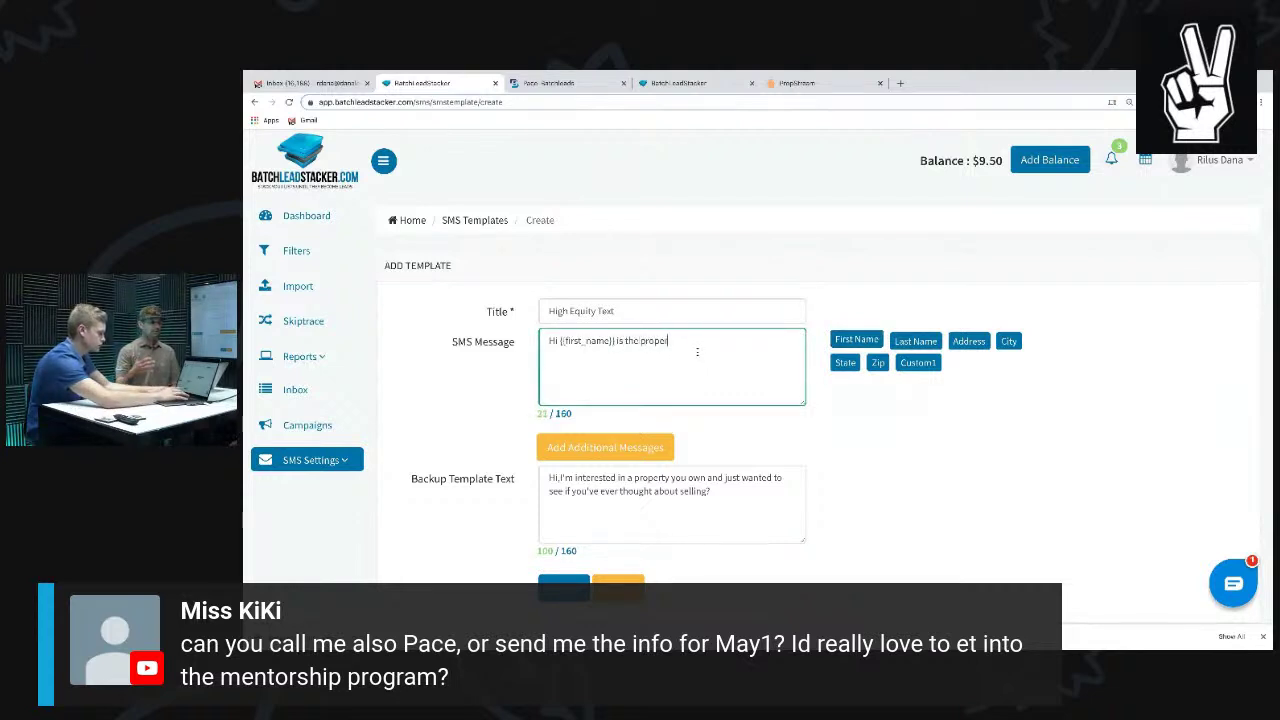
pyautogui.write('ty at')
pyautogui.click(968, 341)
pyautogui.click(745, 343)
pyautogui.write('yours?')
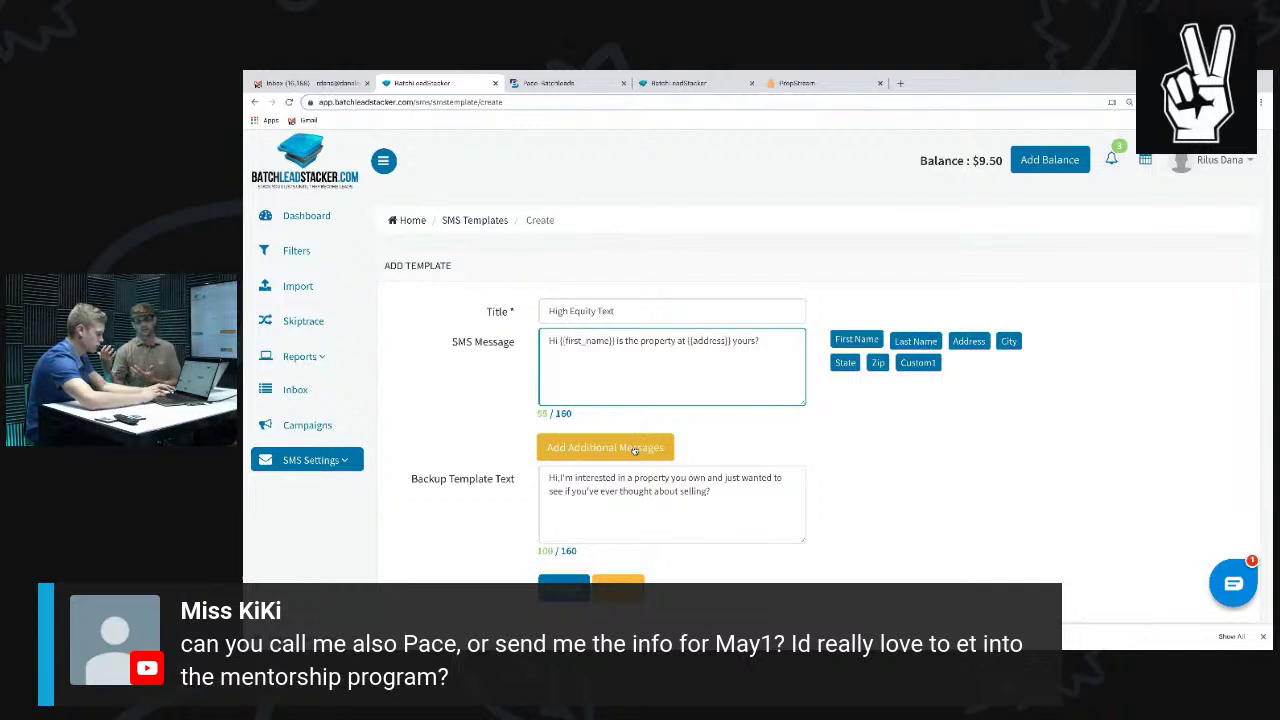
# - Add a second message reading 'Hello [First Name]'
pyautogui.click(634, 451)
pyautogui.click(586, 470)
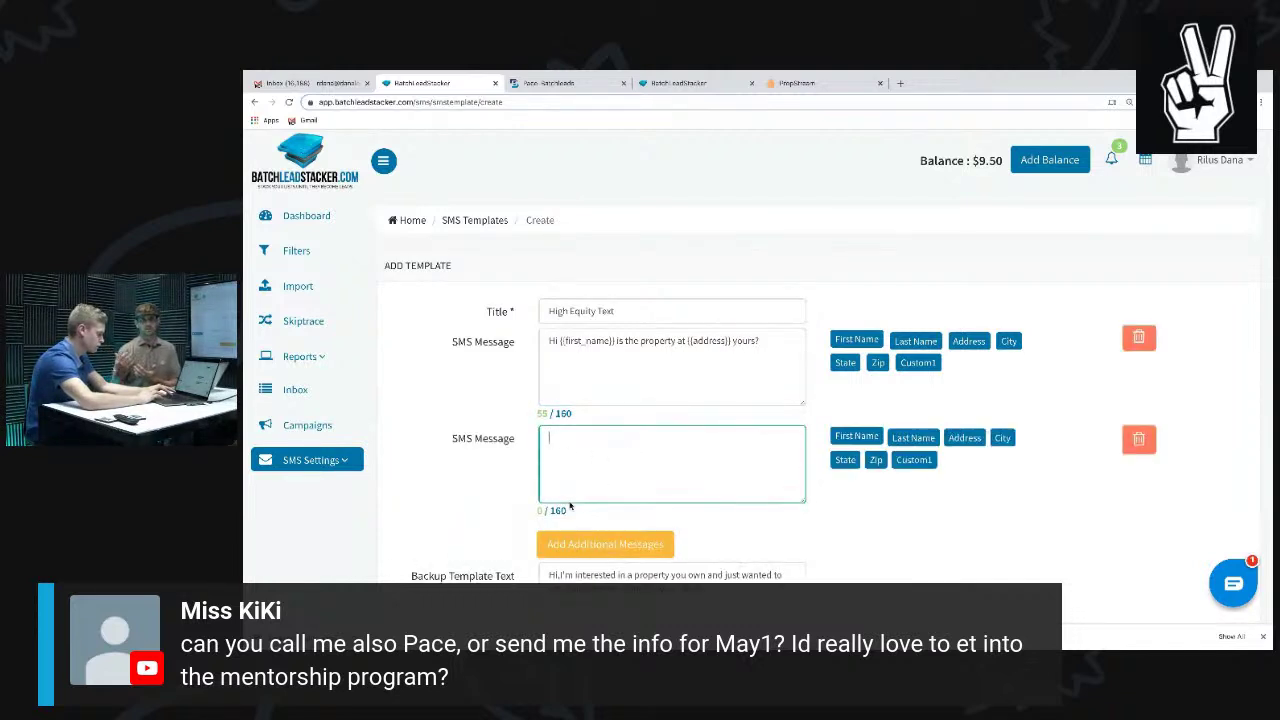
pyautogui.write('Hi')
pyautogui.press('BackSpace')
pyautogui.press('BackSpace')
pyautogui.write('ello')
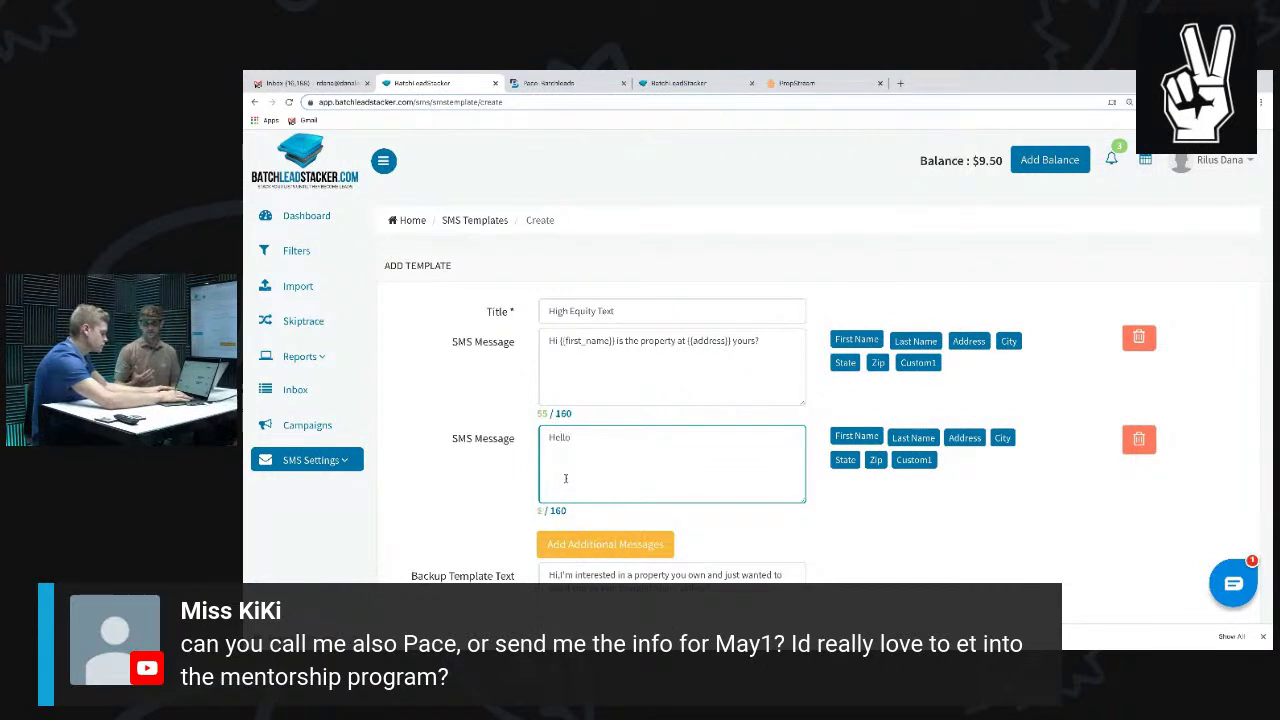
pyautogui.click(856, 437)
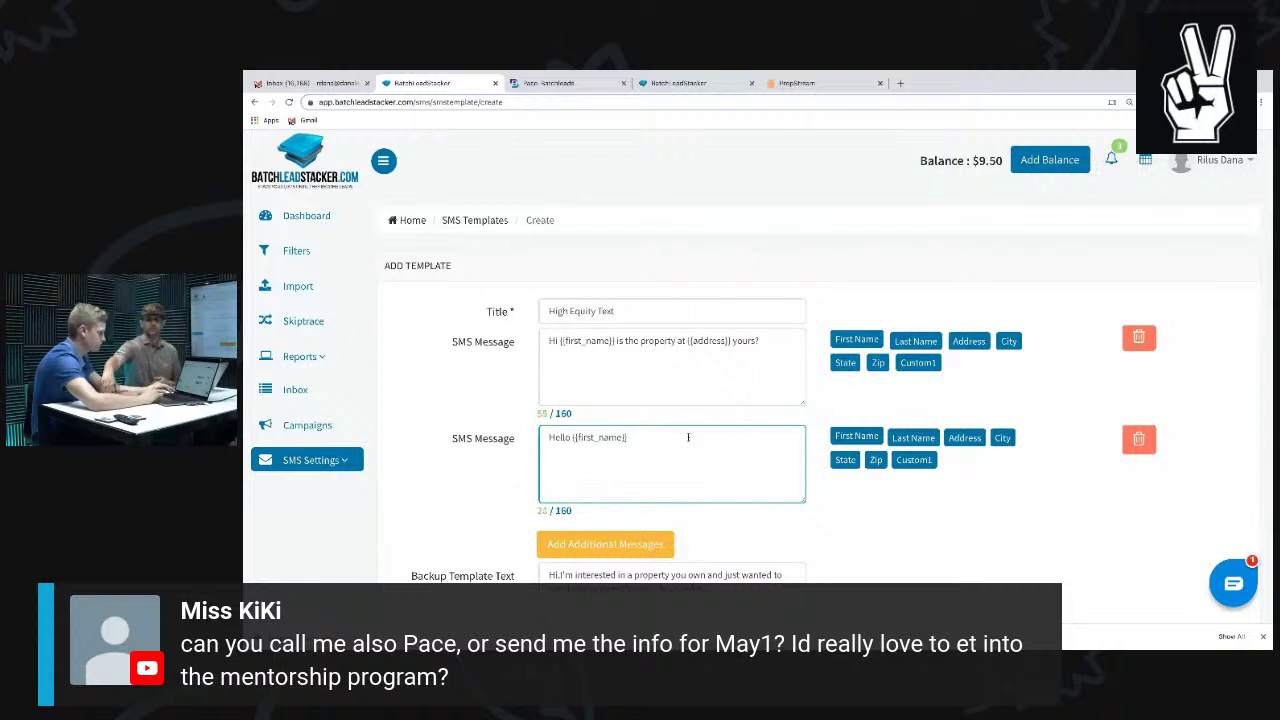